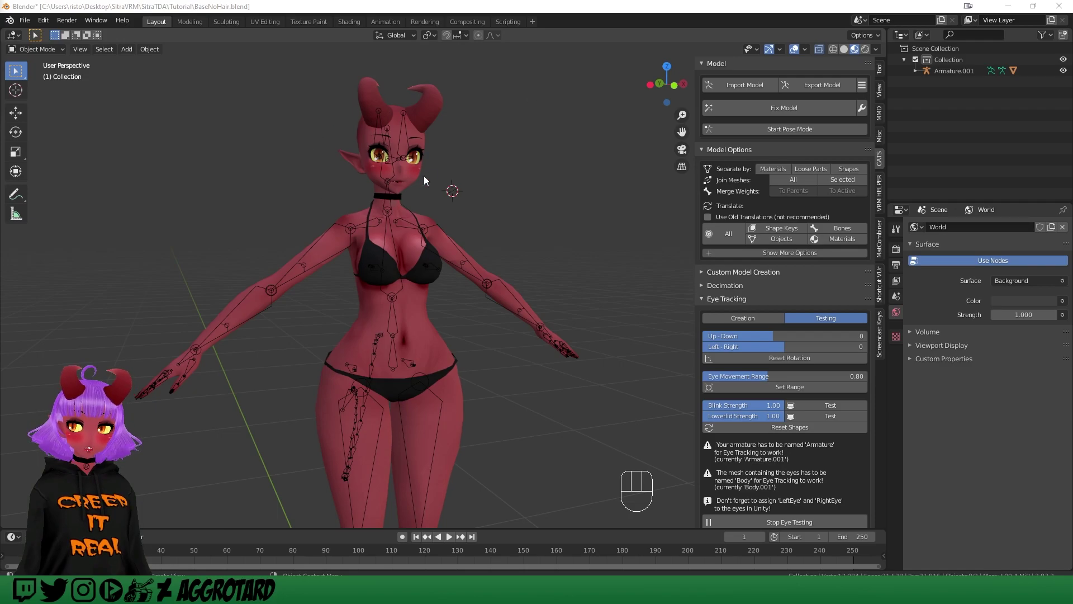
# Examine the hairless character model from several angles and distances, focusing on the head and horns.
pyautogui.click(498, 193)
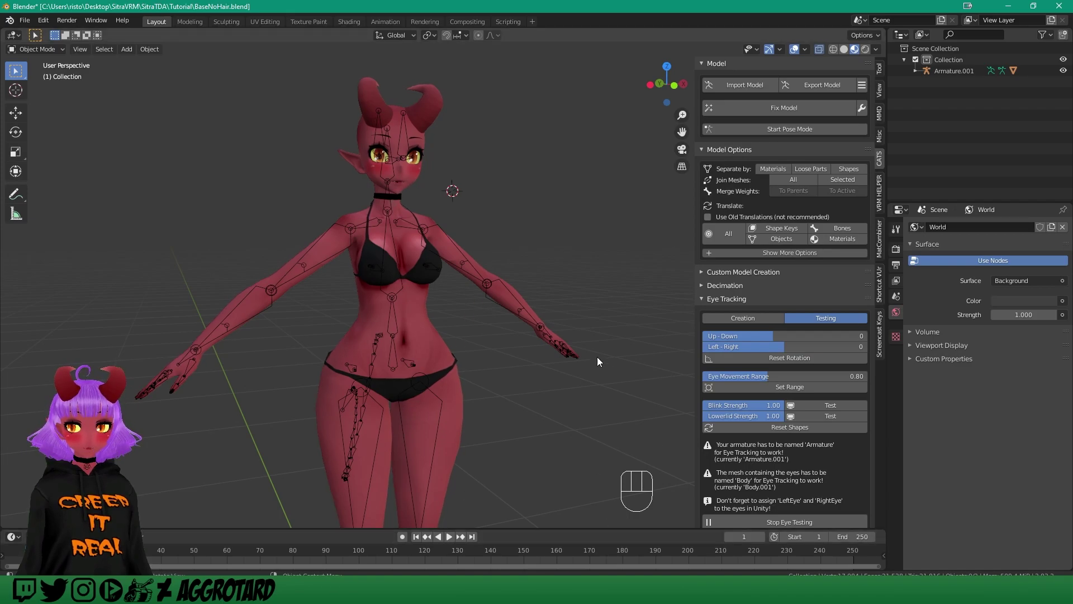
pyautogui.moveTo(524, 200); pyautogui.dragTo(533, 115, button='right')
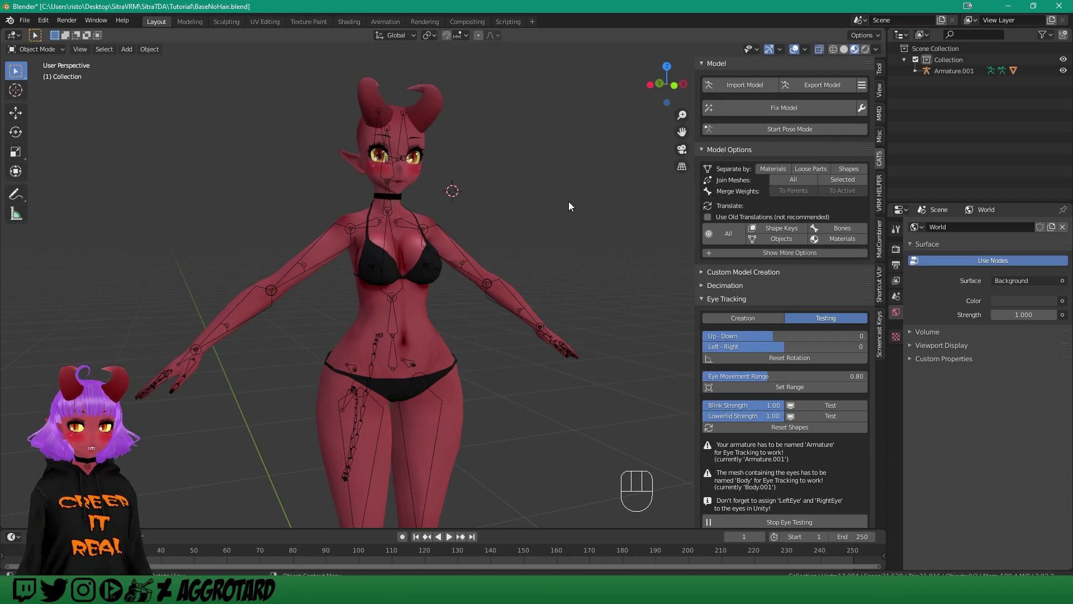
pyautogui.moveTo(564, 222)
pyautogui.mouseDown(button='middle')
pyautogui.moveTo(512, 217)
pyautogui.moveTo(498, 185)
pyautogui.moveTo(453, 205)
pyautogui.moveTo(563, 233)
pyautogui.moveTo(492, 229)
pyautogui.moveTo(552, 223)
pyautogui.mouseUp(button='middle')
pyautogui.scroll(-1, 482, 210)
pyautogui.scroll(3, 481, 210)
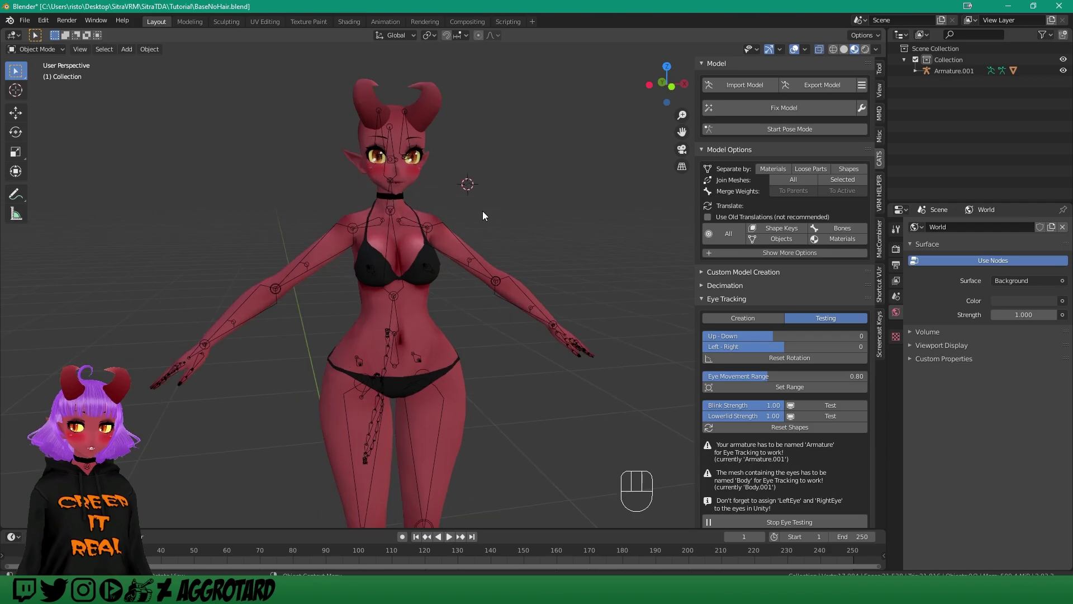
pyautogui.scroll(-1, 468, 215)
pyautogui.moveTo(504, 216); pyautogui.dragTo(487, 182, button='middle')
pyautogui.scroll(2, 478, 170)
pyautogui.scroll(2, 477, 170)
pyautogui.scroll(2, 478, 169)
pyautogui.moveTo(477, 172); pyautogui.dragTo(451, 227, button='middle')
pyautogui.scroll(-3, 528, 227)
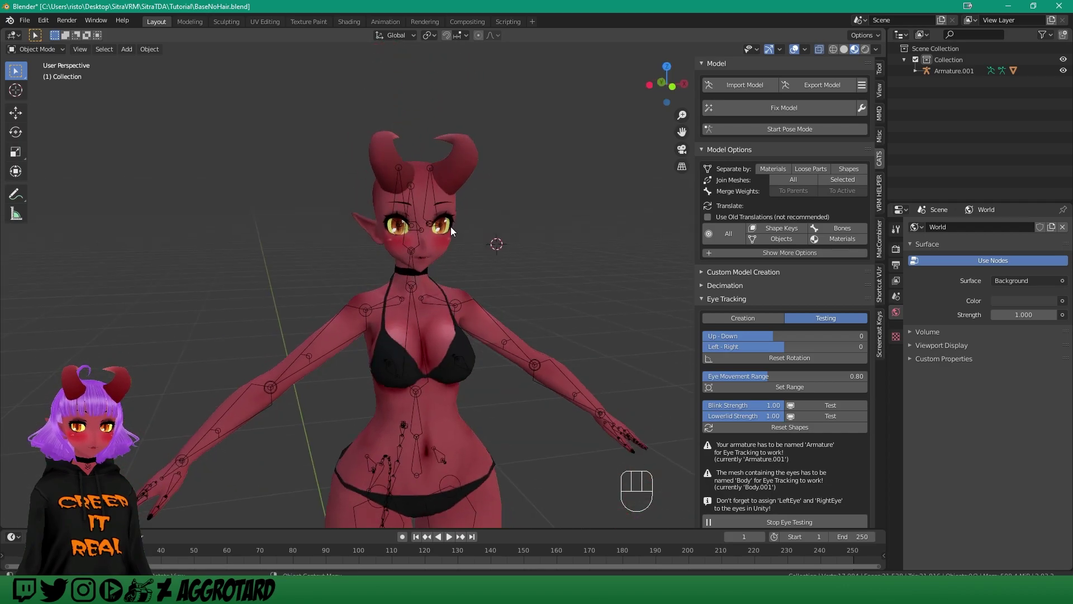
# Import the hair model Lolipop Chainsaw-Like Pigtails.pmx from the Pigtails folder into the scene.
pyautogui.click(737, 84)
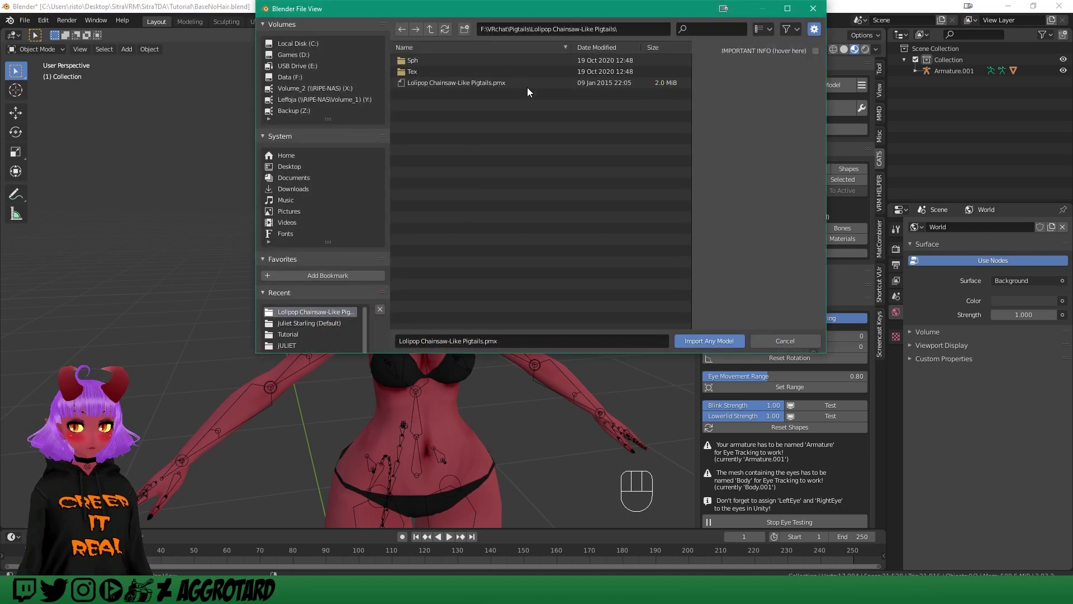
pyautogui.click(468, 84)
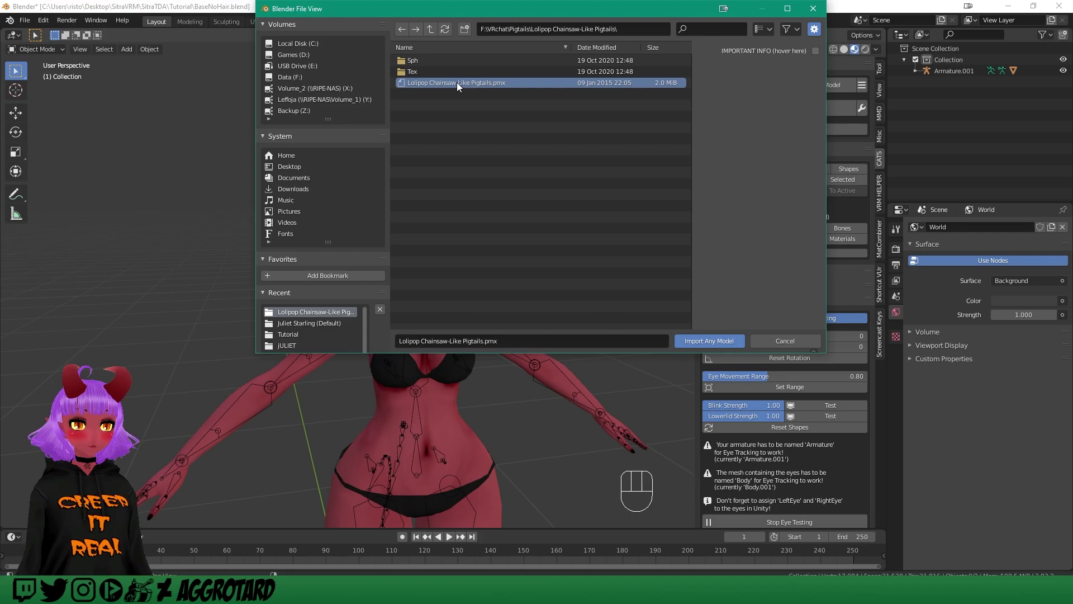
pyautogui.doubleClick(457, 82)
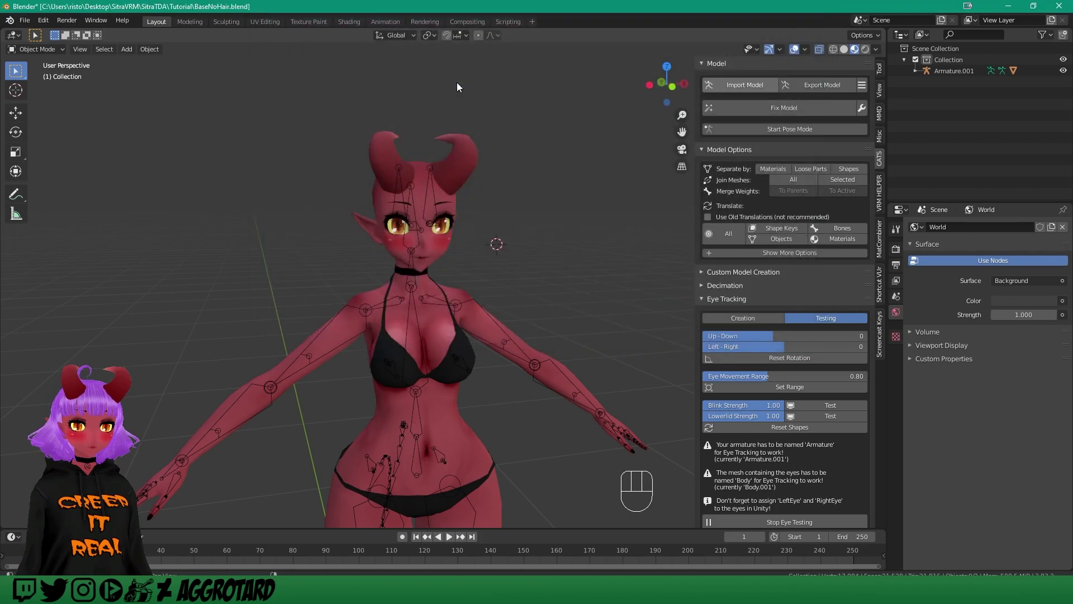
pyautogui.moveTo(555, 157)
pyautogui.mouseDown(button='middle')
pyautogui.moveTo(324, 145)
pyautogui.moveTo(233, 122)
pyautogui.moveTo(326, 117)
pyautogui.moveTo(366, 90)
pyautogui.moveTo(455, 112)
pyautogui.moveTo(453, 144)
pyautogui.moveTo(330, 169)
pyautogui.moveTo(498, 140)
pyautogui.moveTo(562, 178)
pyautogui.moveTo(550, 168)
pyautogui.mouseUp(button='middle')
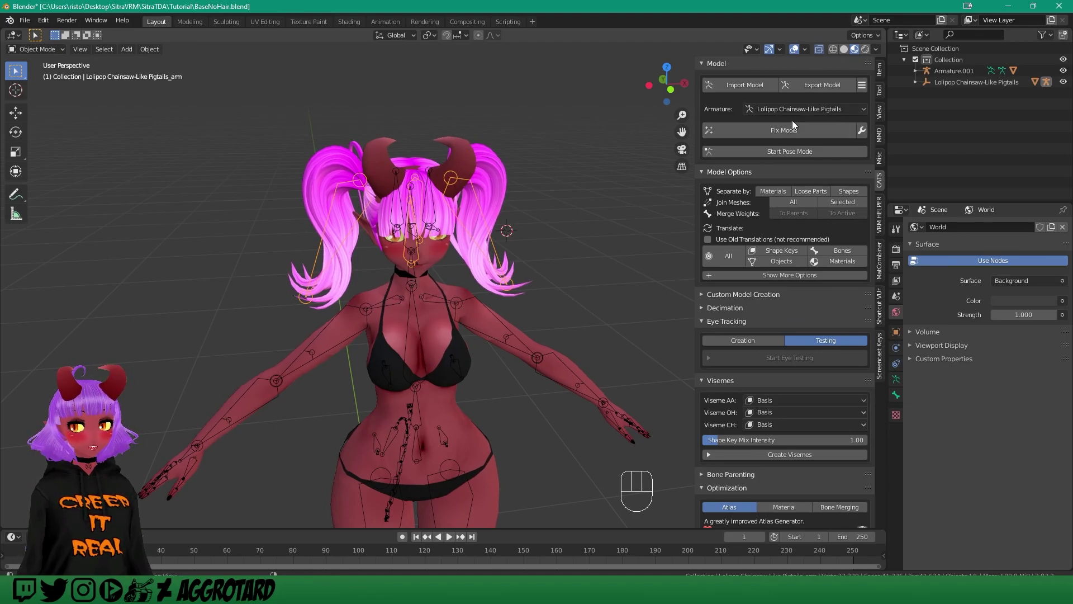
# Run Fix Model on the Lolipop Chainsaw-Like Pigtails armature and dismiss the missing-bones report.
pyautogui.click(780, 130)
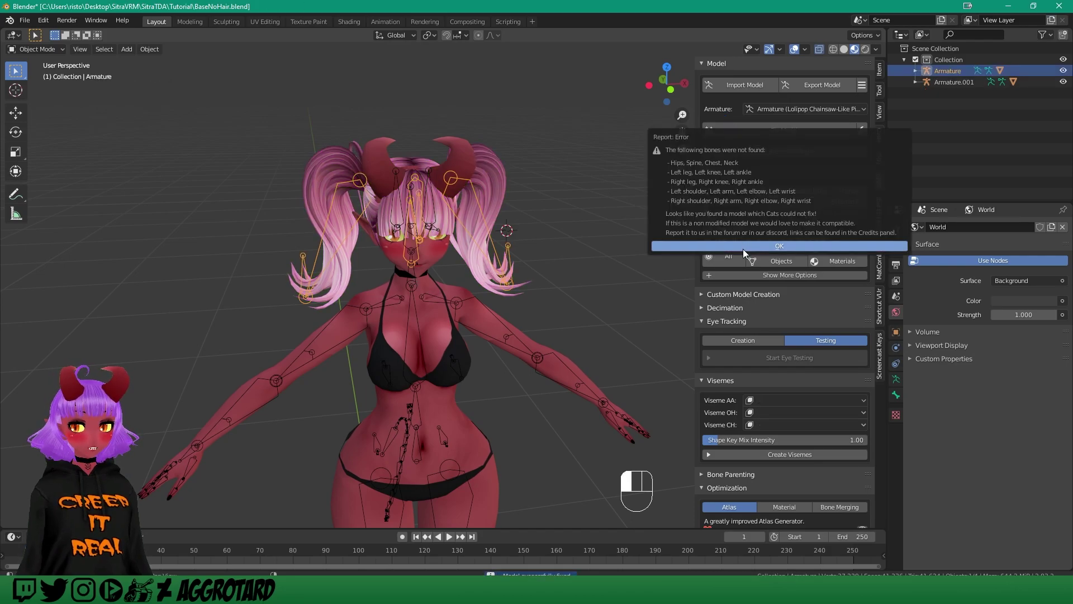
pyautogui.click(743, 246)
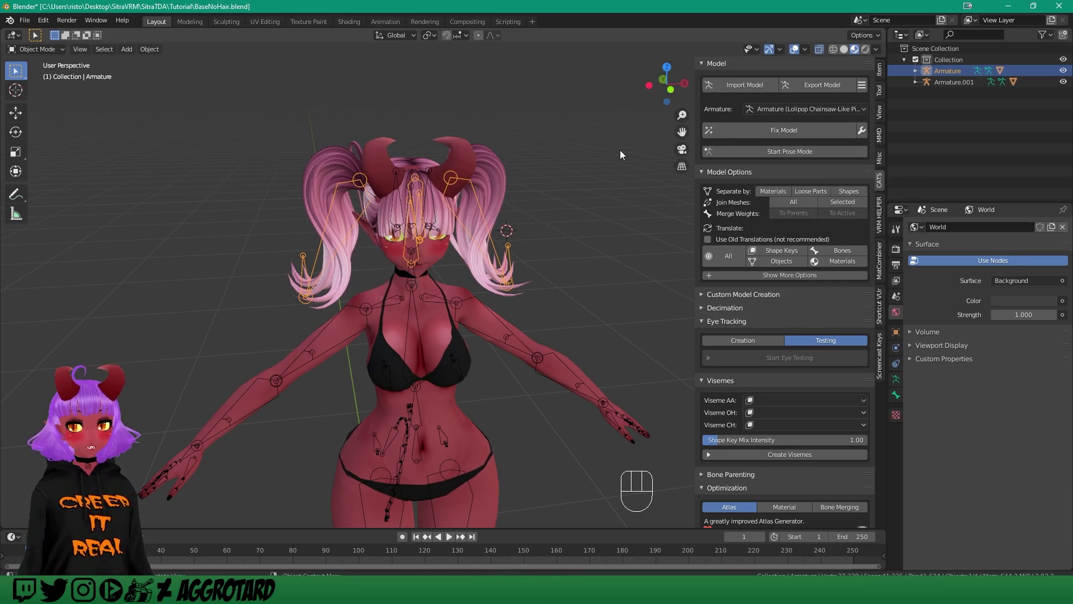
pyautogui.moveTo(599, 178)
pyautogui.mouseDown(button='middle')
pyautogui.moveTo(554, 185)
pyautogui.moveTo(612, 189)
pyautogui.mouseUp(button='middle')
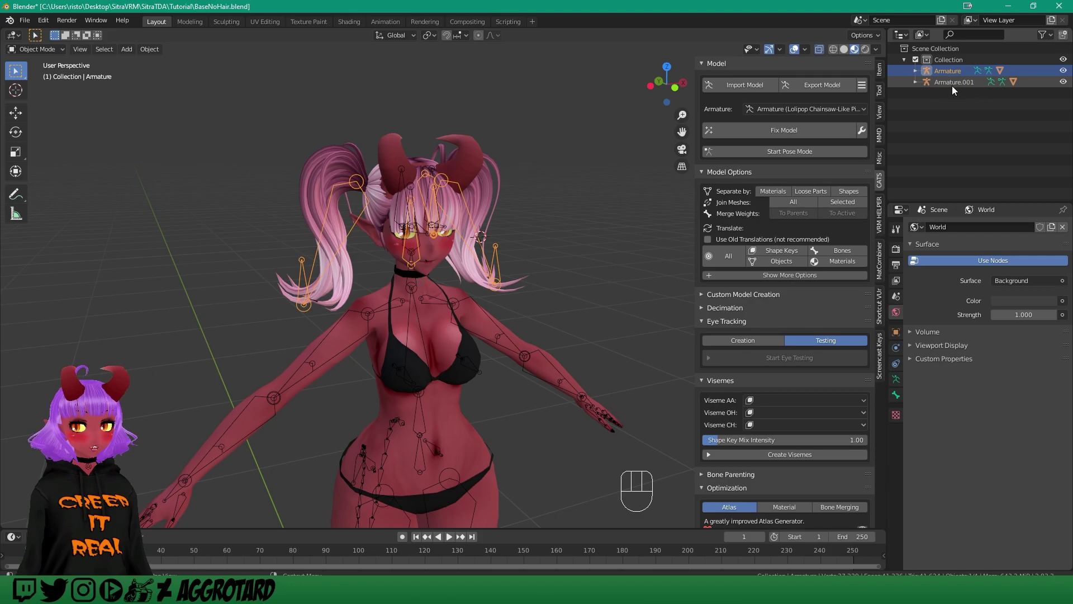
# Switch the active armature to the TDA Sexy Base body, run Fix Model on it, and clear the selection.
pyautogui.click(778, 113)
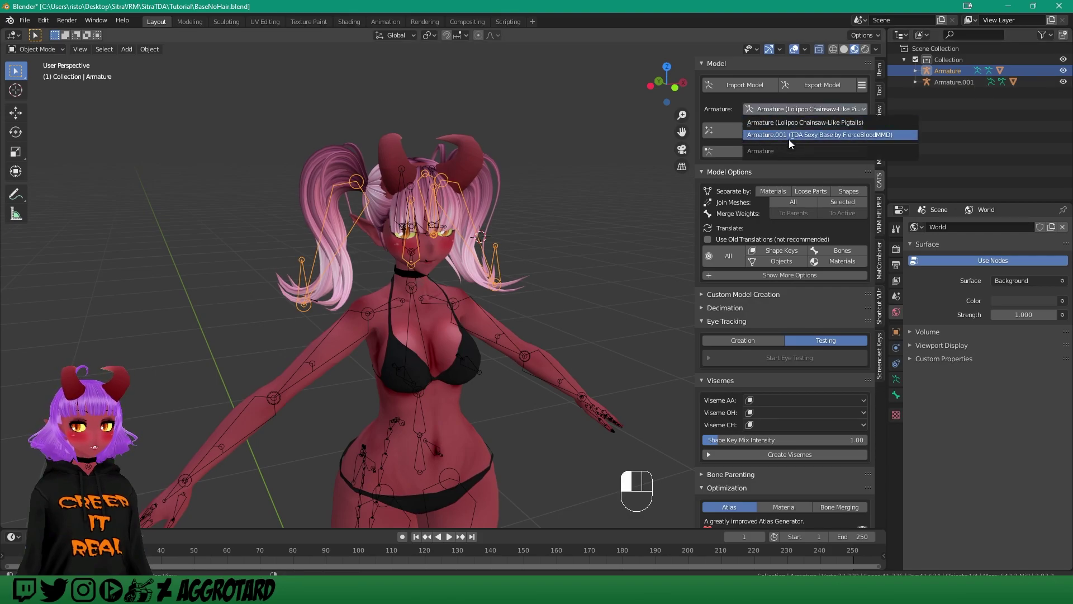
pyautogui.click(787, 134)
pyautogui.click(781, 105)
pyautogui.click(782, 119)
pyautogui.click(782, 119)
pyautogui.click(781, 133)
pyautogui.click(781, 129)
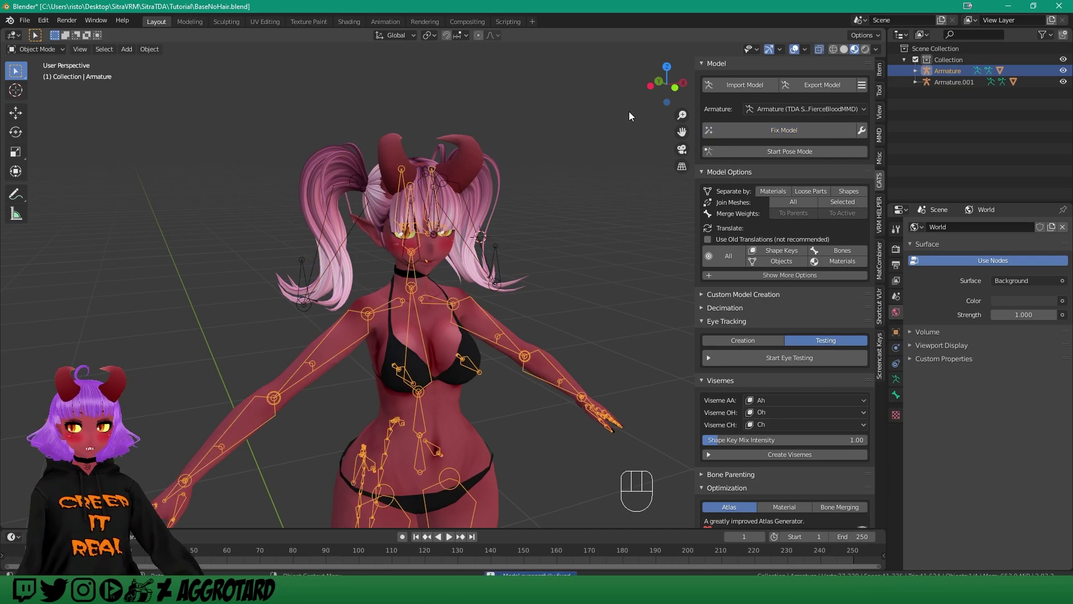
pyautogui.click(620, 162)
pyautogui.moveTo(576, 159)
pyautogui.mouseDown(button='middle')
pyautogui.moveTo(442, 149)
pyautogui.moveTo(531, 132)
pyautogui.moveTo(576, 159)
pyautogui.mouseUp(button='middle')
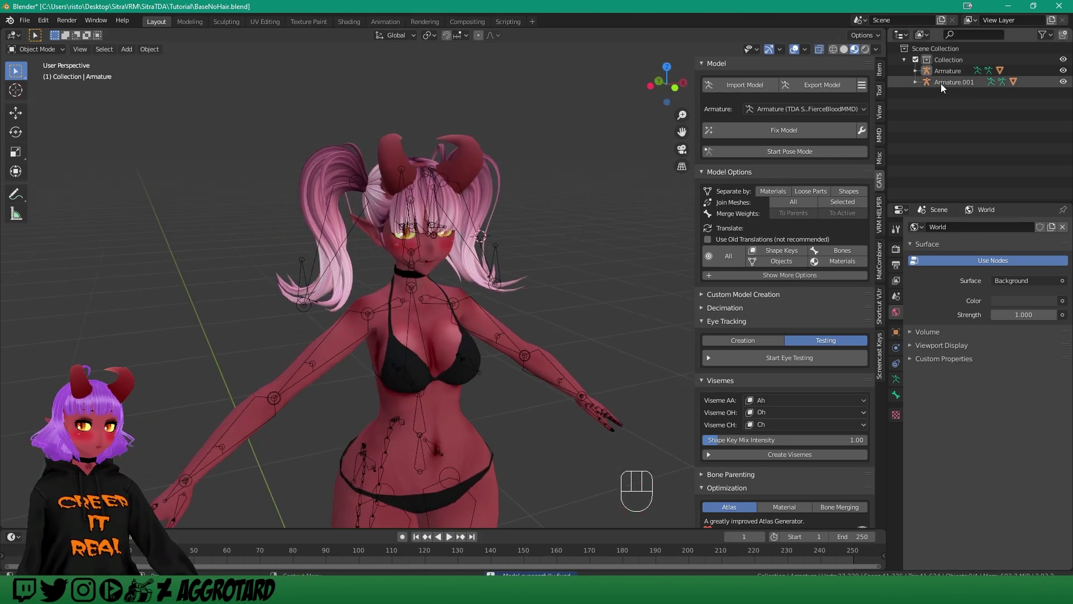
# Select the pigtail hair mesh and change the ambient colour of its material to purple.
pyautogui.click(1013, 82)
pyautogui.scroll(1, 548, 196)
pyautogui.moveTo(571, 197); pyautogui.dragTo(545, 200, button='middle')
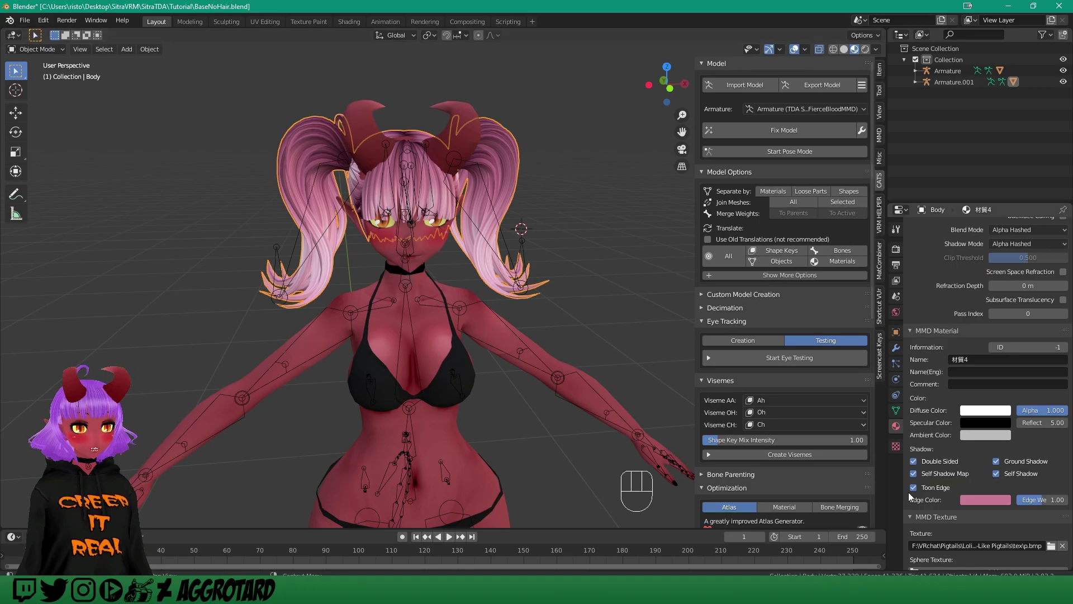
pyautogui.scroll(10, 966, 360)
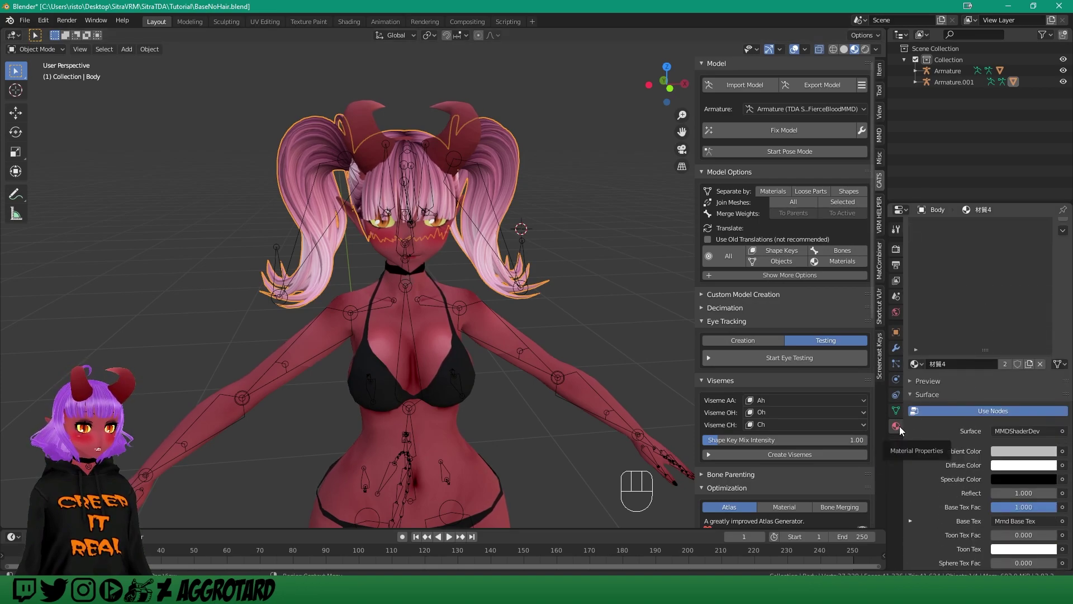
pyautogui.scroll(-4, 981, 418)
pyautogui.click(1016, 366)
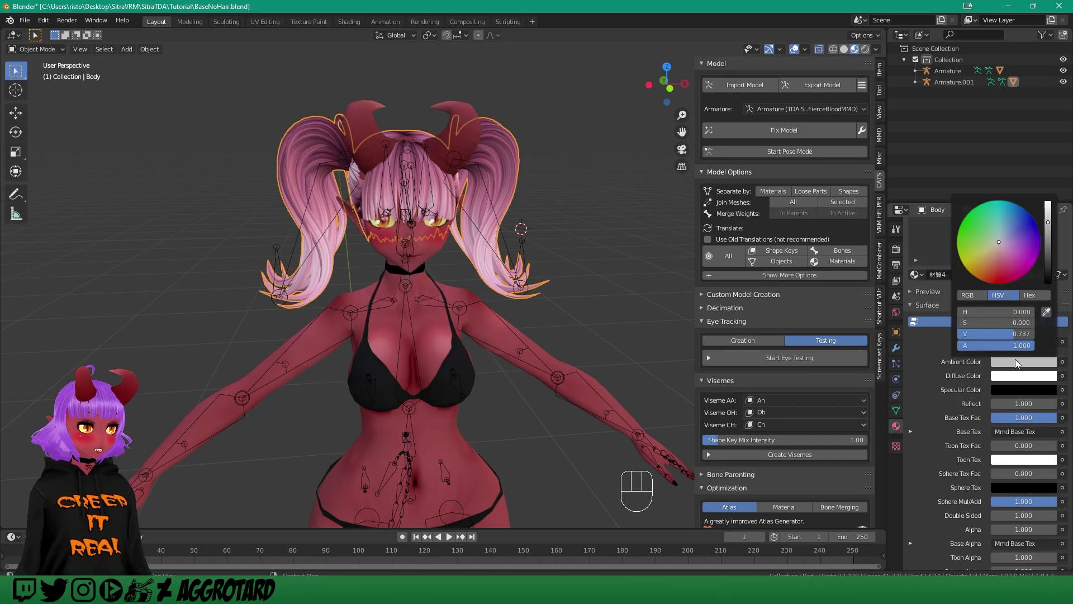
pyautogui.click(1022, 249)
pyautogui.moveTo(1021, 249); pyautogui.dragTo(1023, 248)
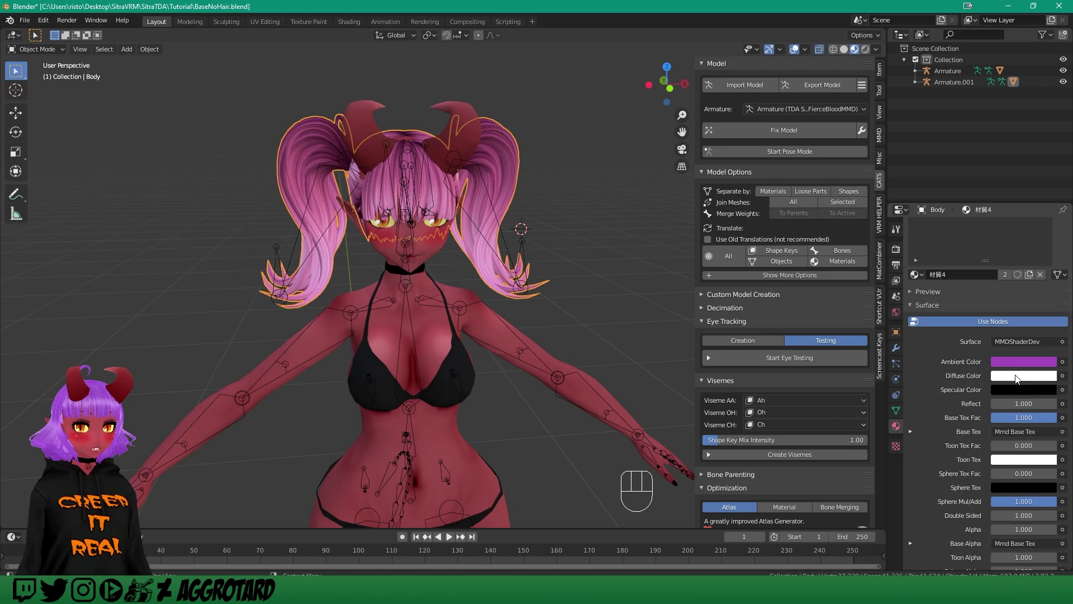
# Change the hair material's diffuse colour to a bright magenta-purple.
pyautogui.click(1018, 376)
pyautogui.click(1009, 263)
pyautogui.moveTo(1009, 264)
pyautogui.mouseDown()
pyautogui.moveTo(1032, 266)
pyautogui.moveTo(1049, 311)
pyautogui.mouseUp()
pyautogui.click(1010, 389)
# Set the hair material's ambient colour to a blue-violet (H 0.637, S 0.369, V 0.737) and its diffuse colour to dark purple.
pyautogui.click(1030, 363)
pyautogui.moveTo(1024, 248); pyautogui.dragTo(1010, 232)
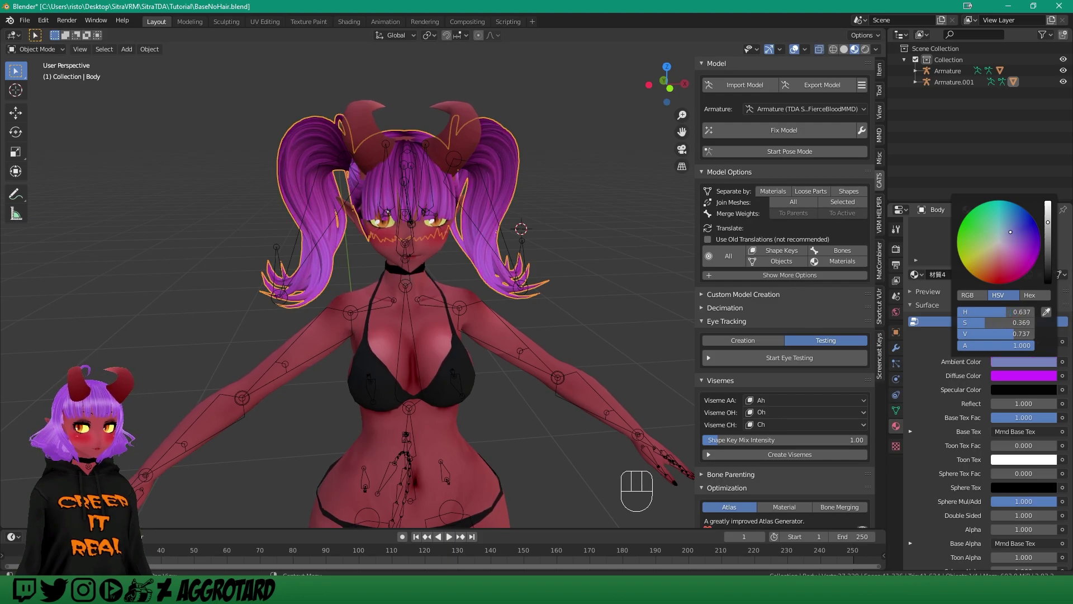
pyautogui.click(1018, 377)
pyautogui.click(1031, 266)
pyautogui.moveTo(1048, 217)
pyautogui.mouseDown()
pyautogui.moveTo(1048, 251)
pyautogui.moveTo(1028, 259)
pyautogui.mouseUp()
pyautogui.moveTo(598, 229)
pyautogui.mouseDown(button='middle')
pyautogui.moveTo(394, 211)
pyautogui.moveTo(555, 189)
pyautogui.moveTo(616, 233)
pyautogui.mouseUp(button='middle')
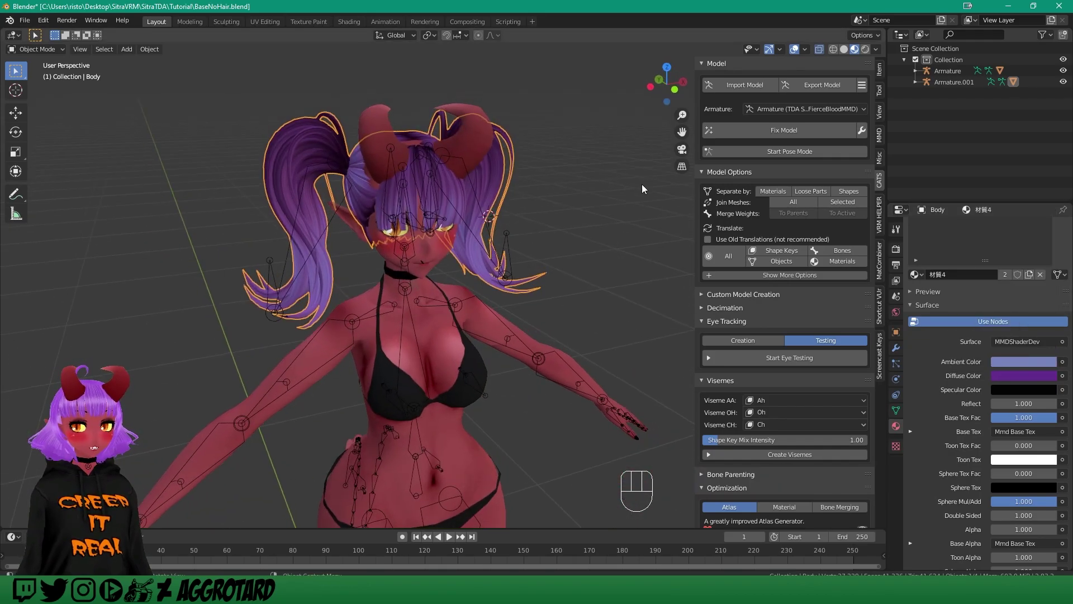
# Identify which armature holds the pigtails and select the hair armature, Armature.001.
pyautogui.click(943, 70)
pyautogui.click(947, 82)
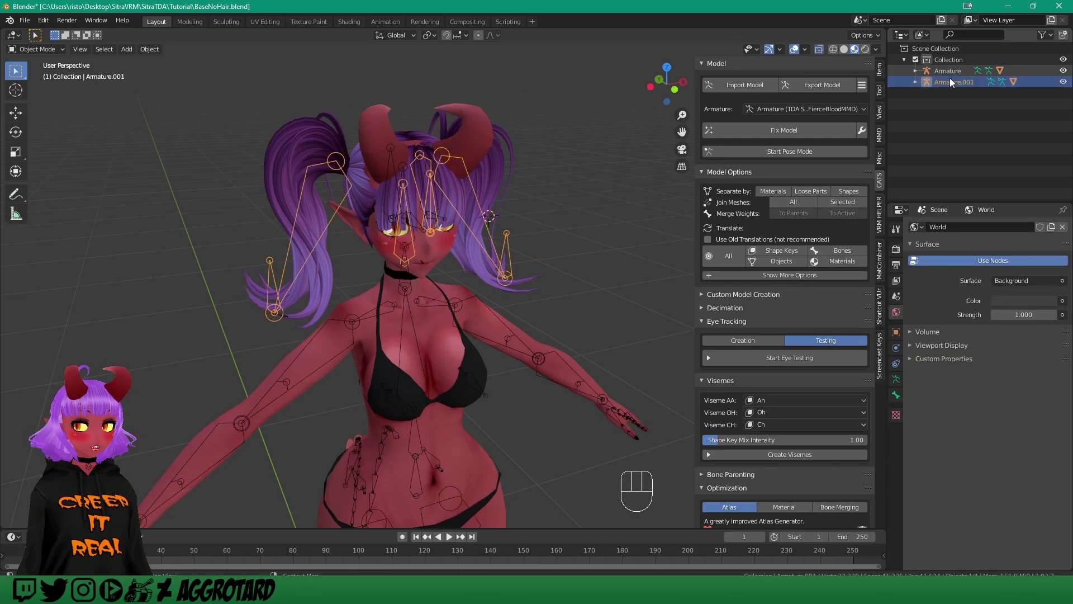
pyautogui.moveTo(609, 149)
pyautogui.mouseDown(button='middle')
pyautogui.moveTo(528, 114)
pyautogui.moveTo(600, 143)
pyautogui.mouseUp(button='middle')
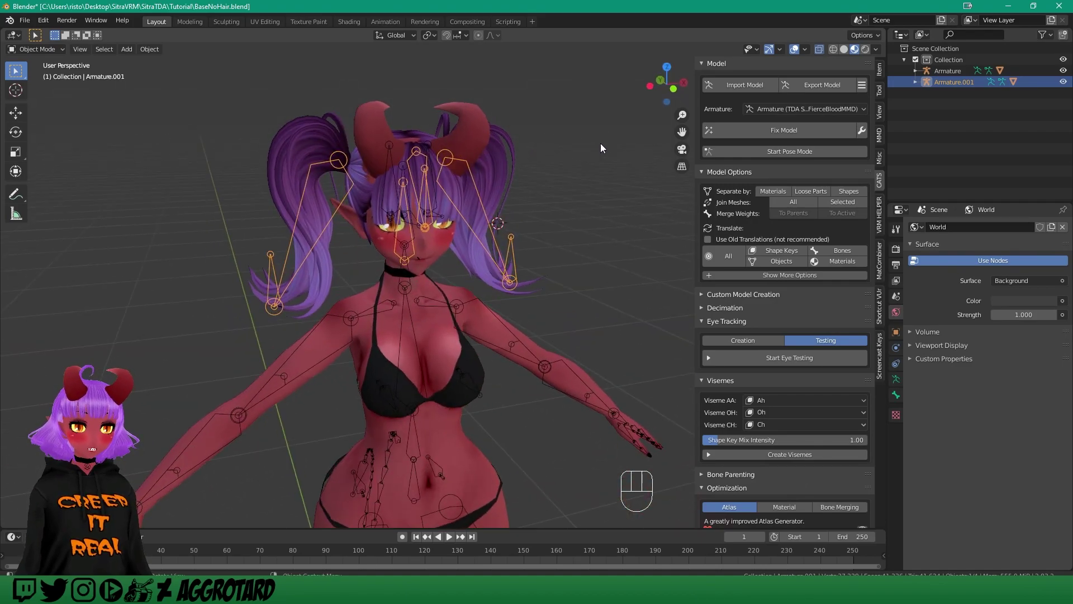
# Try moving the hair armature along the global X and Y axes, and undo the move.
pyautogui.press('g')
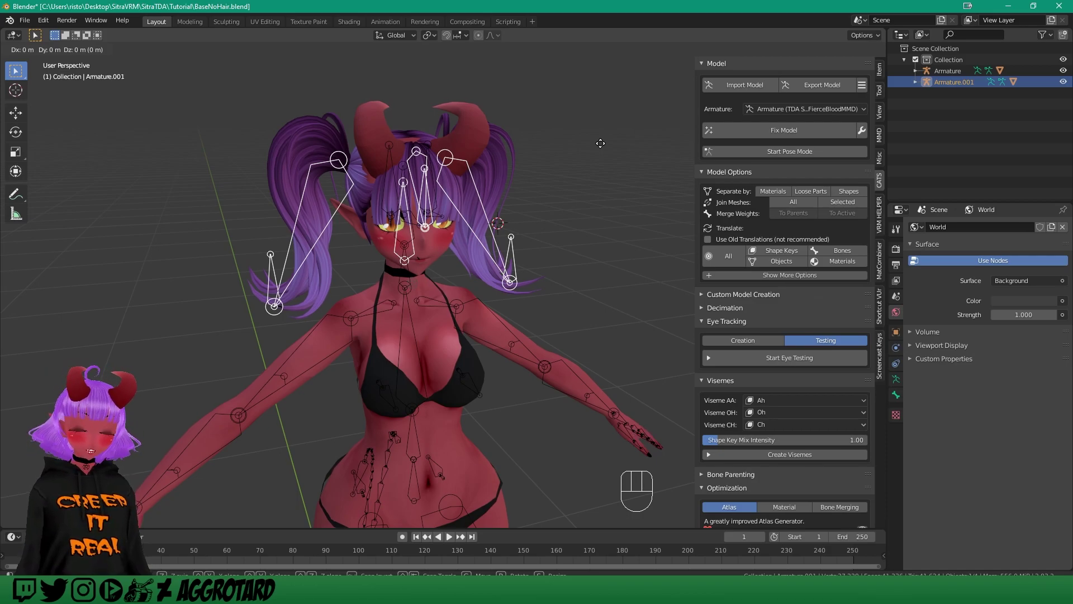
pyautogui.press('x')
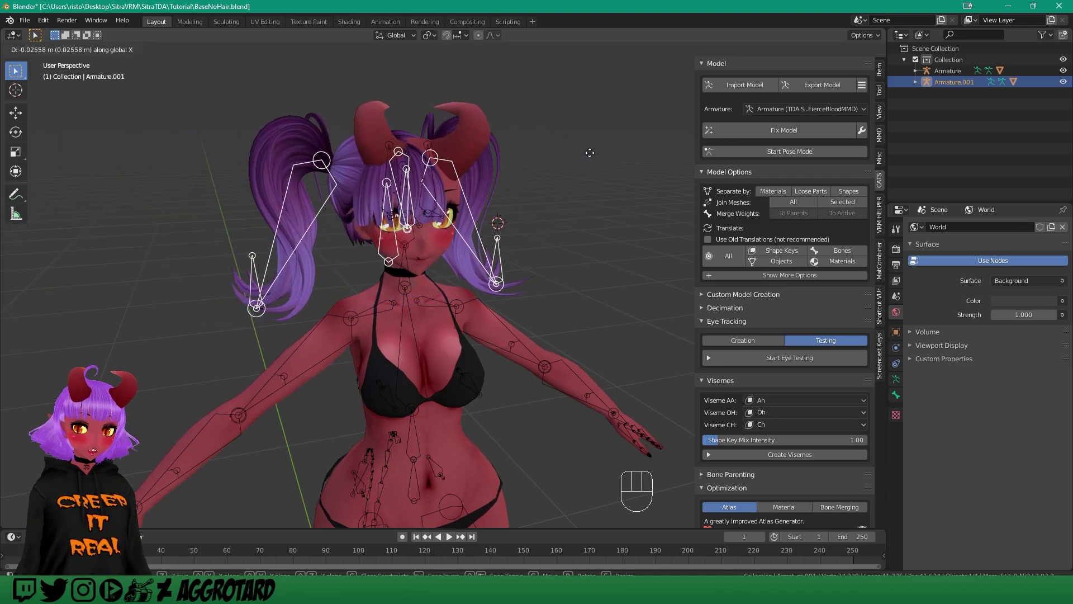
pyautogui.press('y')
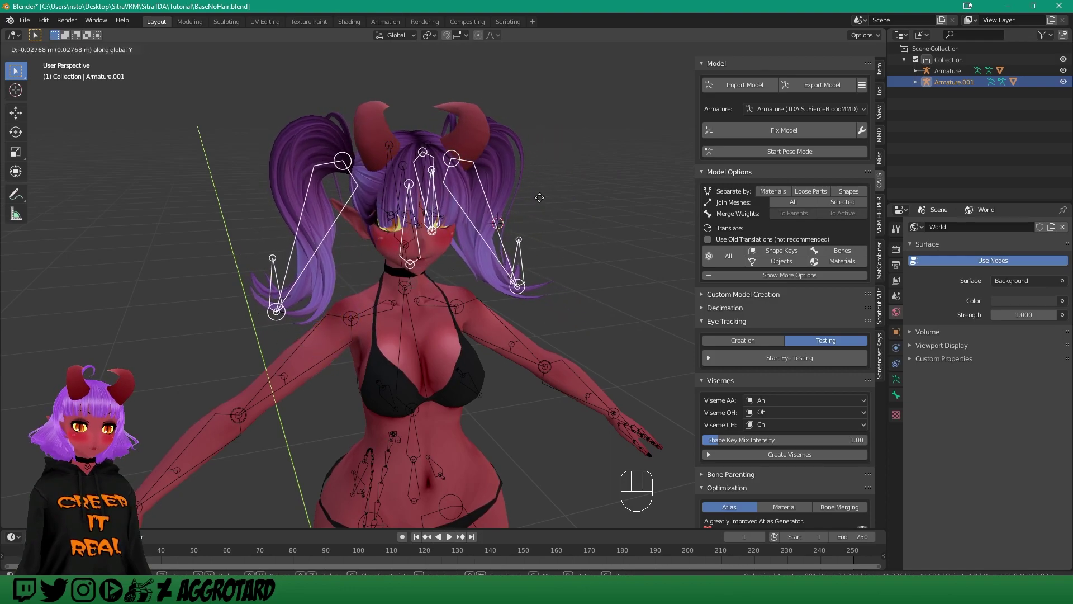
pyautogui.click(539, 197)
pyautogui.hotkey('ctrl', 'z')
pyautogui.press('z')
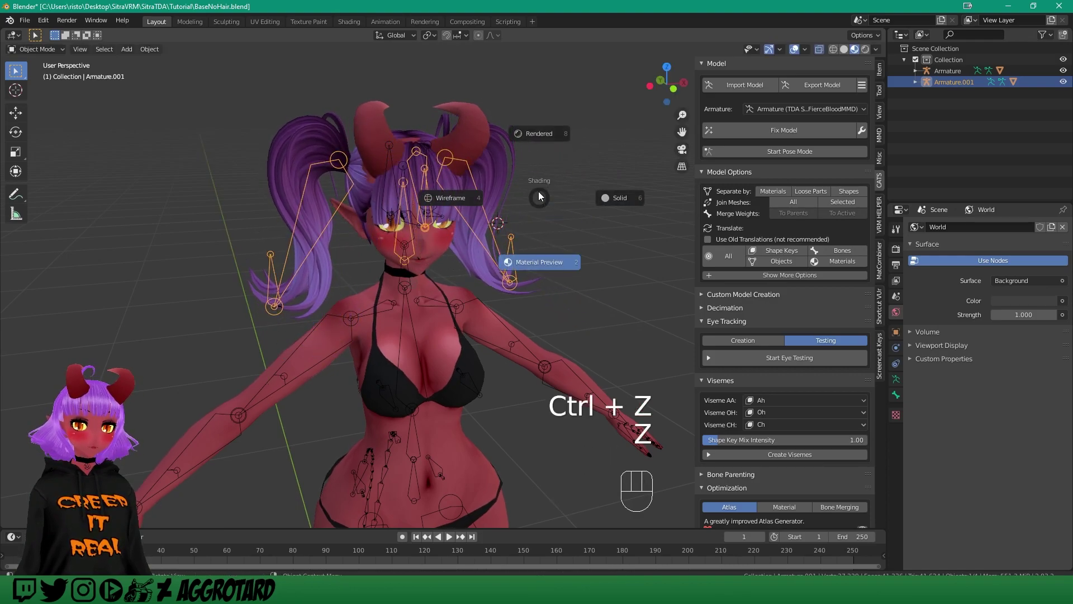
pyautogui.click(539, 198)
# Raise the hair armature about 0.012 m along Z and shift it about -0.009 m along Y to fit the head.
pyautogui.press('g')
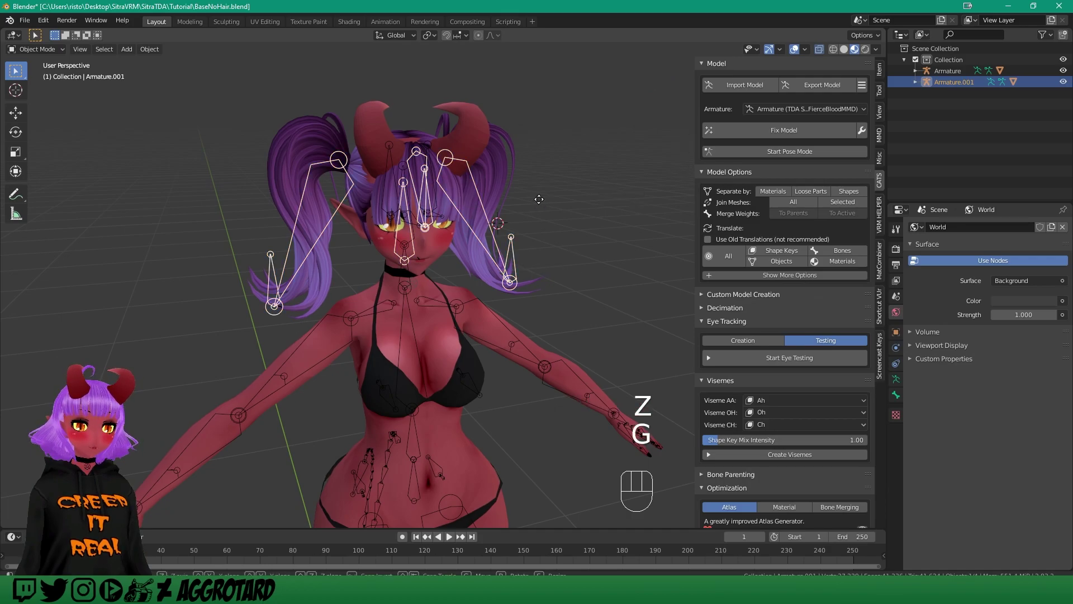
pyautogui.press('z')
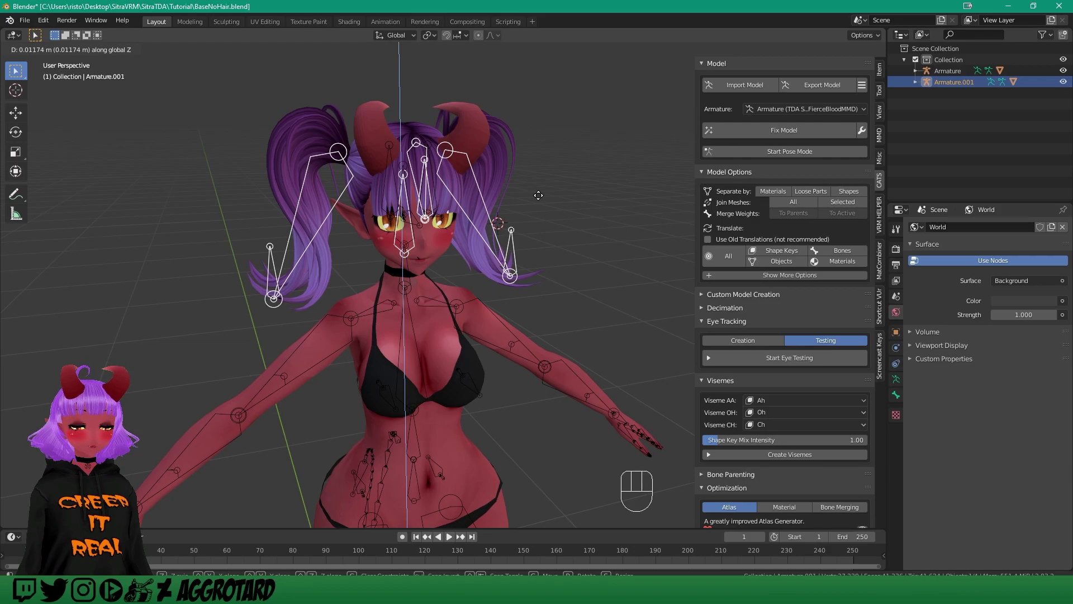
pyautogui.click(539, 195)
pyautogui.moveTo(539, 195); pyautogui.dragTo(616, 190, button='middle')
pyautogui.press('g')
pyautogui.press('y')
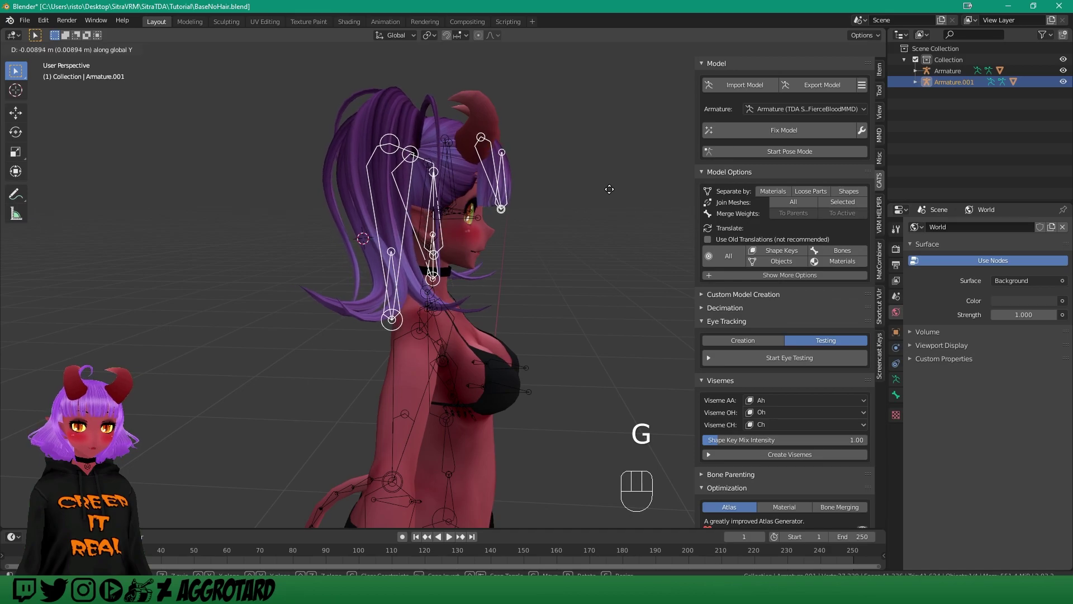
pyautogui.click(608, 189)
pyautogui.moveTo(609, 189); pyautogui.dragTo(505, 182, button='middle')
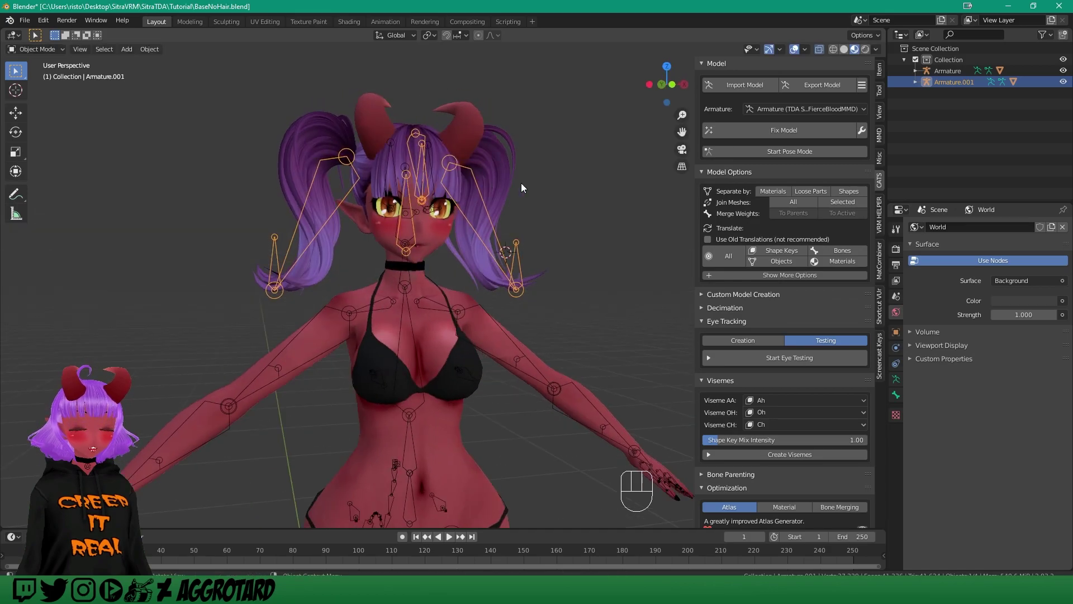
# Reselect the hair armature and widen it along the global X axis by a factor of about 1.1.
pyautogui.click(598, 184)
pyautogui.moveTo(599, 183); pyautogui.dragTo(475, 143, button='middle')
pyautogui.scroll(4, 503, 165)
pyautogui.scroll(-1, 476, 143)
pyautogui.click(956, 77)
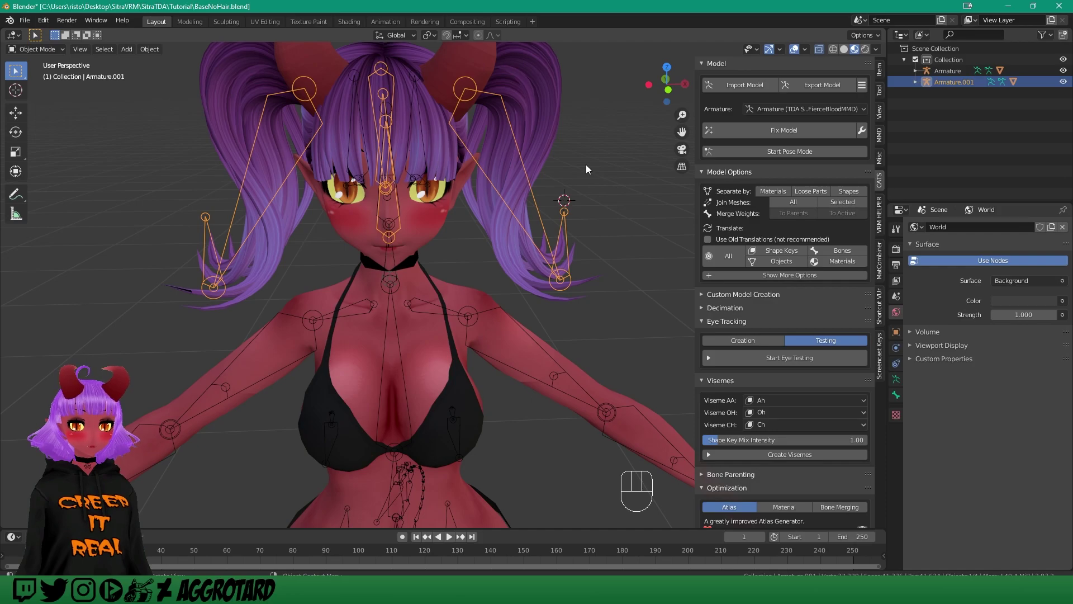
pyautogui.press('s')
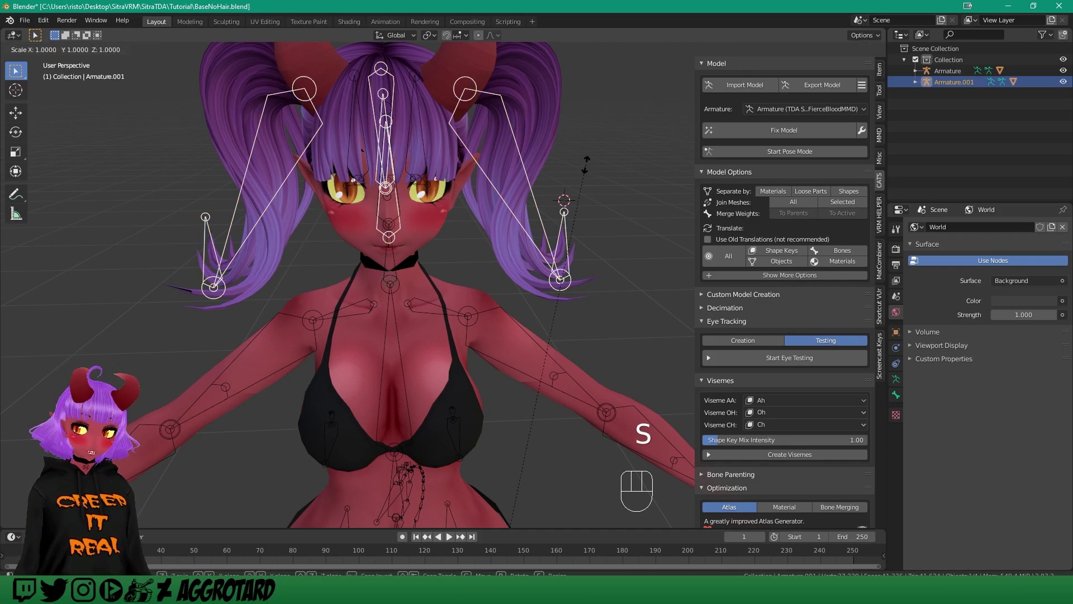
pyautogui.press('x')
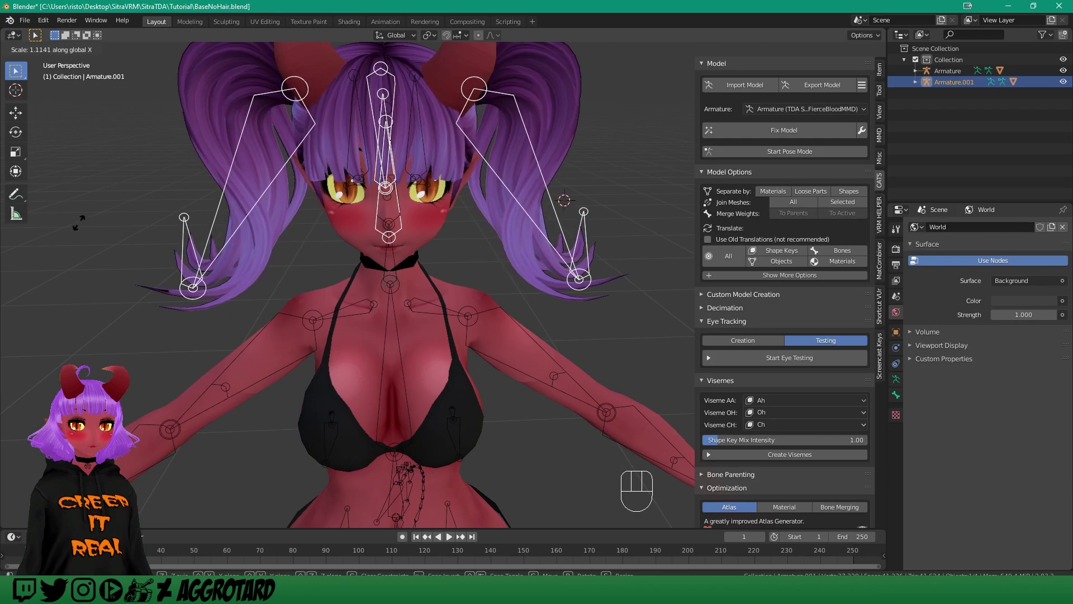
pyautogui.click(120, 228)
# Narrow the hair armature along the global X axis by a factor of about 0.945, and deselect it.
pyautogui.moveTo(120, 228)
pyautogui.mouseDown(button='middle')
pyautogui.moveTo(231, 204)
pyautogui.moveTo(189, 215)
pyautogui.moveTo(40, 207)
pyautogui.moveTo(22, 184)
pyautogui.moveTo(100, 143)
pyautogui.moveTo(122, 146)
pyautogui.moveTo(122, 217)
pyautogui.mouseUp(button='middle')
pyautogui.press('s')
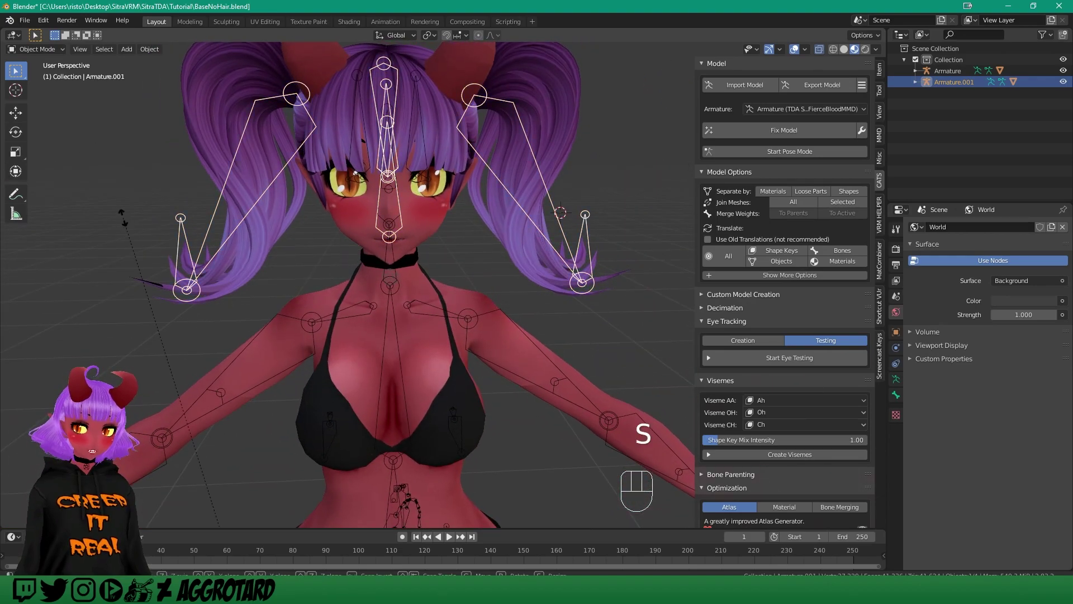
pyautogui.press('x')
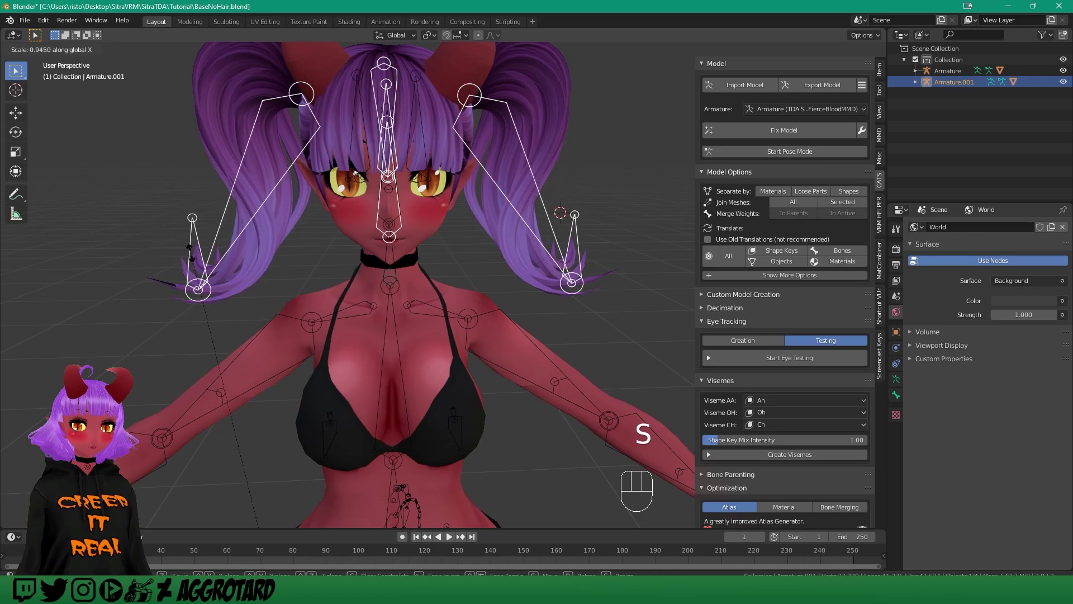
pyautogui.click(189, 248)
pyautogui.click(131, 184)
pyautogui.moveTo(131, 184); pyautogui.dragTo(169, 191, button='middle')
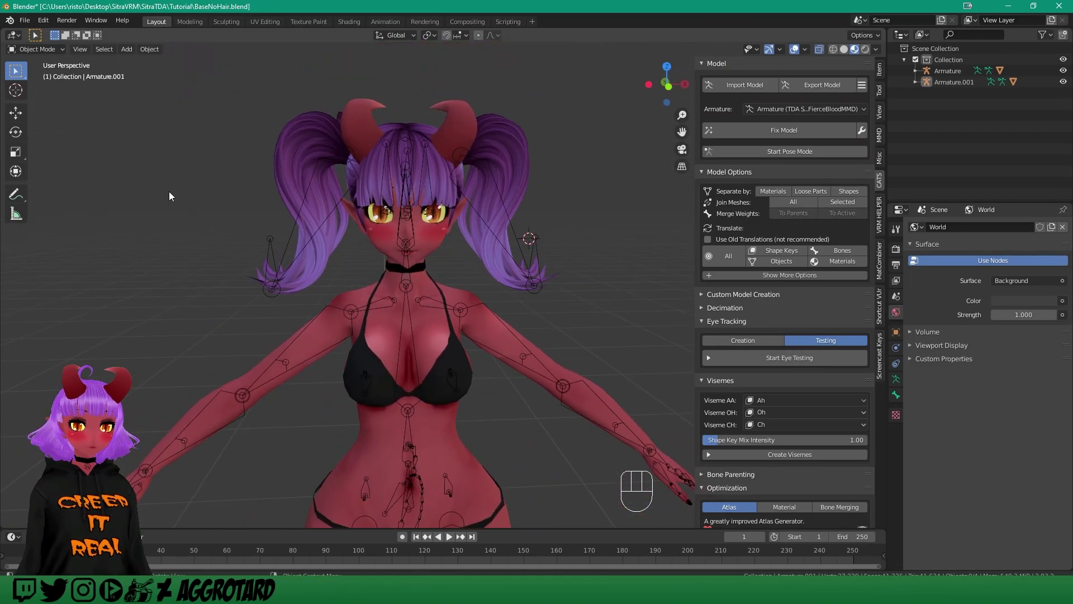
# Try moving the hair armature along the global Z axis, and undo the move.
pyautogui.click(954, 82)
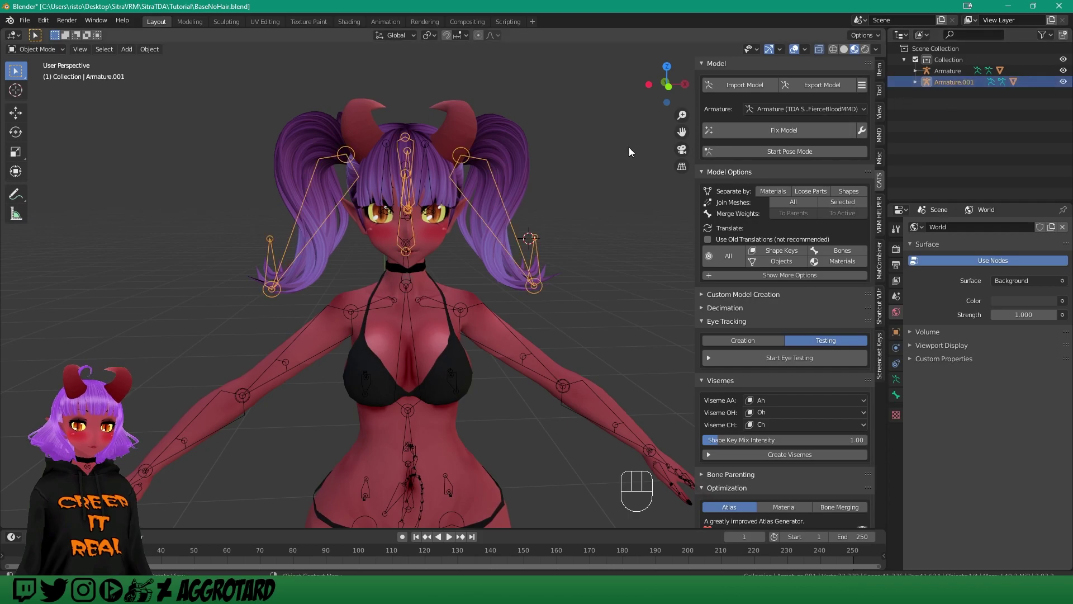
pyautogui.press('g')
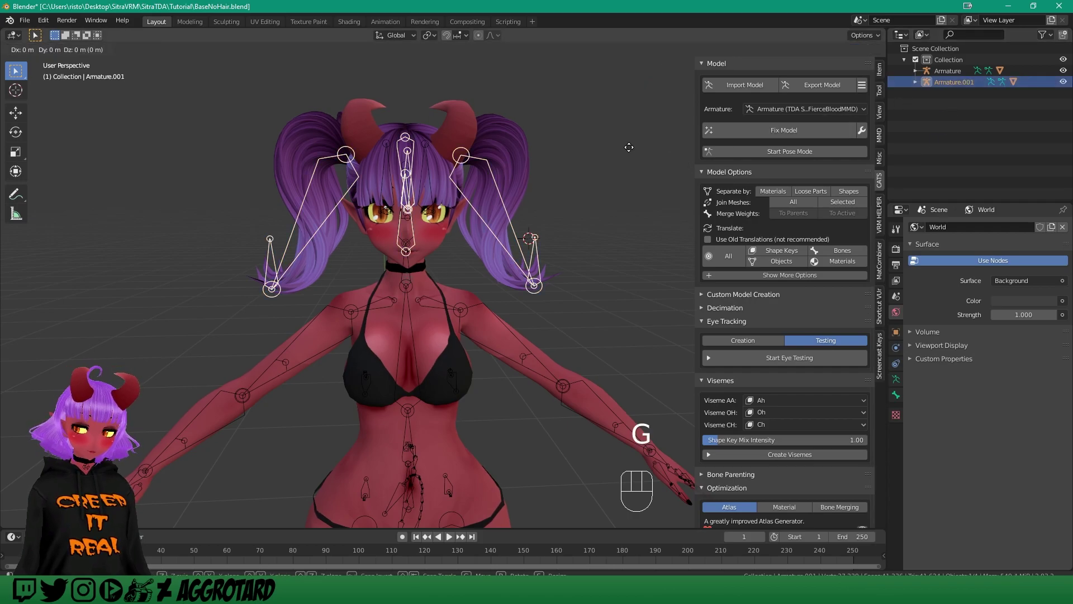
pyautogui.press('z')
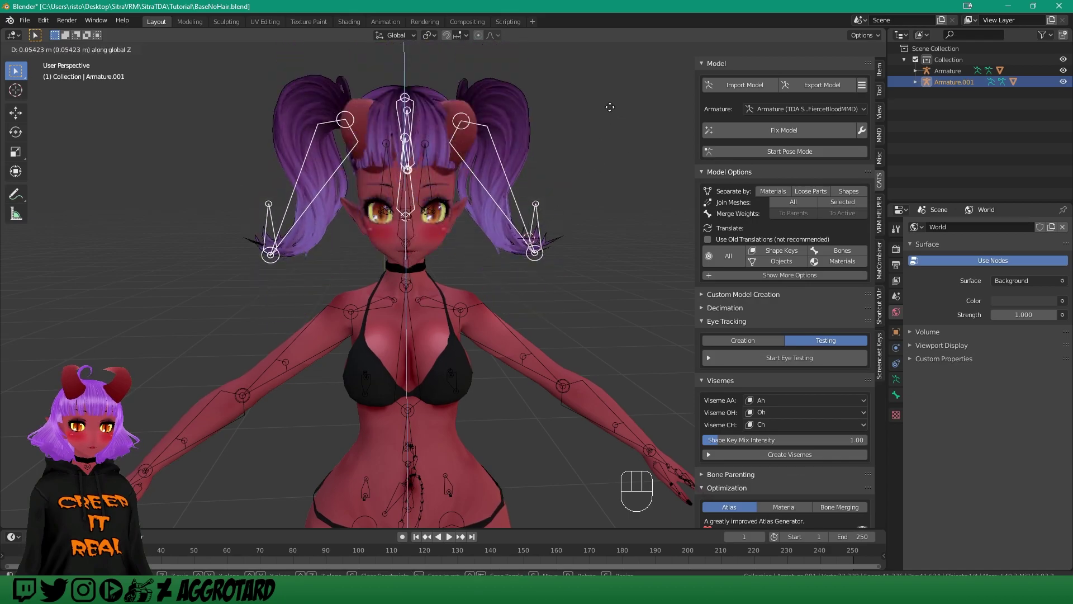
pyautogui.click(609, 146)
pyautogui.hotkey('ctrl', 'z')
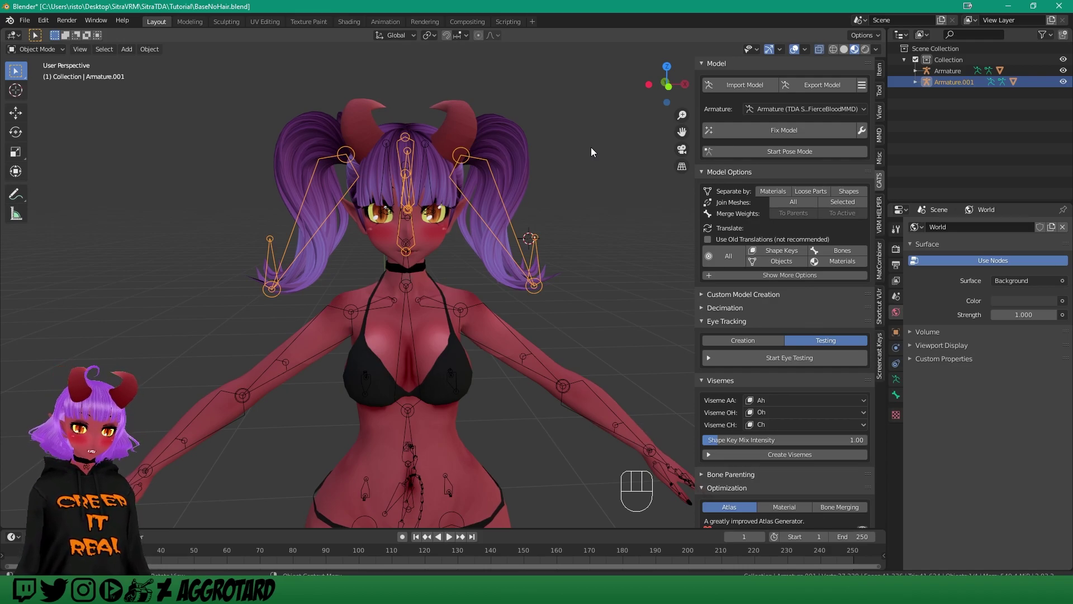
# Try widening the hair armature along the global X axis, and undo the scaling.
pyautogui.press('s')
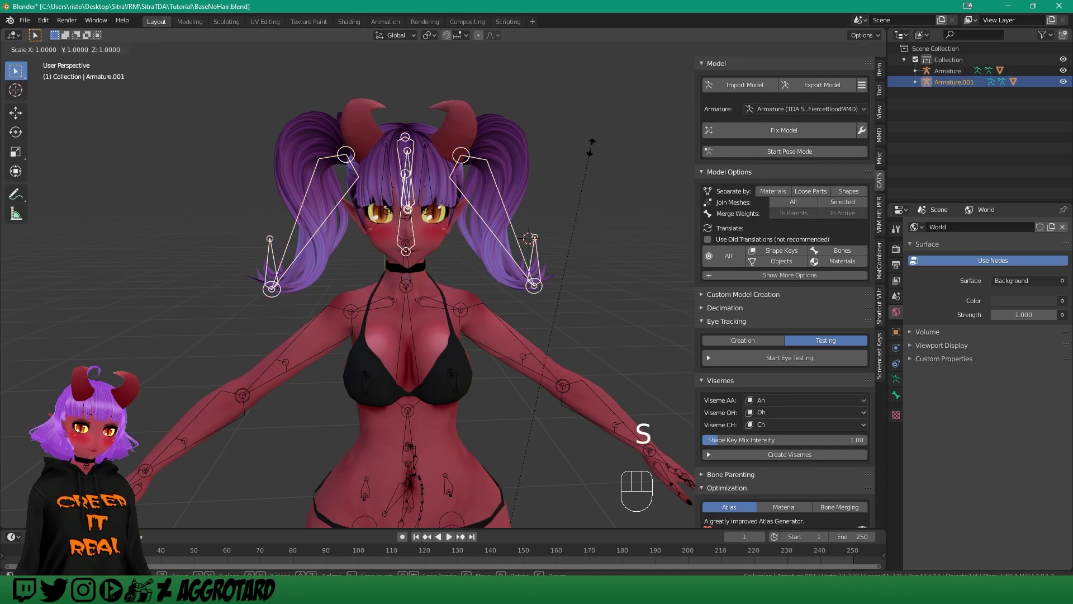
pyautogui.press('x')
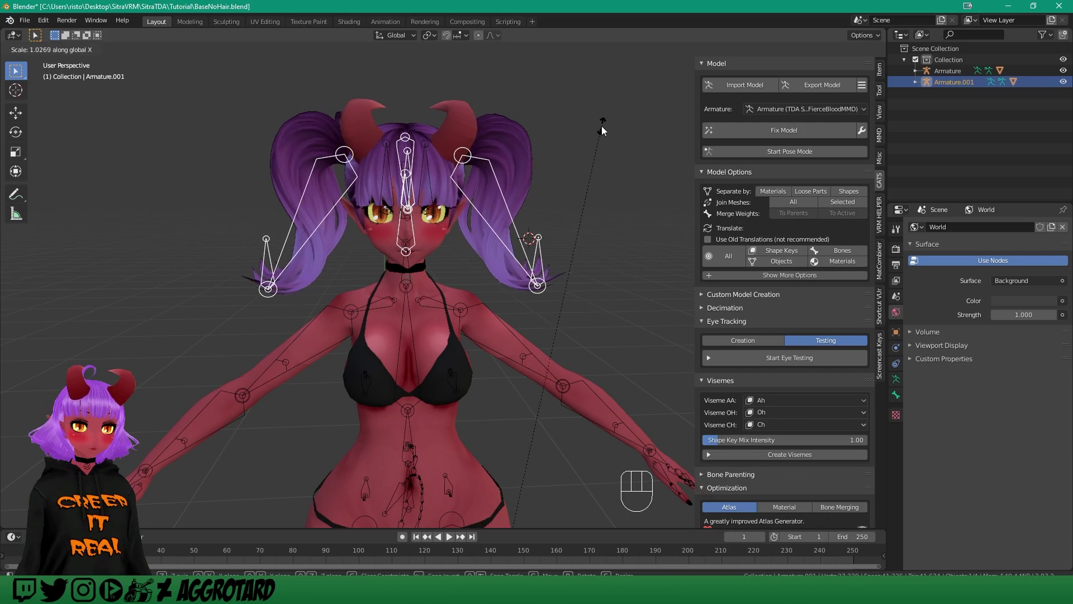
pyautogui.click(602, 127)
pyautogui.hotkey('ctrl', 'z')
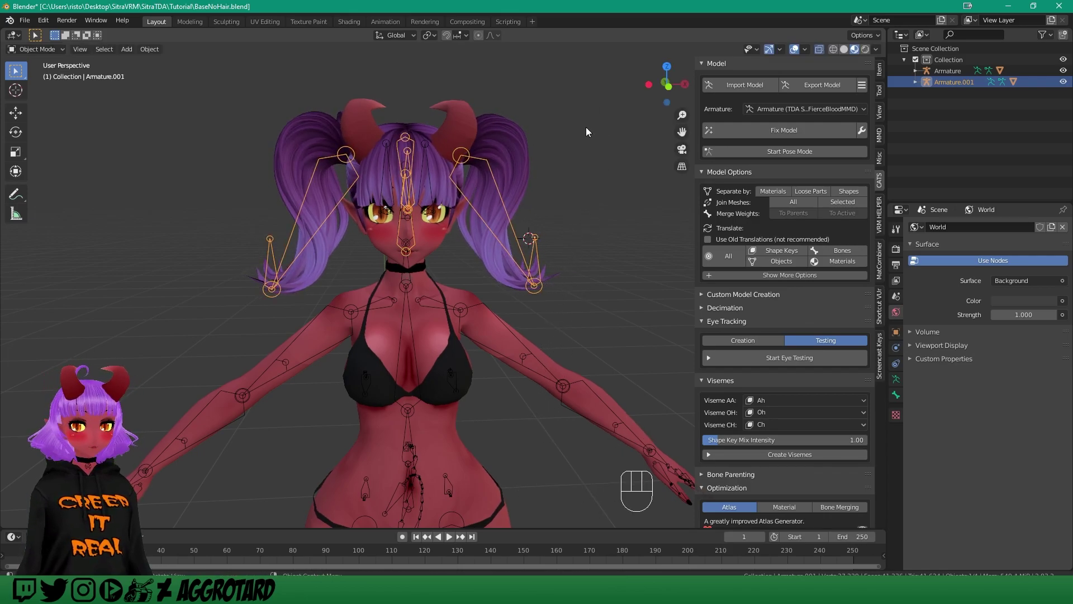
# Try moving the hair armature freely without an axis constraint, and undo the move.
pyautogui.press('g')
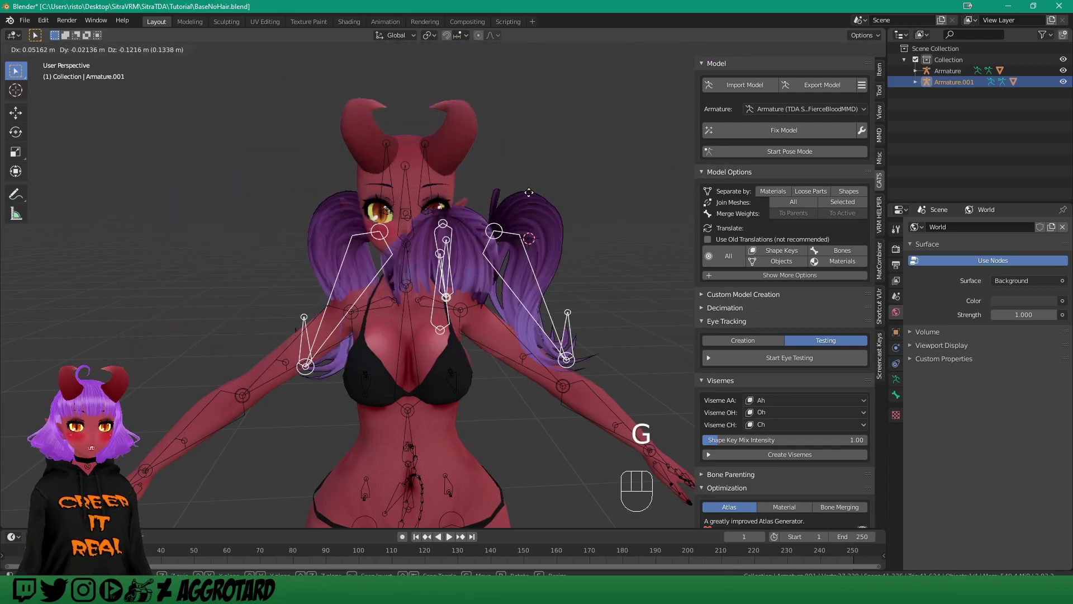
pyautogui.click(548, 194)
pyautogui.hotkey('ctrl', 'z')
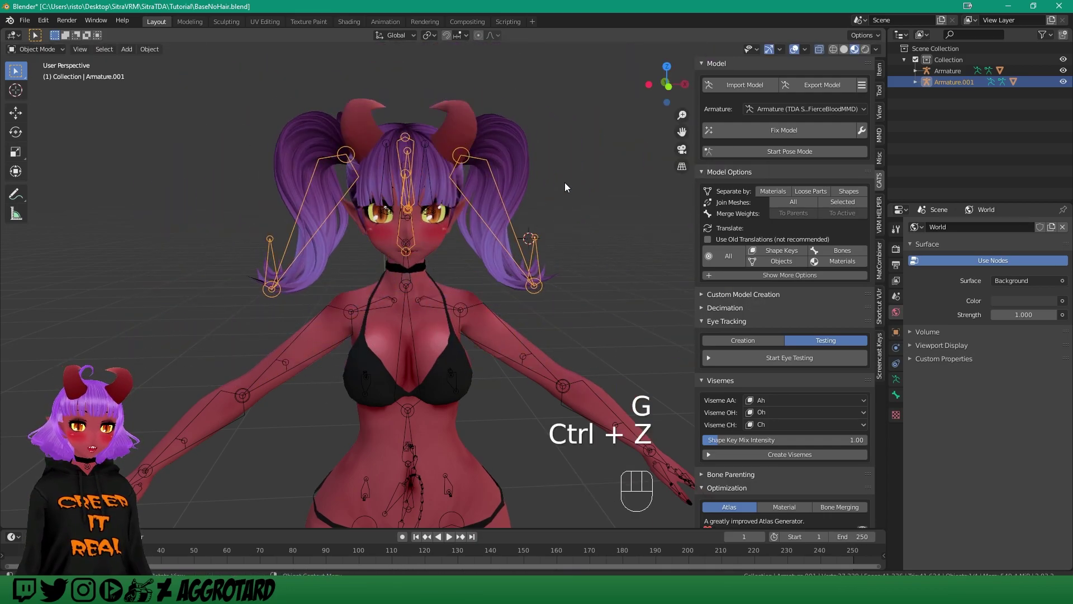
# Run Fix Model on the base armature, and run it again with the Lolipop Chainsaw-Like Pigtail armature chosen.
pyautogui.moveTo(445, 216); pyautogui.dragTo(449, 156, button='middle')
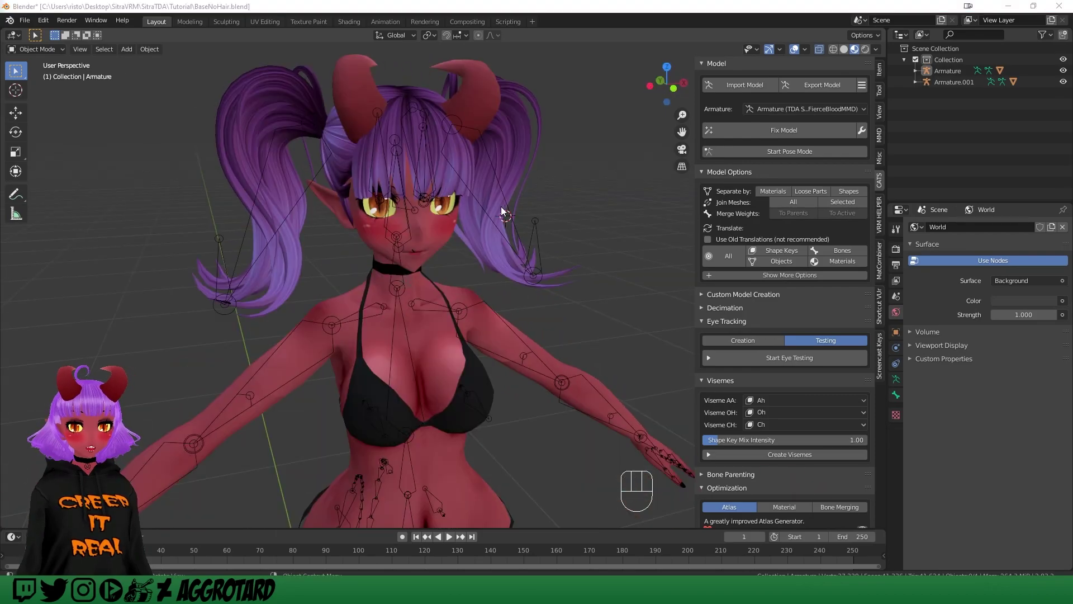
pyautogui.moveTo(501, 206); pyautogui.dragTo(571, 192, button='middle')
pyautogui.click(800, 129)
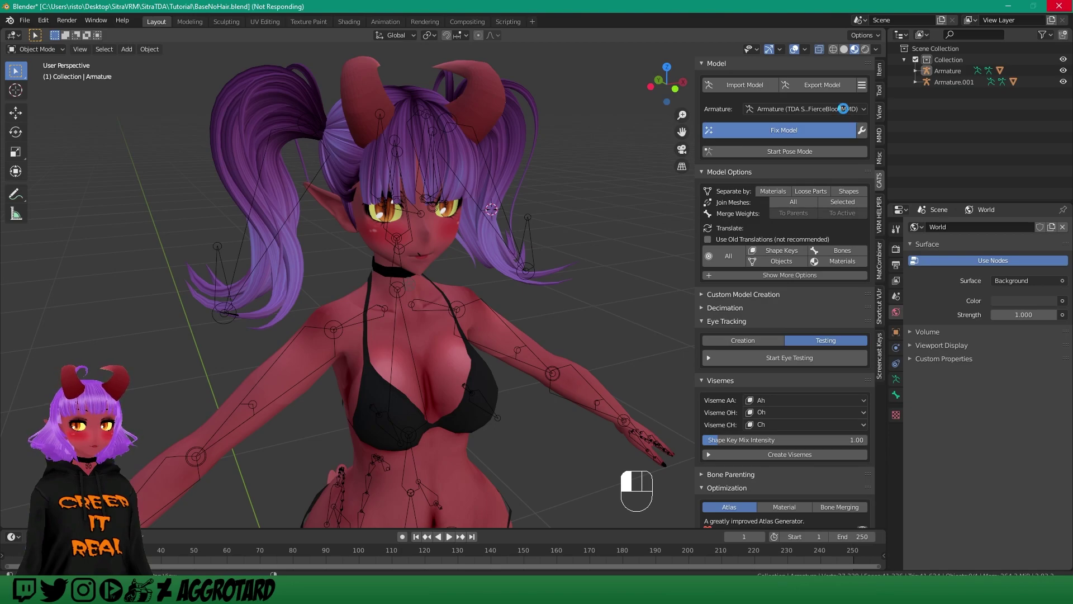
pyautogui.click(834, 108)
pyautogui.click(810, 135)
pyautogui.click(798, 127)
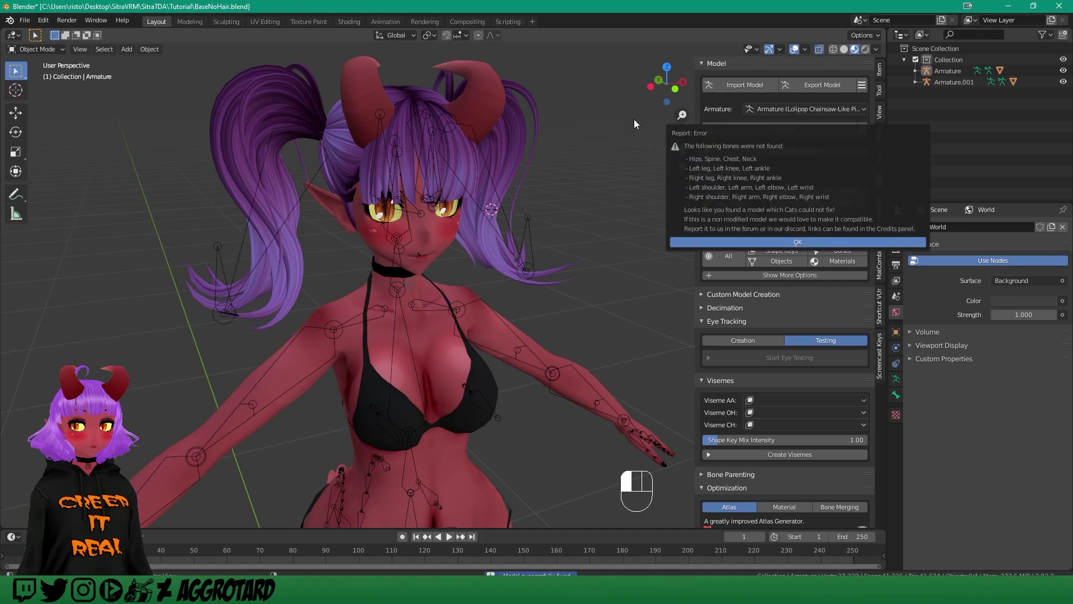
# Join the hair armature and the base armature into a single armature, with their meshes combined into one Body mesh.
pyautogui.click(953, 83)
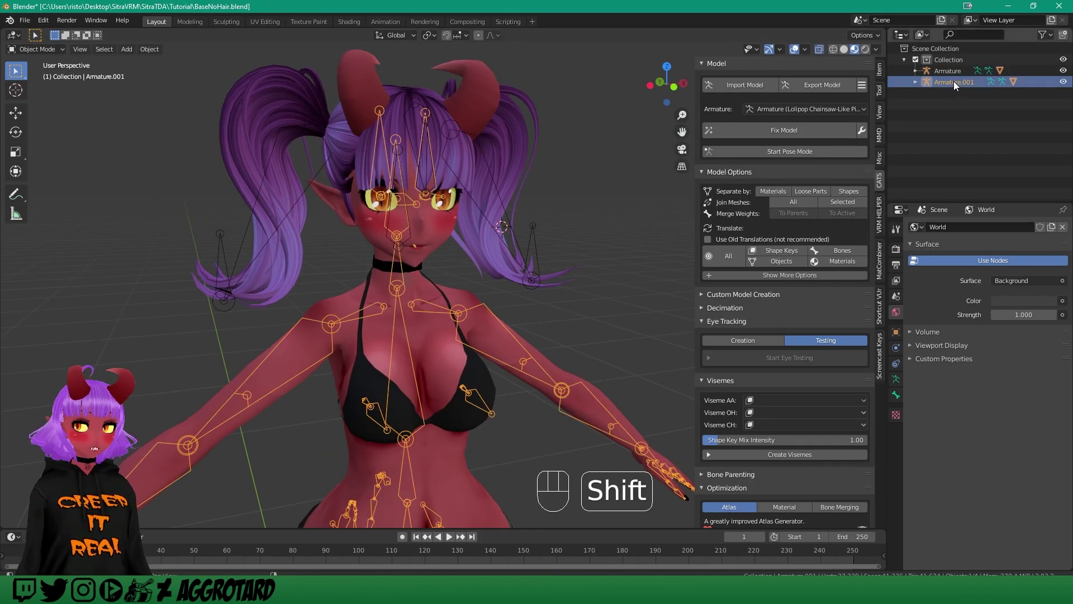
pyautogui.keyDown('shift'); pyautogui.click(952, 70); pyautogui.keyUp('shift')
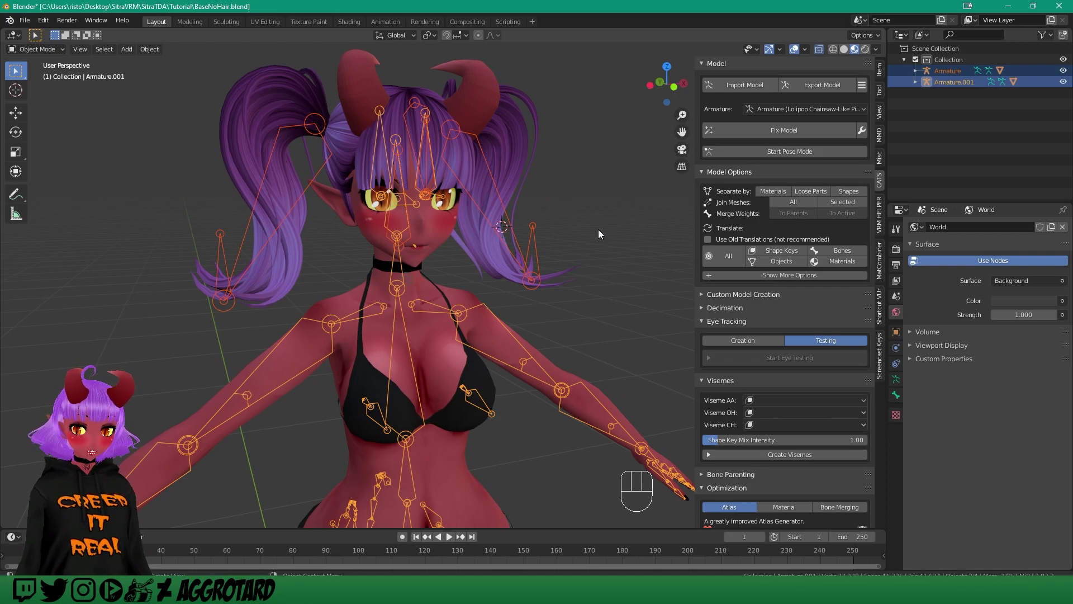
pyautogui.hotkey('ctrl', 'j')
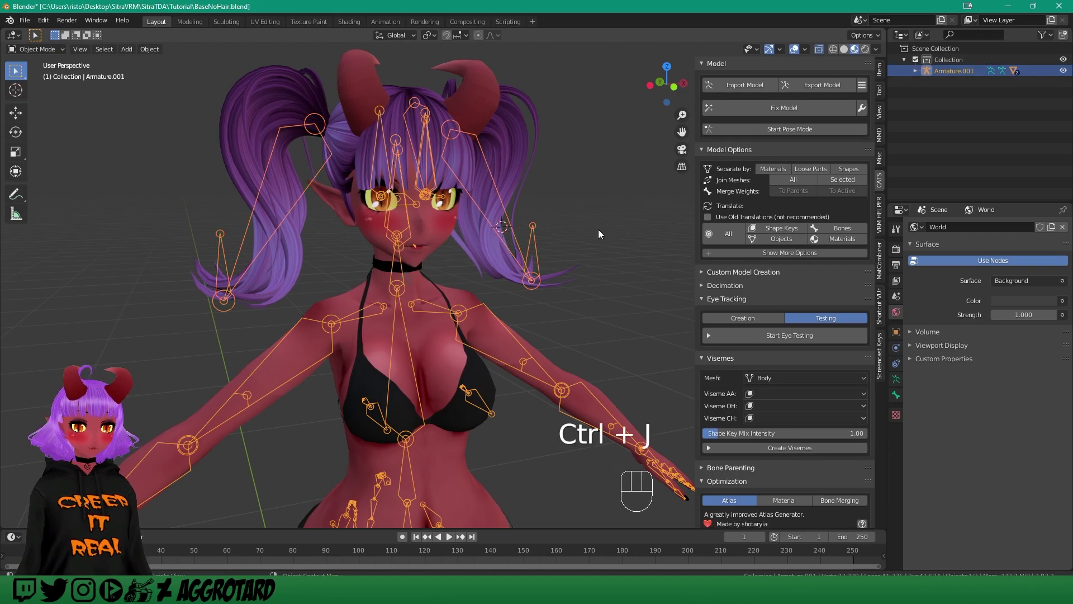
pyautogui.moveTo(582, 218); pyautogui.dragTo(560, 214, button='middle')
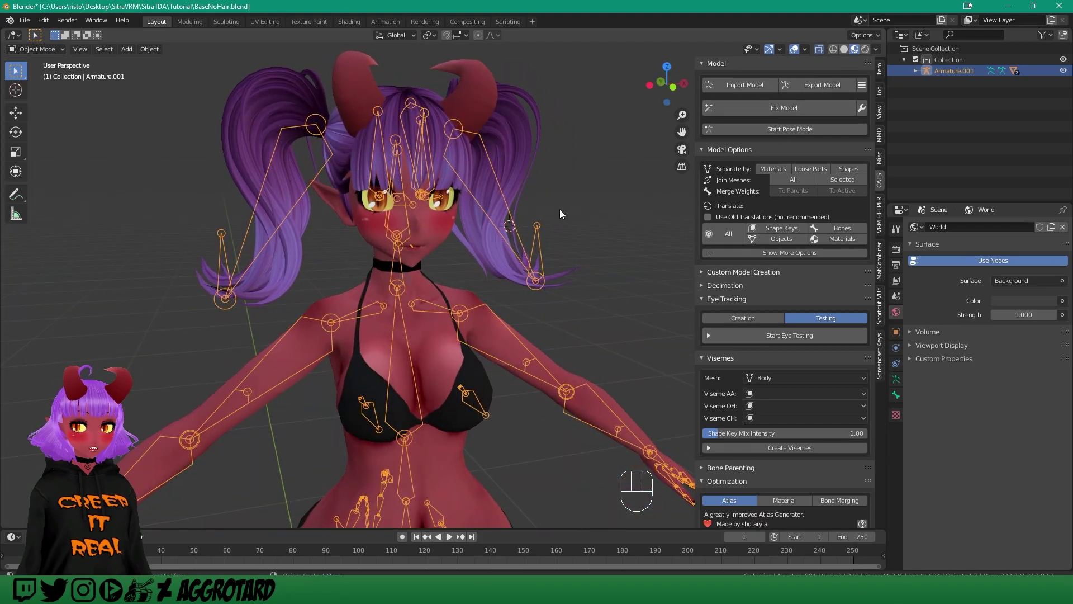
pyautogui.hotkey('ctrl', 'z')
pyautogui.moveTo(582, 196); pyautogui.dragTo(620, 201, button='middle')
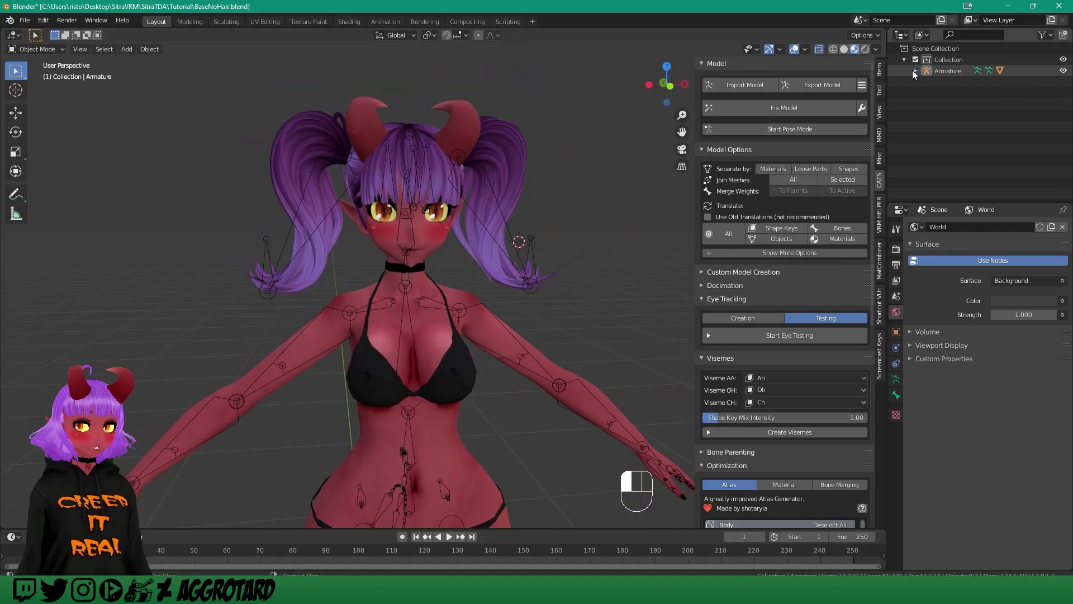
# Expand the joined armature's contents, toggle the Body mesh's visibility off and on, and examine the pigtails' attachment to the head.
pyautogui.click(916, 70)
pyautogui.click(1062, 105)
pyautogui.click(1062, 105)
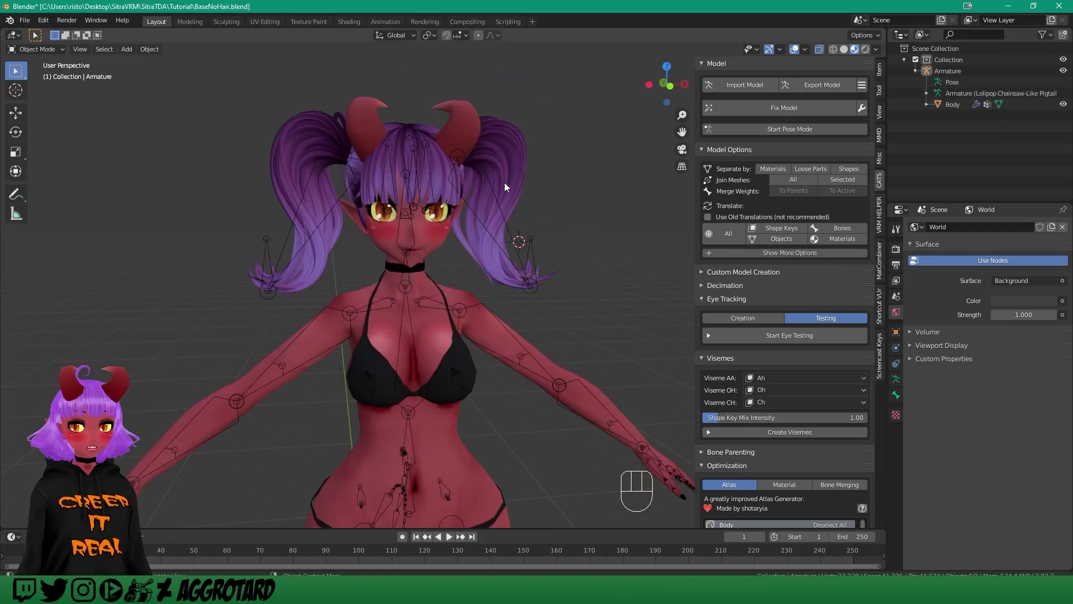
pyautogui.moveTo(505, 182); pyautogui.dragTo(474, 179, button='middle')
pyautogui.scroll(3, 474, 179)
pyautogui.moveTo(398, 143); pyautogui.dragTo(253, 100, button='middle')
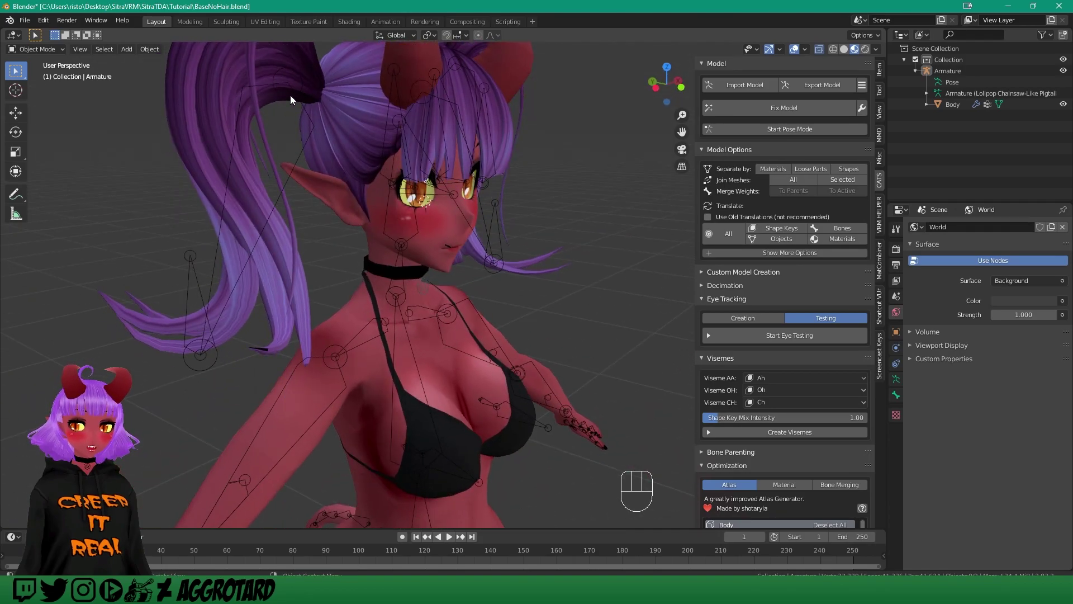
# Switch the joined armature to Edit Mode and select the large pigtail bone NewBone1 from the back of the head.
pyautogui.click(947, 72)
pyautogui.moveTo(576, 196); pyautogui.dragTo(511, 184, button='middle')
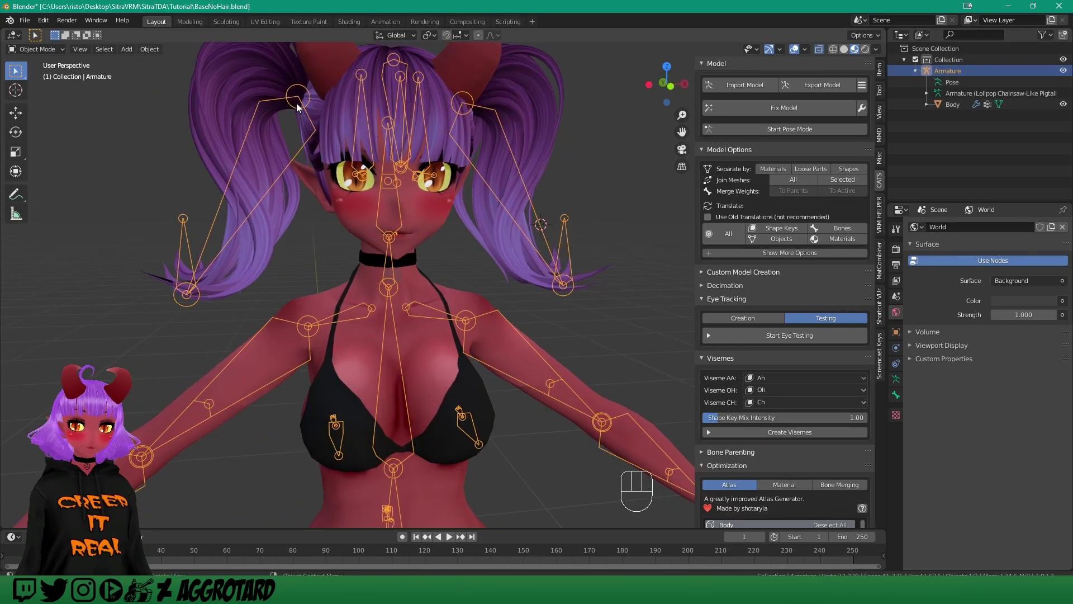
pyautogui.click(46, 49)
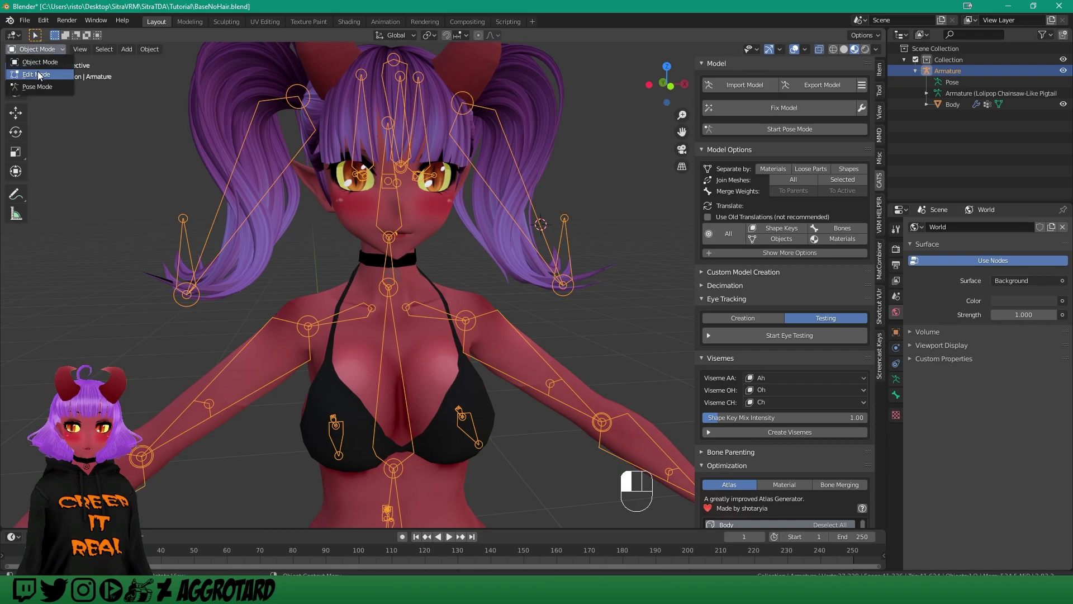
pyautogui.click(36, 73)
pyautogui.moveTo(494, 235); pyautogui.dragTo(420, 240, button='middle')
pyautogui.keyDown('shift'); pyautogui.moveTo(363, 128); pyautogui.dragTo(382, 220, button='middle'); pyautogui.keyUp('shift')
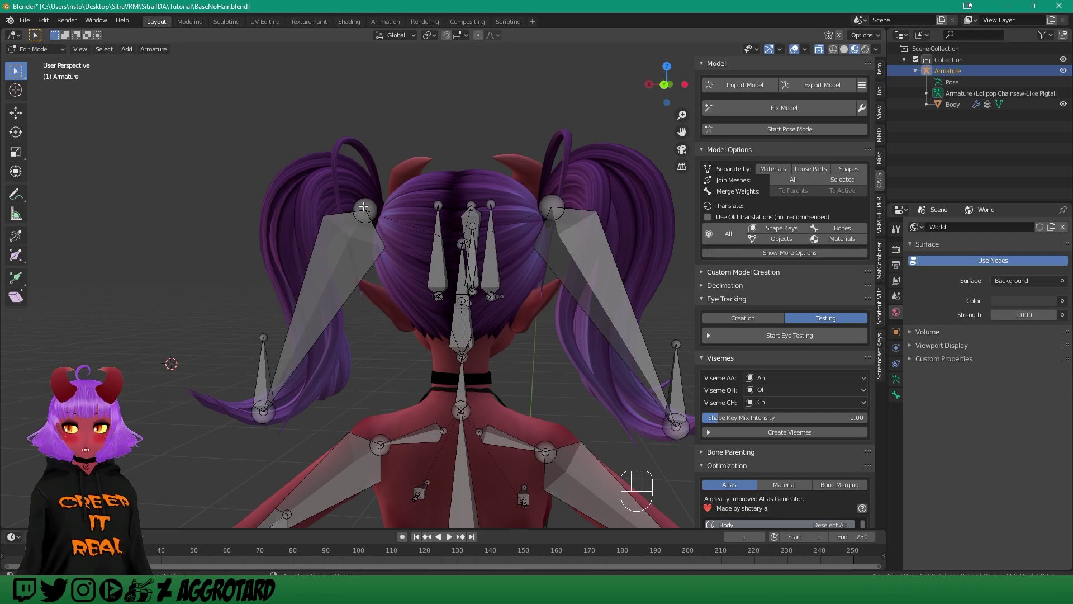
pyautogui.click(546, 228)
pyautogui.scroll(-2, 546, 229)
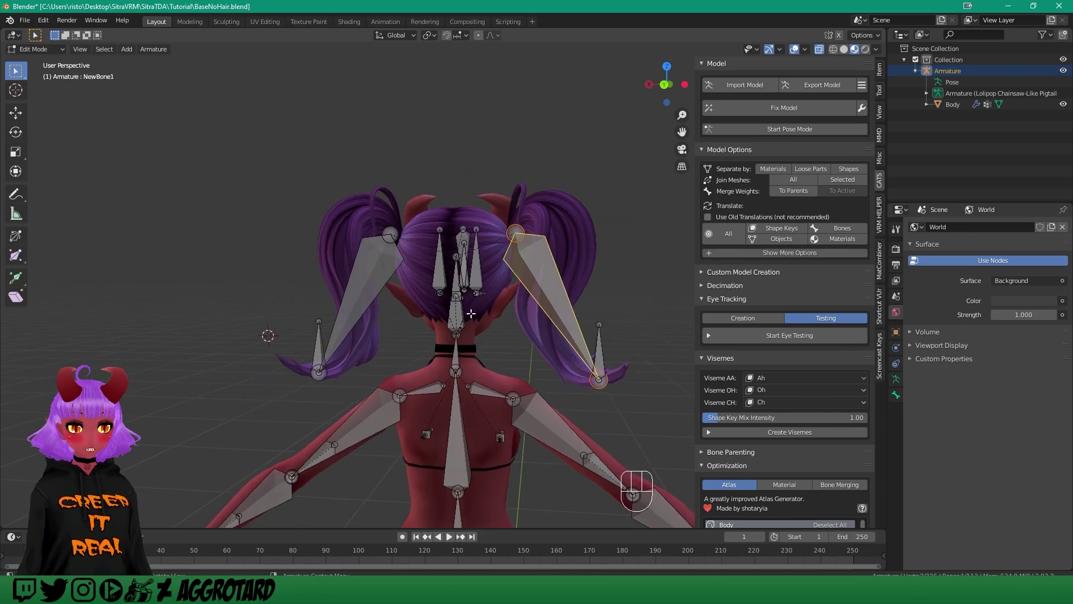
pyautogui.keyDown('shift'); pyautogui.moveTo(546, 229); pyautogui.dragTo(524, 166, button='middle'); pyautogui.keyUp('shift')
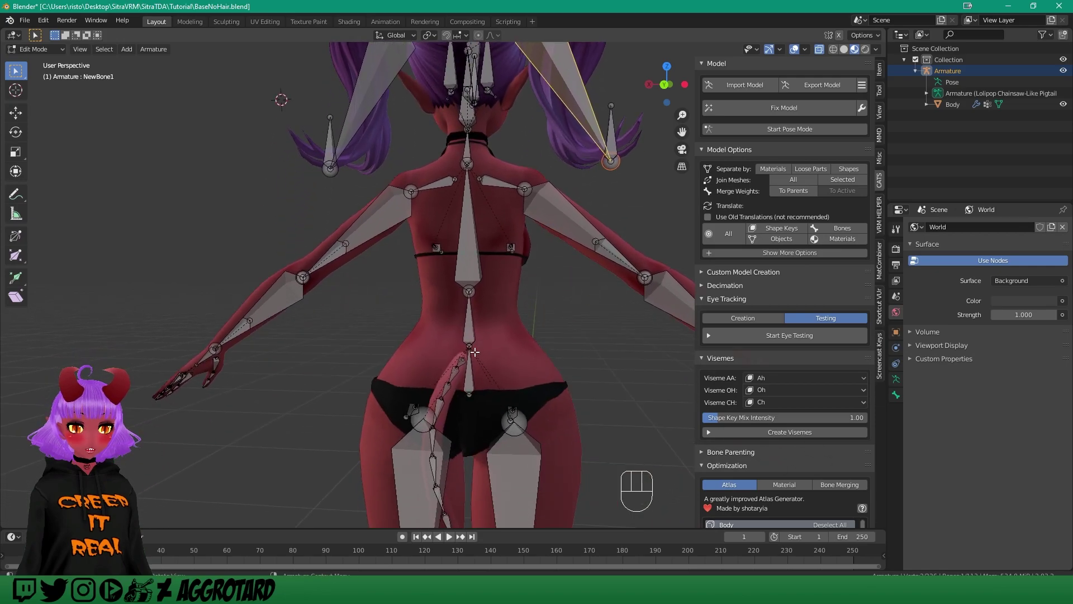
pyautogui.keyDown('shift'); pyautogui.moveTo(508, 240); pyautogui.dragTo(470, 438, button='middle'); pyautogui.keyUp('shift')
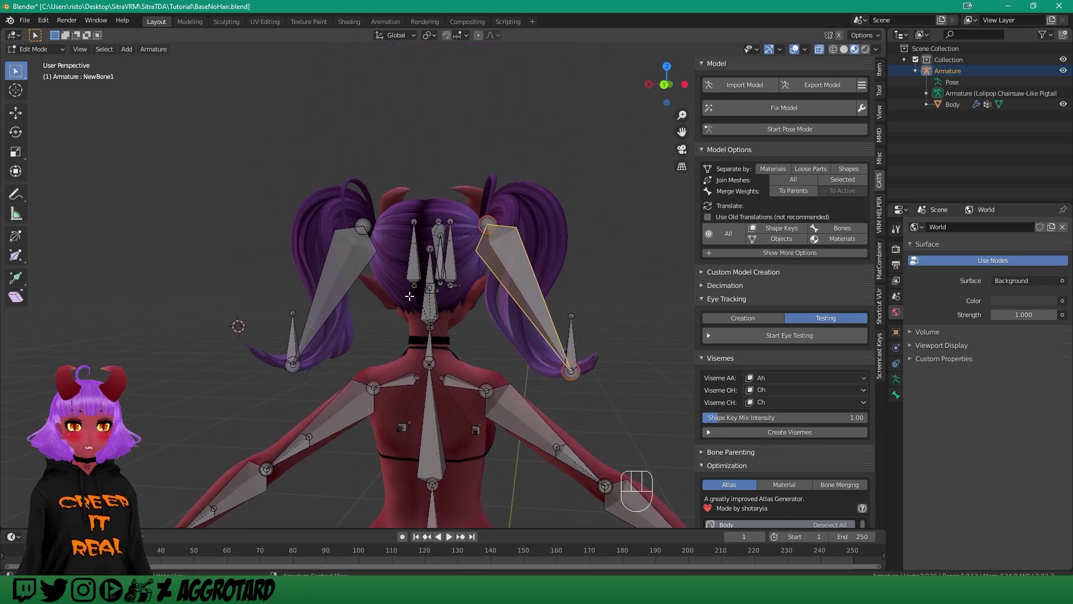
pyautogui.scroll(4, 414, 301)
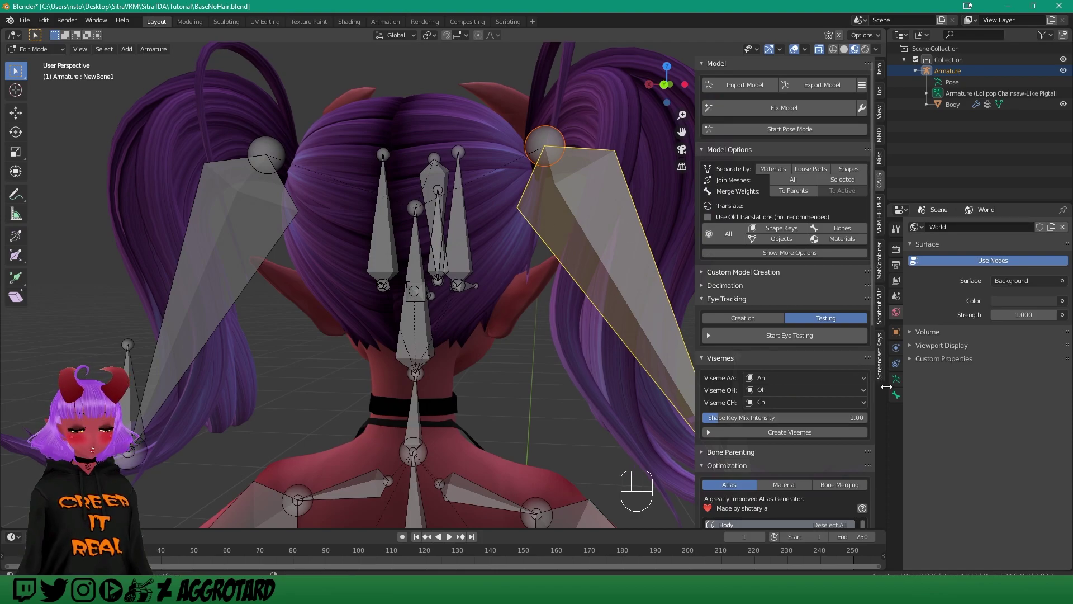
# Set the parent of the pigtail bone NewBone1 to Head in its bone relations.
pyautogui.click(896, 395)
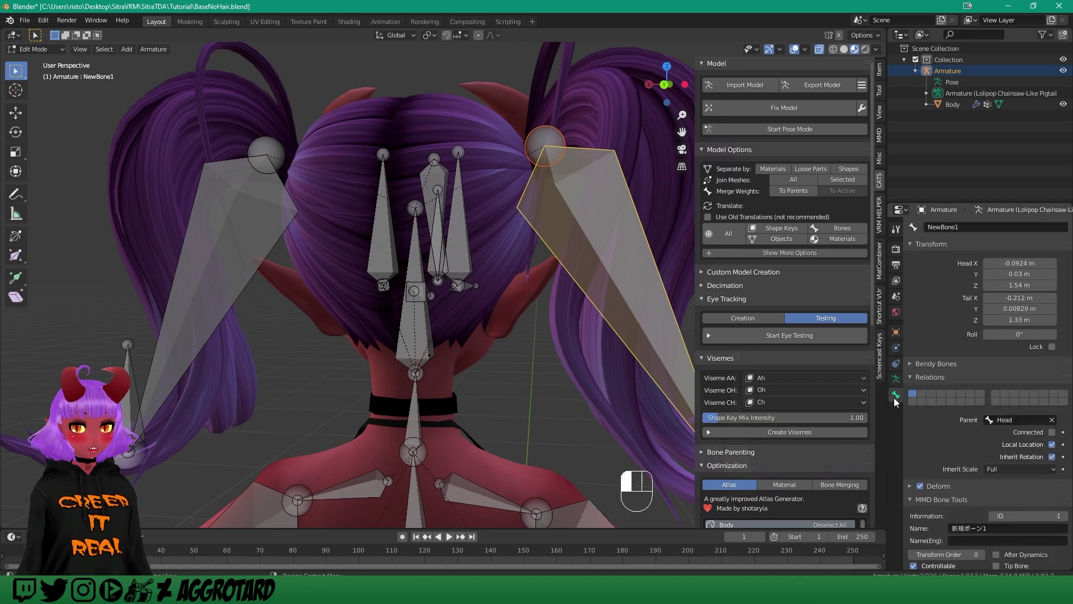
pyautogui.click(1004, 420)
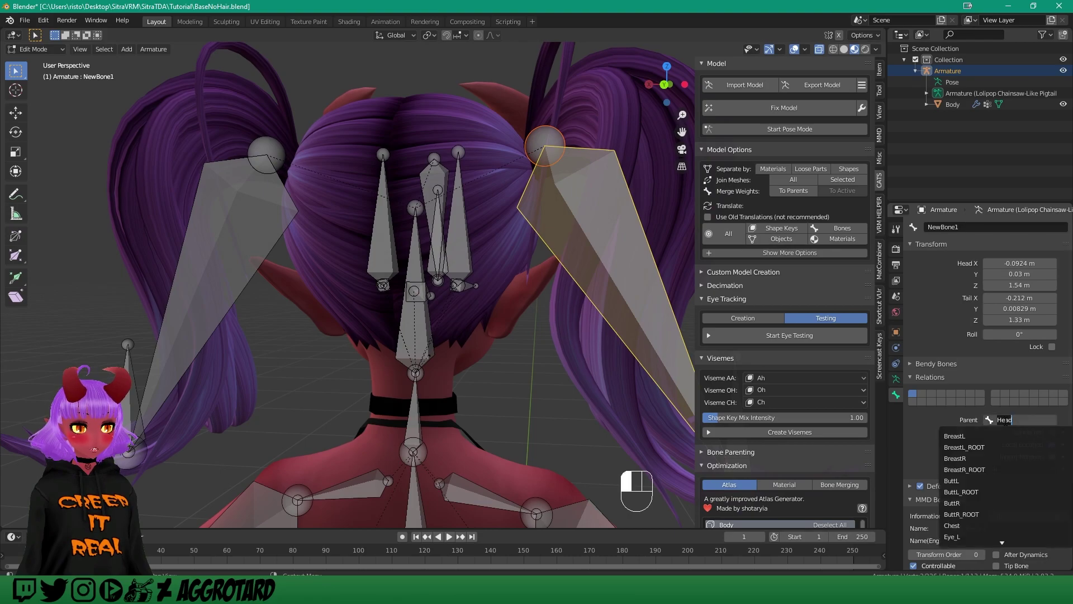
pyautogui.write('hi')
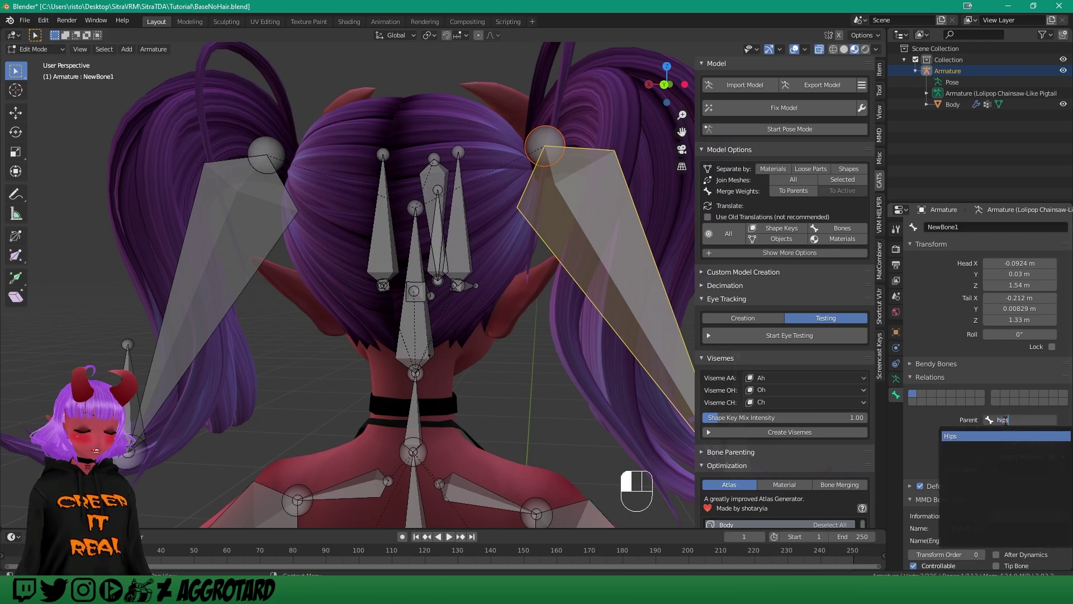
pyautogui.write('ps')
pyautogui.press('BackSpace')
pyautogui.press('BackSpace')
pyautogui.press('BackSpace')
pyautogui.press('BackSpace')
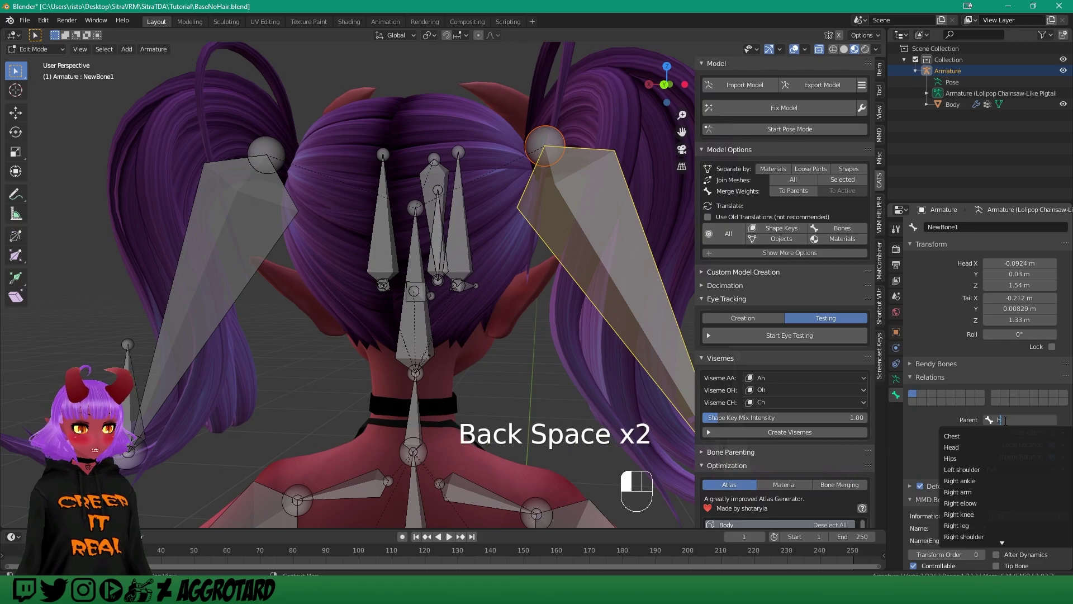
pyautogui.write('head')
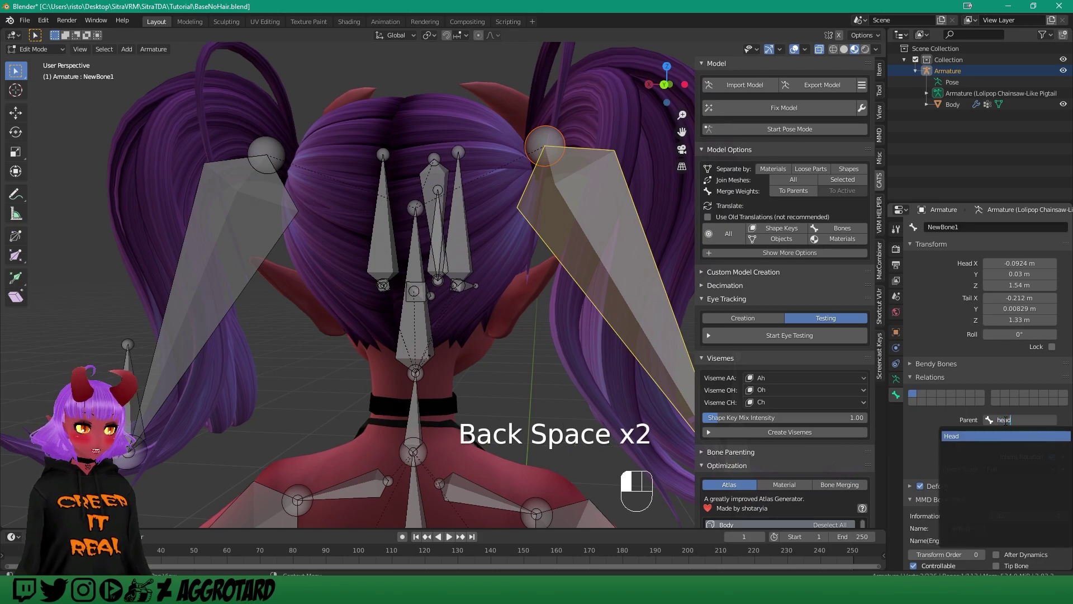
pyautogui.press('Return')
pyautogui.moveTo(526, 181)
pyautogui.mouseDown(button='middle')
pyautogui.moveTo(476, 181)
pyautogui.moveTo(522, 181)
pyautogui.mouseUp(button='middle')
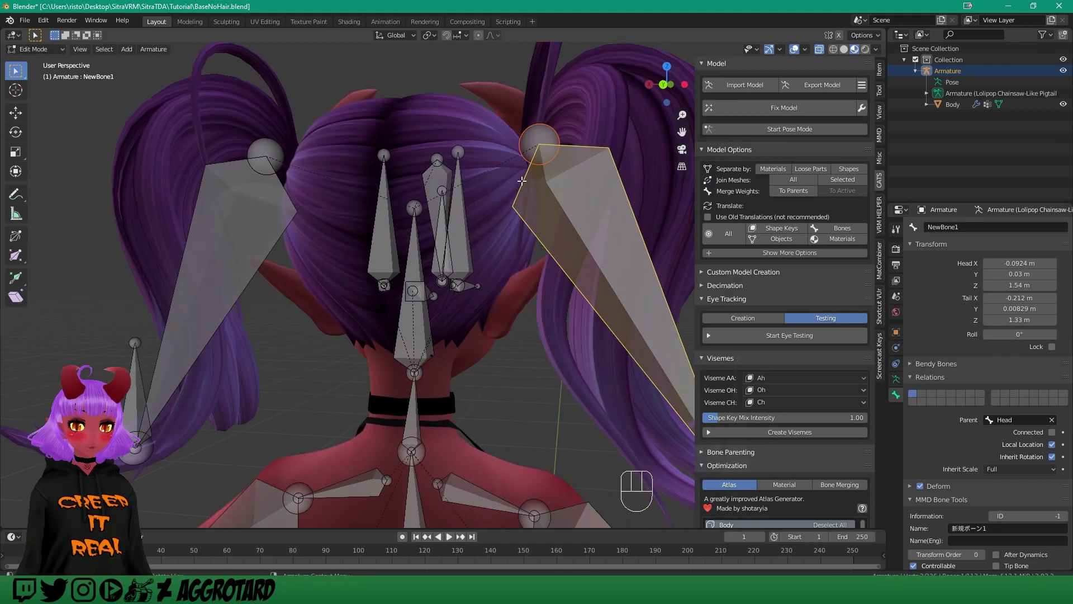
# Check the assigned parent of the other large pigtail bone and of the bangs bone NewBone3.
pyautogui.click(267, 213)
pyautogui.moveTo(354, 214); pyautogui.dragTo(462, 180, button='middle')
pyautogui.click(511, 179)
pyautogui.moveTo(587, 173); pyautogui.dragTo(502, 181, button='middle')
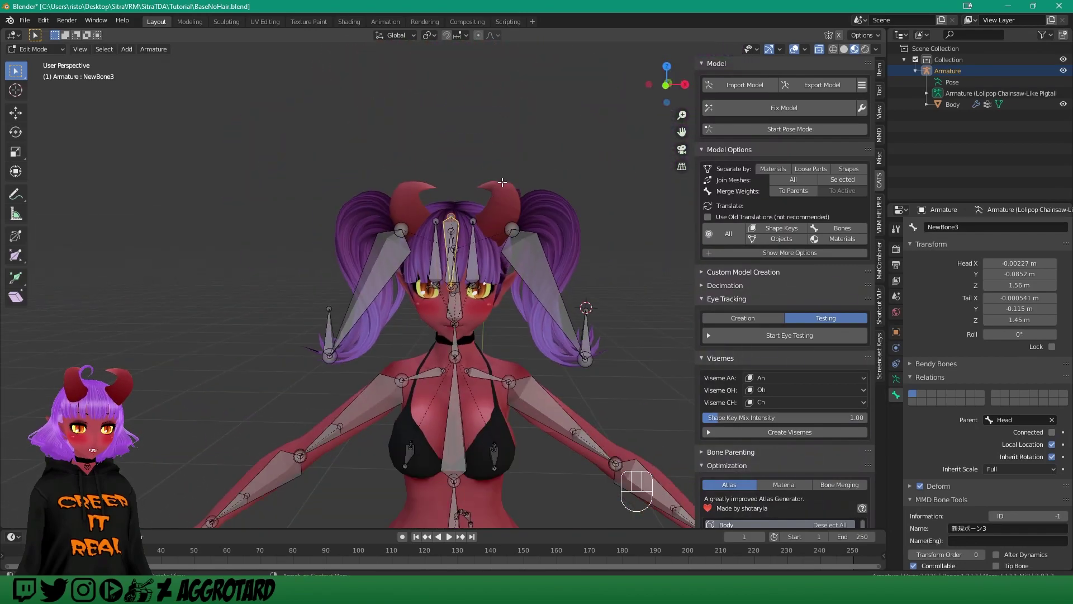
# Test the hair attachment in Pose Mode by rotating the Neck bone about the global Z axis, and undo the rotation.
pyautogui.click(47, 50)
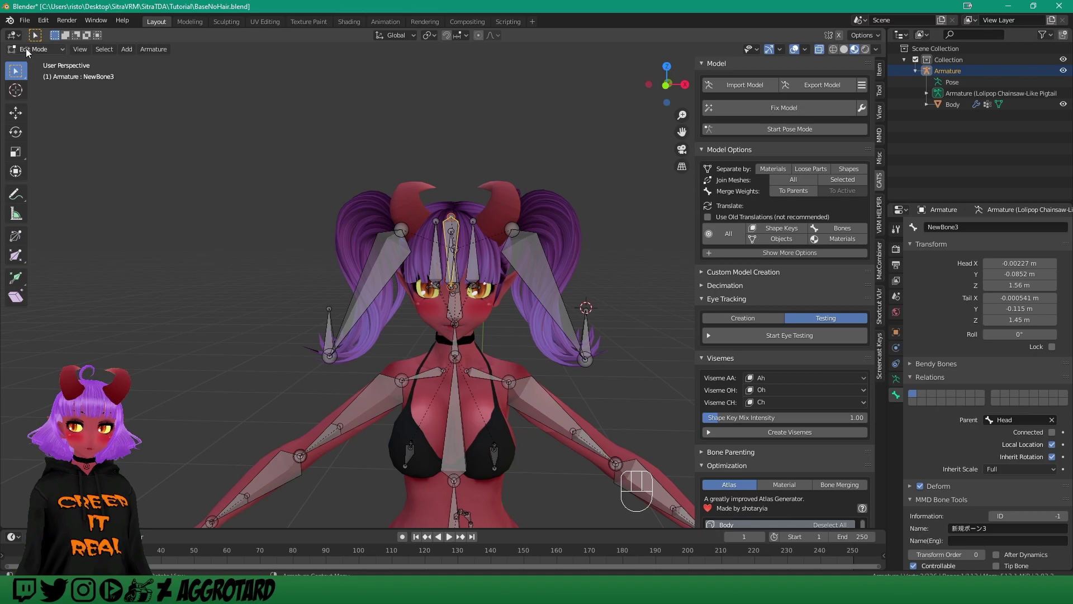
pyautogui.click(26, 52)
pyautogui.click(56, 85)
pyautogui.click(482, 335)
pyautogui.click(456, 347)
pyautogui.press('r')
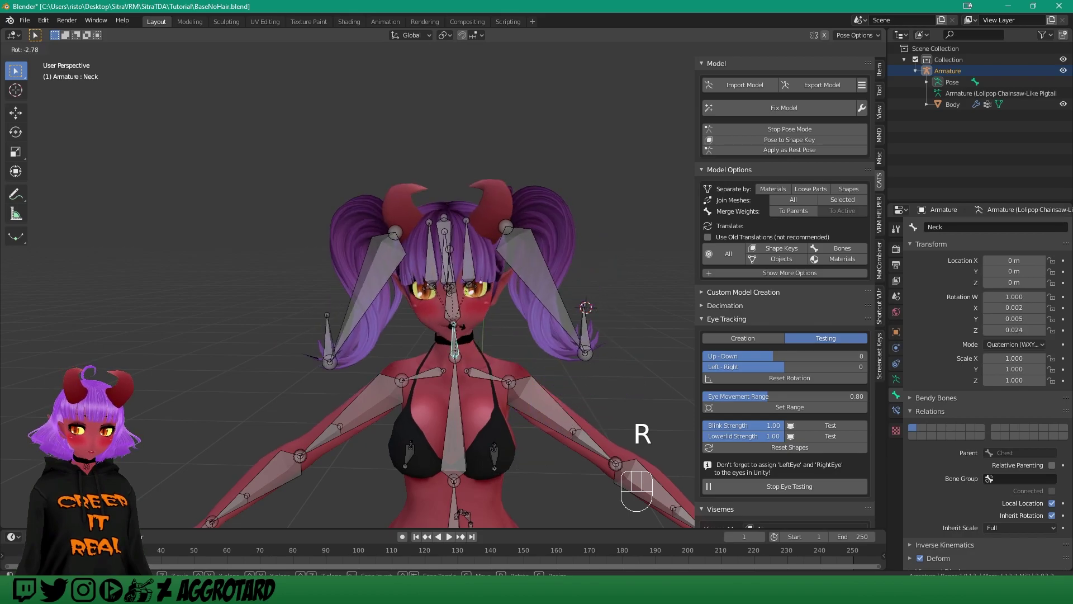
pyautogui.press('z')
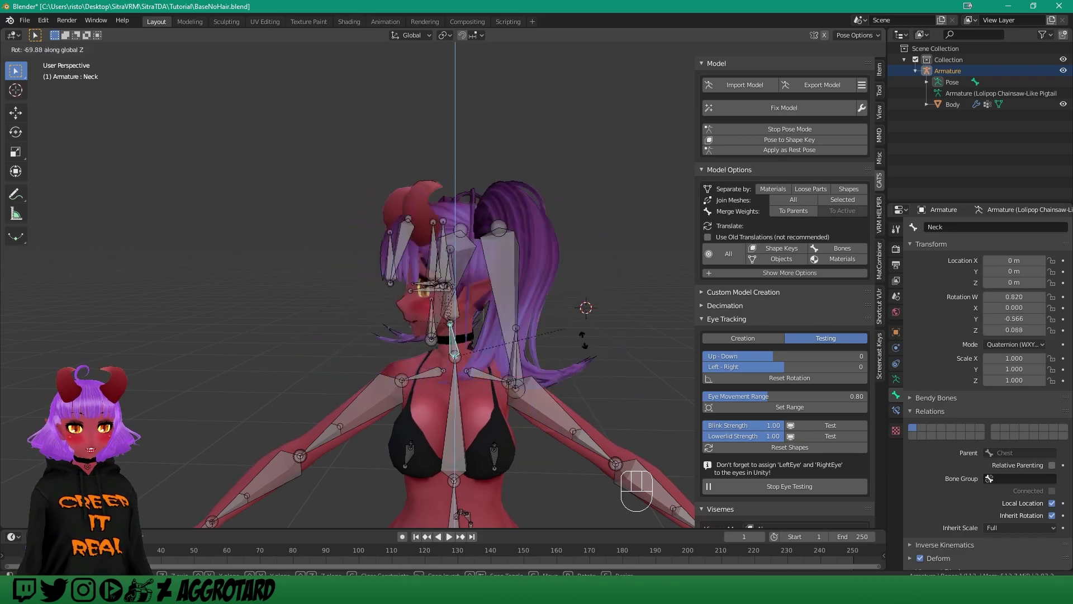
pyautogui.click(504, 293)
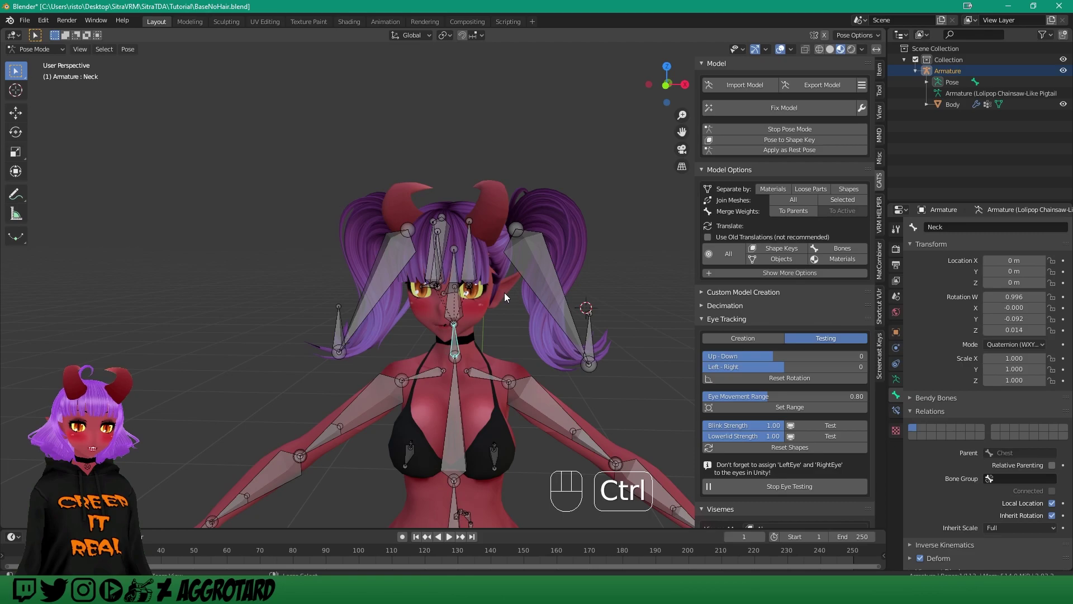
pyautogui.hotkey('ctrl', 'z')
# Hide the Armature's bones, collapse its outliner entry, and examine the whole model with its pigtails.
pyautogui.scroll(-1, 577, 305)
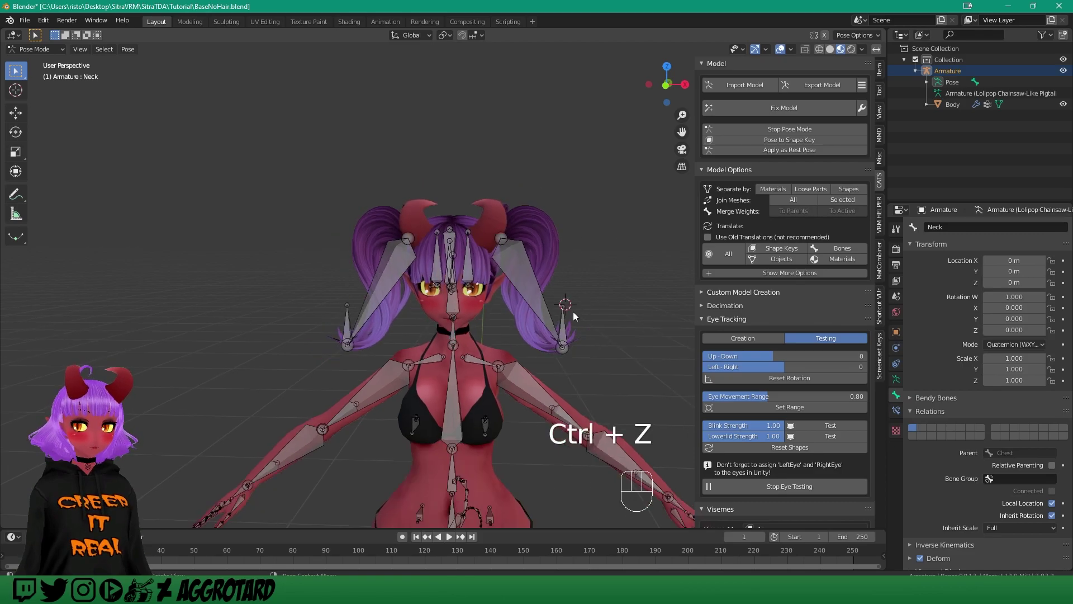
pyautogui.keyDown('shift'); pyautogui.moveTo(563, 336); pyautogui.dragTo(508, 247, button='middle'); pyautogui.keyUp('shift')
pyautogui.click(1063, 71)
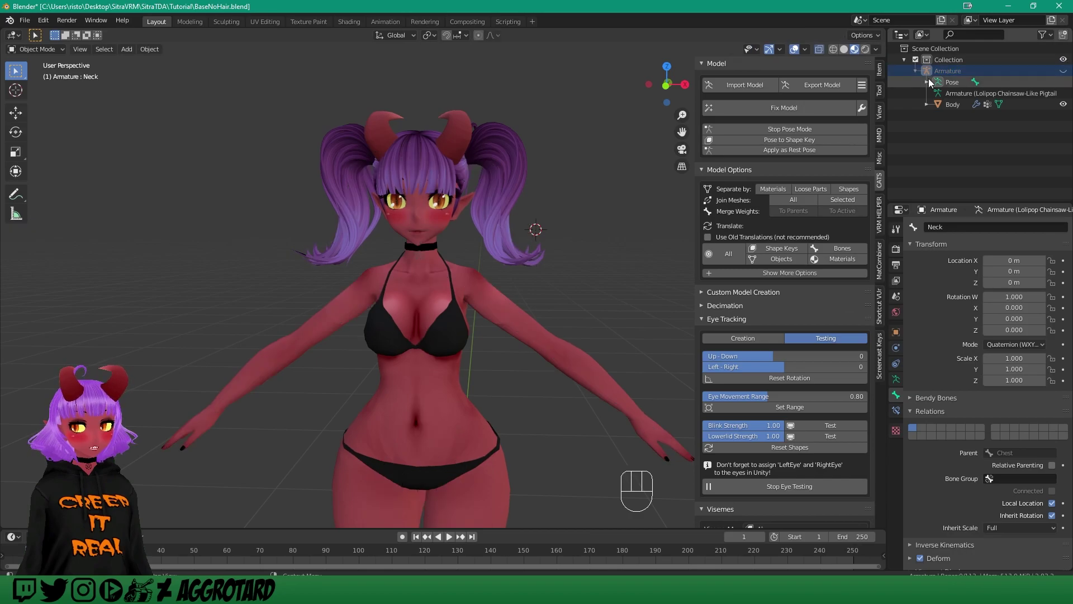
pyautogui.click(915, 71)
pyautogui.moveTo(588, 114); pyautogui.dragTo(592, 122, button='middle')
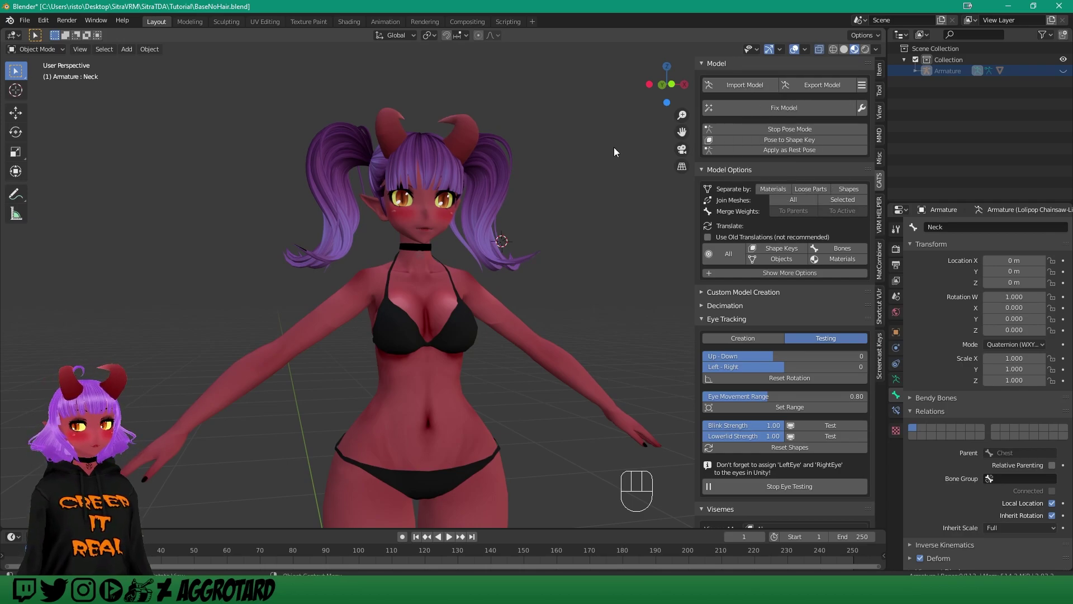
pyautogui.scroll(-1, 638, 137)
pyautogui.moveTo(565, 159); pyautogui.dragTo(561, 166, button='middle')
# Import the costume model SitraJulietCostume.fbx from the Juliet Starling (Default) folder.
pyautogui.click(750, 85)
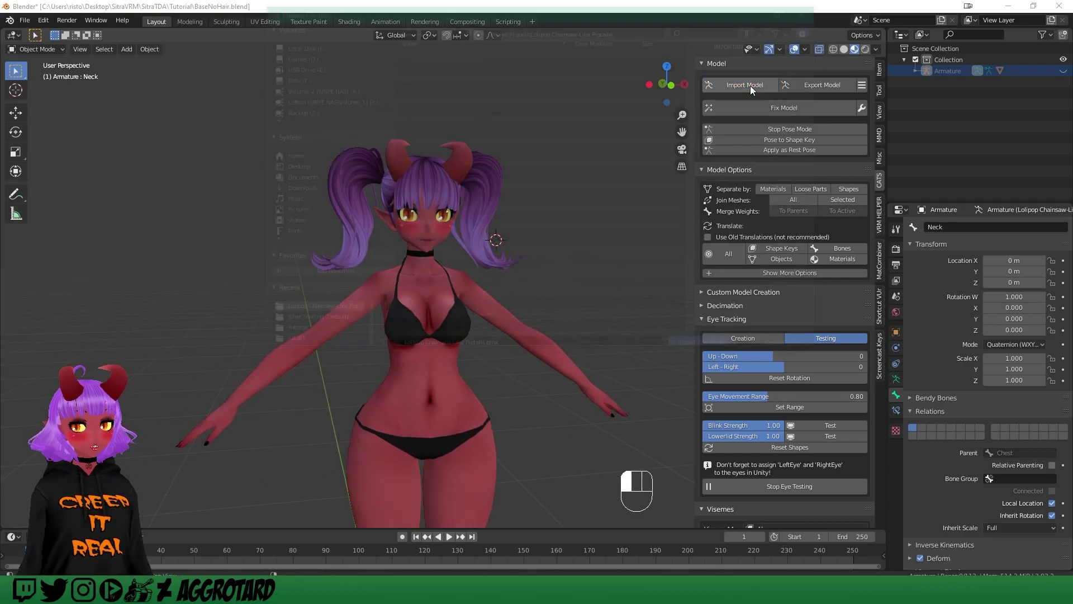
pyautogui.click(313, 323)
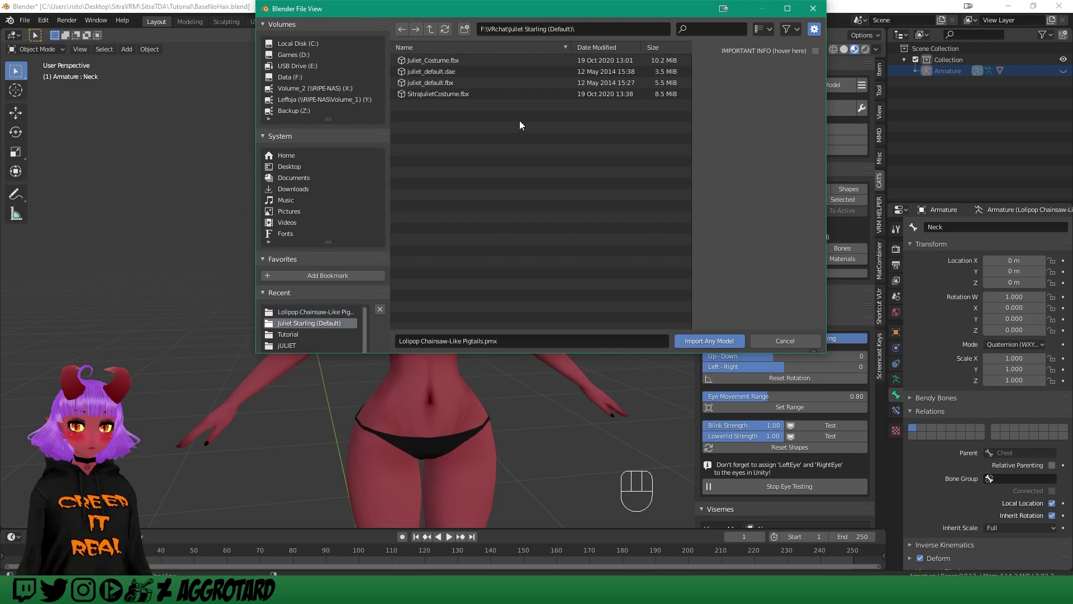
pyautogui.doubleClick(442, 94)
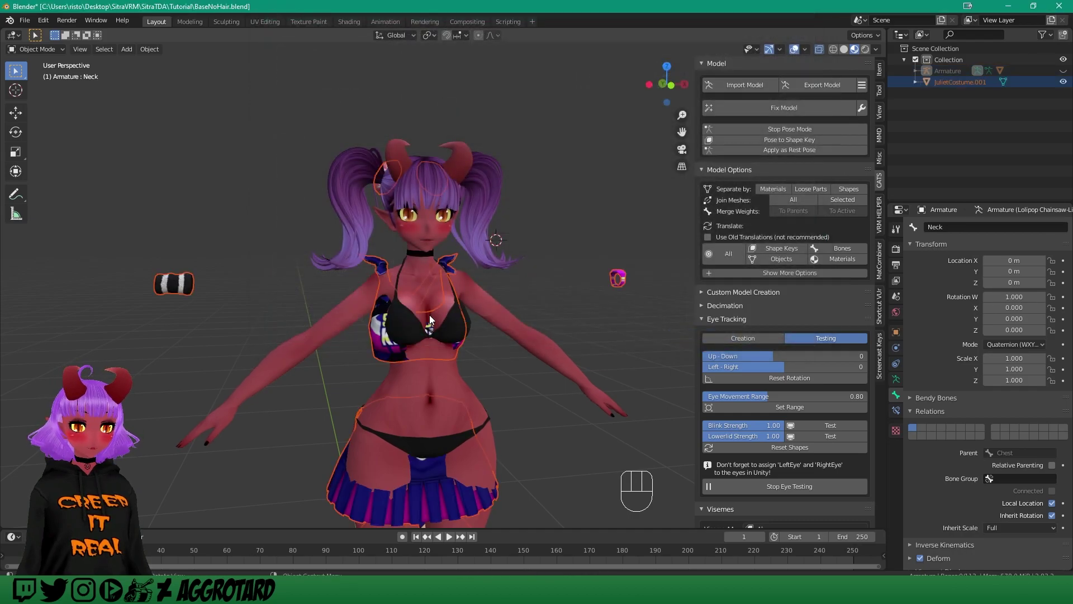
# End the armature's pose mode and move the imported costume about 0.88 m along negative X, beside the body.
pyautogui.click(774, 109)
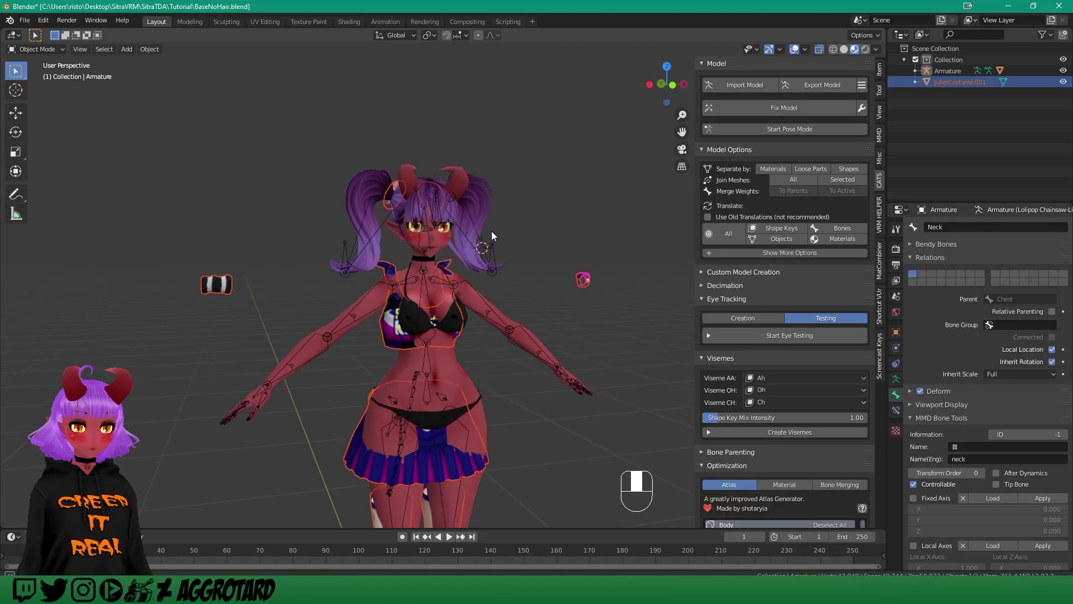
pyautogui.moveTo(521, 231); pyautogui.dragTo(546, 213, button='middle')
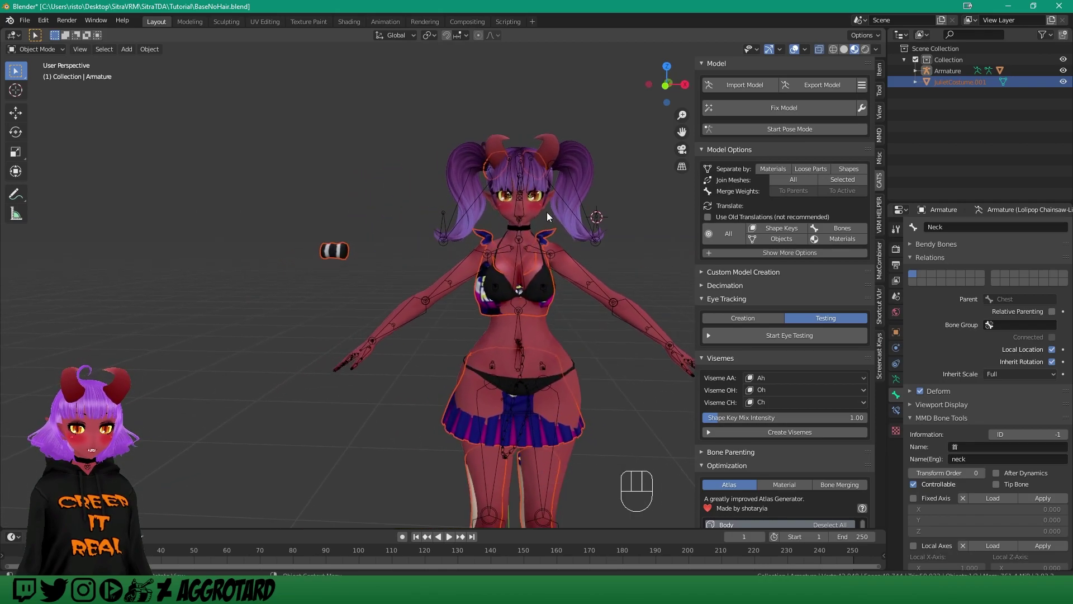
pyautogui.press('g')
pyautogui.press('x')
pyautogui.click(265, 197)
# Set the Blend Mode of the costume's material to Opaque.
pyautogui.keyDown('shift'); pyautogui.moveTo(354, 210); pyautogui.dragTo(486, 176, button='middle'); pyautogui.keyUp('shift')
pyautogui.moveTo(386, 229); pyautogui.dragTo(389, 233, button='middle')
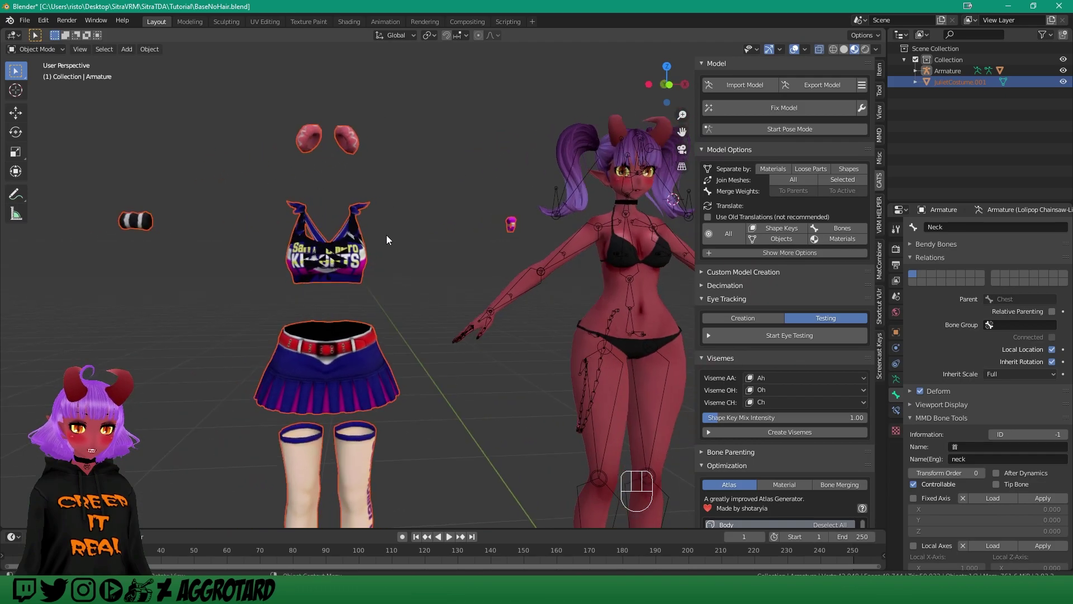
pyautogui.click(349, 263)
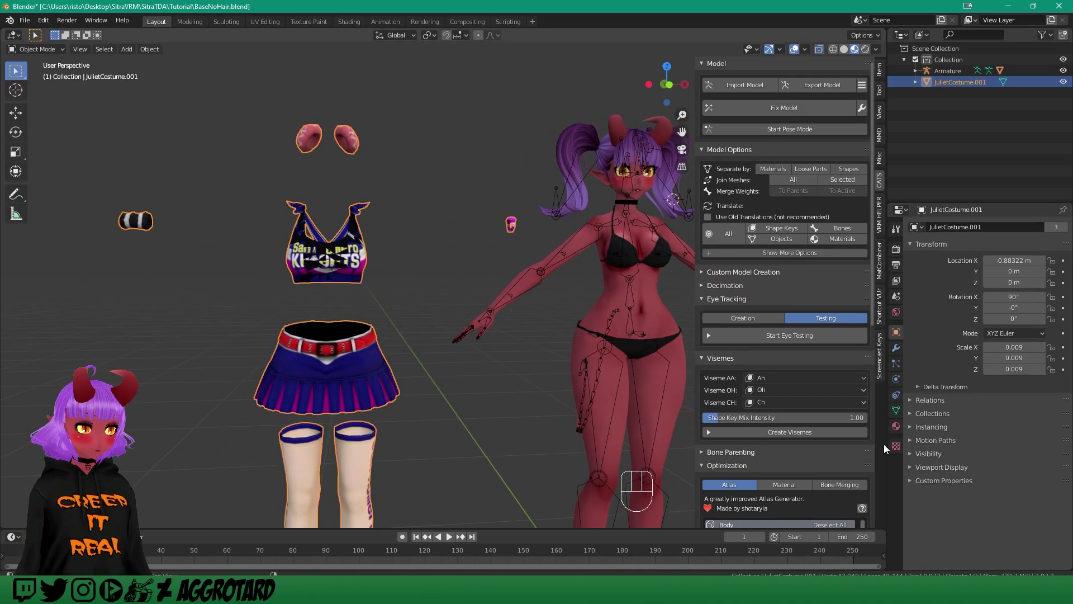
pyautogui.click(896, 426)
pyautogui.scroll(-3, 1043, 478)
pyautogui.scroll(-5, 1049, 488)
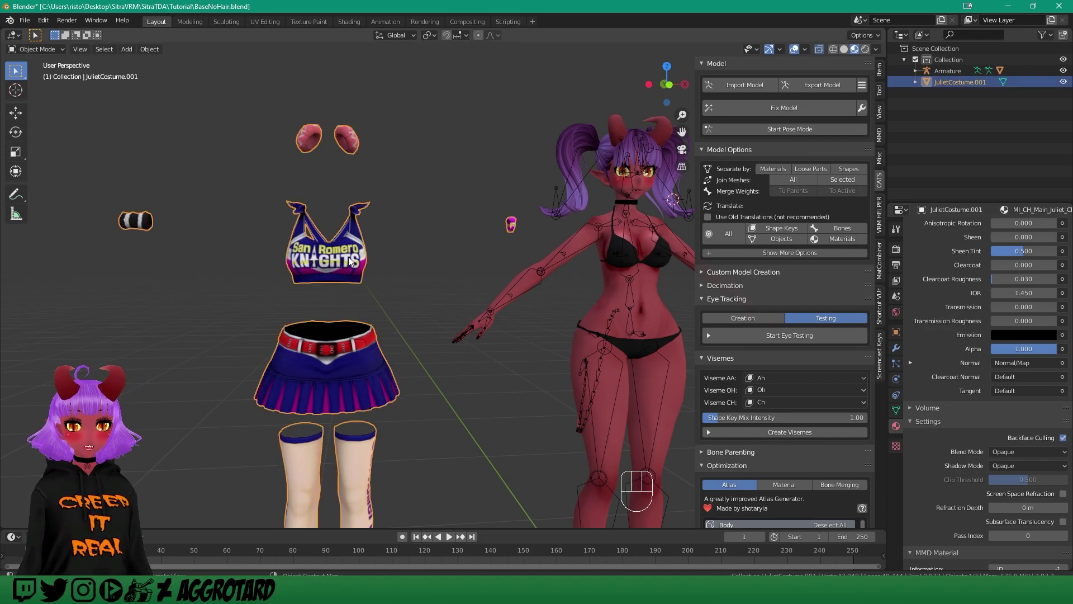
# Try moving the whole costume mesh freely as one piece, and undo the move.
pyautogui.press('g')
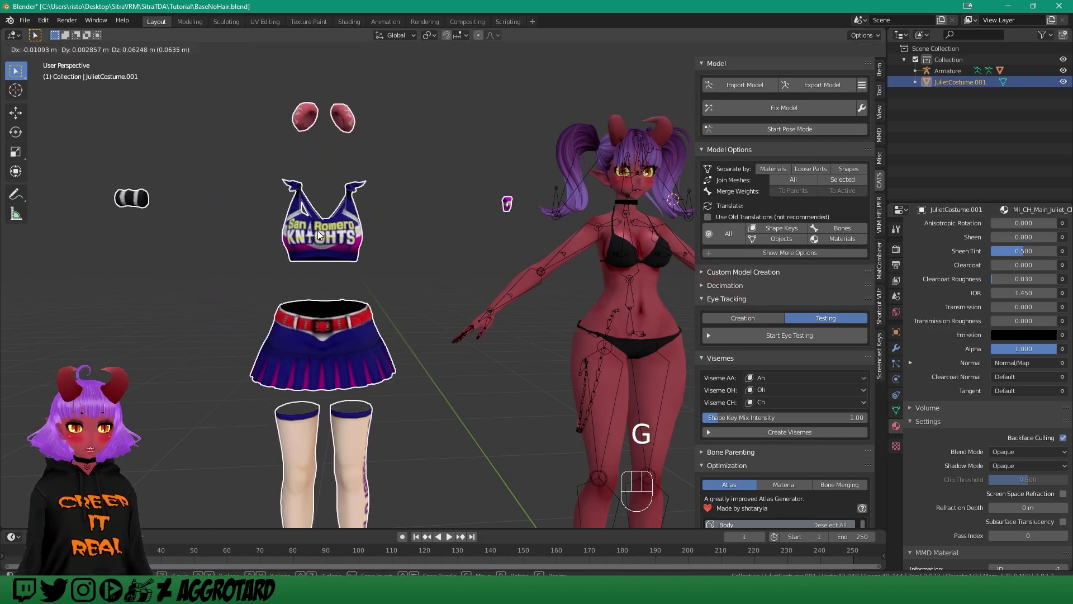
pyautogui.click(317, 230)
pyautogui.hotkey('ctrl', 'z')
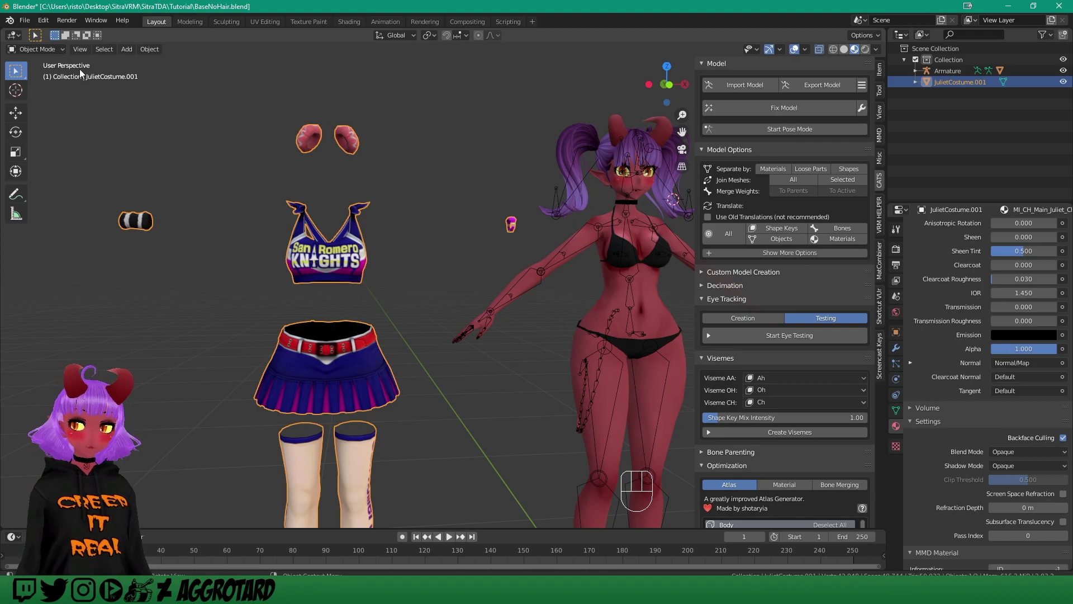
# Switch the costume mesh to Edit Mode and choose the Select Circle tool.
pyautogui.click(50, 49)
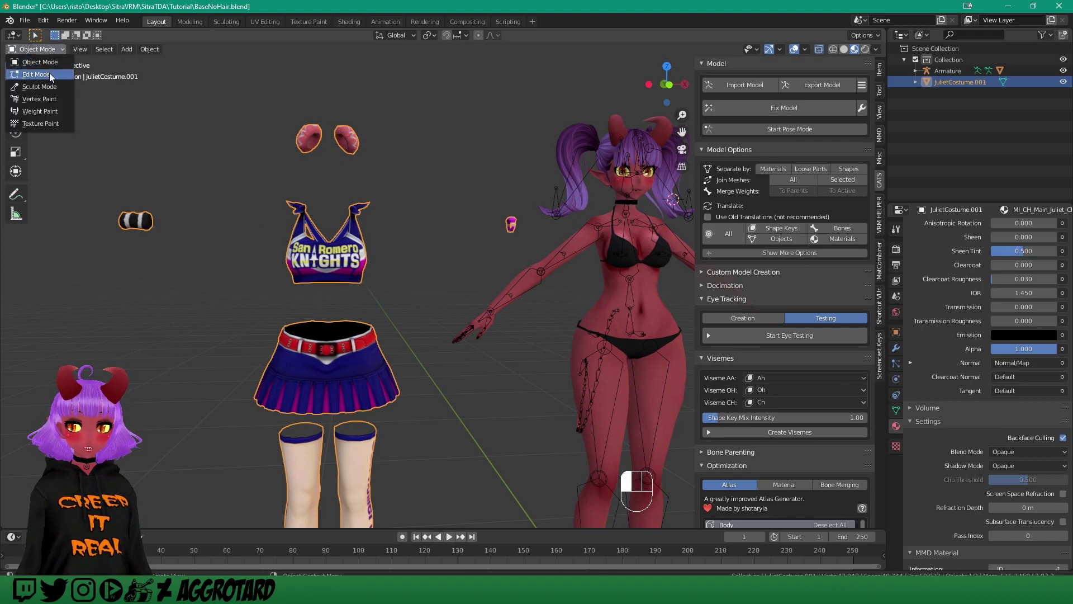
pyautogui.click(49, 73)
pyautogui.click(396, 165)
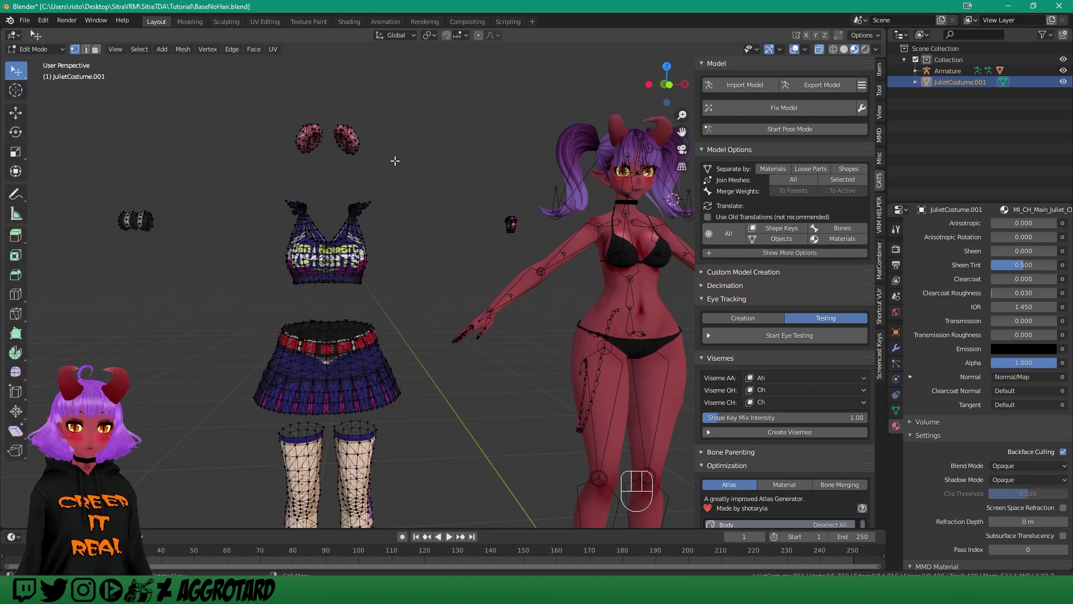
pyautogui.click(17, 72)
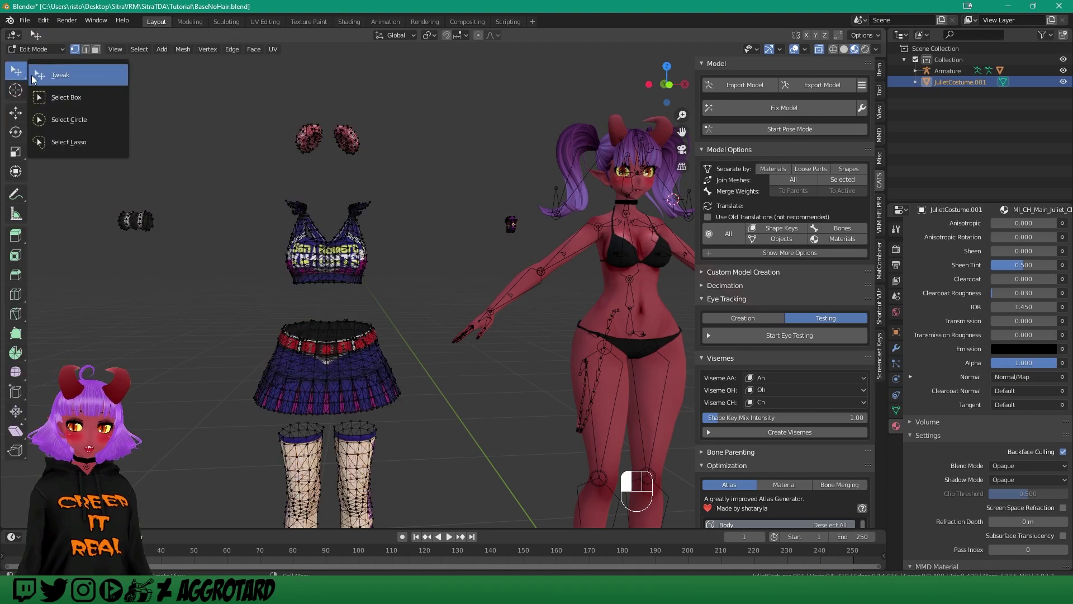
pyautogui.click(72, 120)
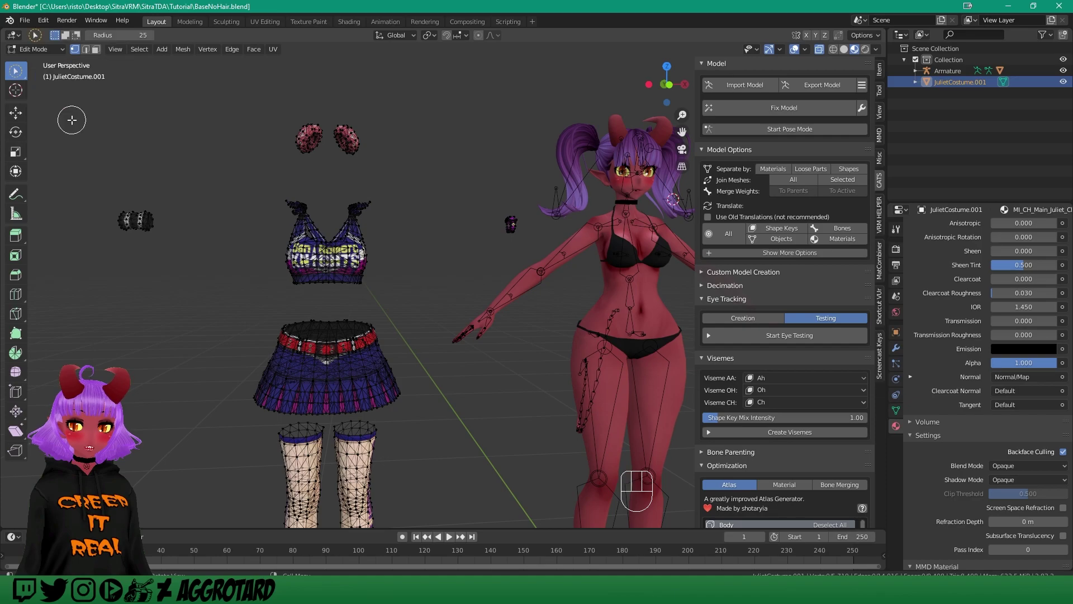
# Try circle-selecting the crop top's vertices with X-ray on, and clear the selection.
pyautogui.click(820, 49)
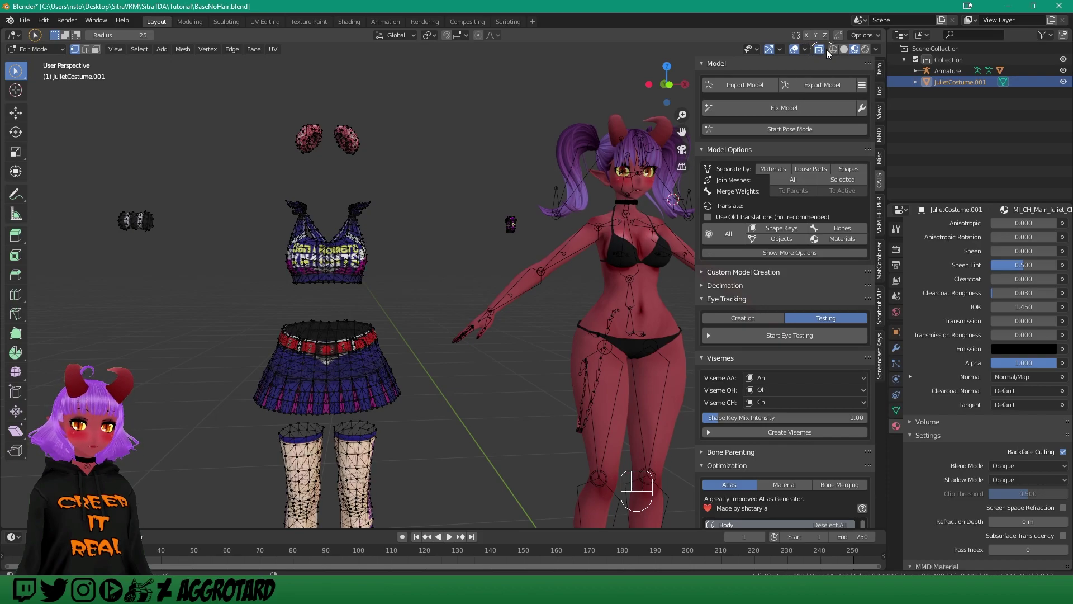
pyautogui.scroll(1, 391, 242)
pyautogui.moveTo(379, 271)
pyautogui.mouseDown()
pyautogui.moveTo(239, 270)
pyautogui.moveTo(314, 246)
pyautogui.moveTo(261, 221)
pyautogui.moveTo(249, 199)
pyautogui.moveTo(347, 190)
pyautogui.moveTo(314, 209)
pyautogui.mouseUp()
pyautogui.moveTo(364, 197); pyautogui.dragTo(314, 187, button='middle')
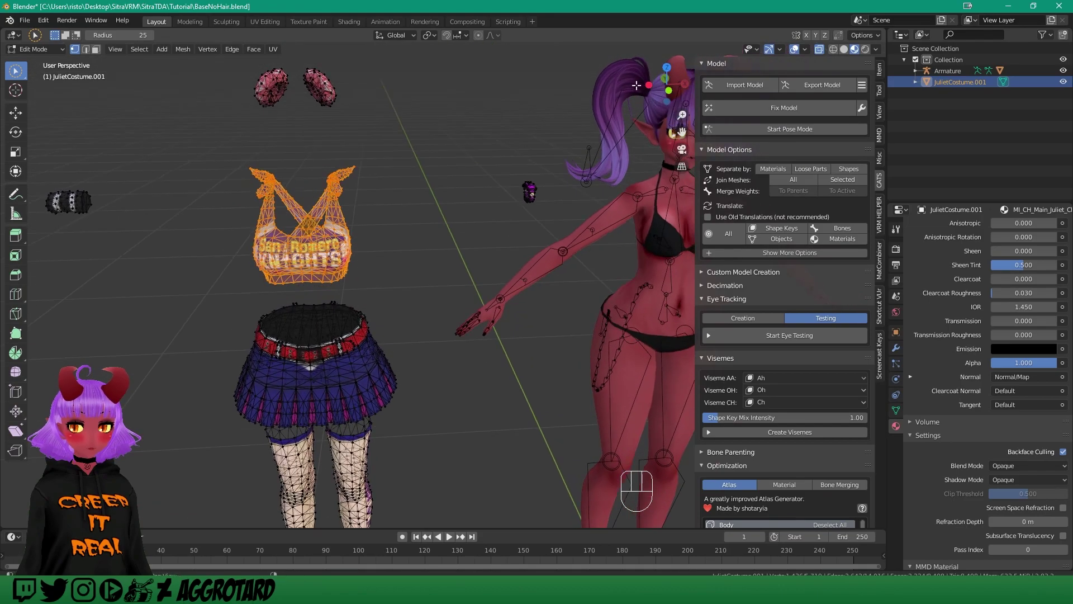
pyautogui.click(481, 117)
# Turn X-ray off and try circle-selecting the front of the crop top.
pyautogui.click(820, 49)
pyautogui.moveTo(467, 184); pyautogui.dragTo(439, 152, button='middle')
pyautogui.moveTo(424, 196)
pyautogui.mouseDown(button='middle')
pyautogui.moveTo(366, 235)
pyautogui.moveTo(397, 273)
pyautogui.moveTo(410, 213)
pyautogui.moveTo(424, 203)
pyautogui.mouseUp(button='middle')
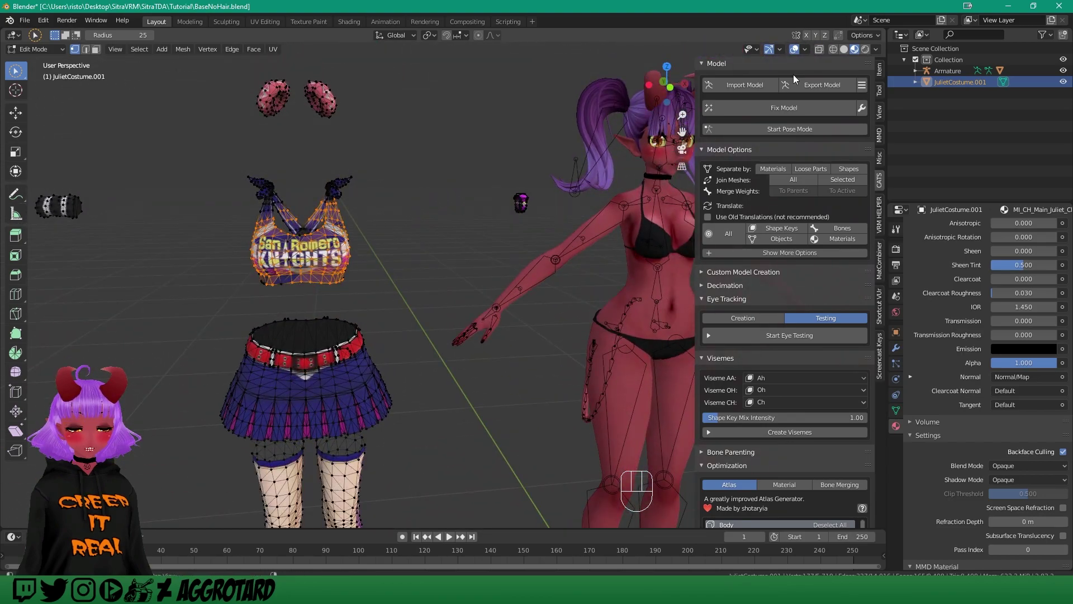
# Turn X-ray on and select all vertices of the crop top, including its straps and linked geometry.
pyautogui.click(819, 50)
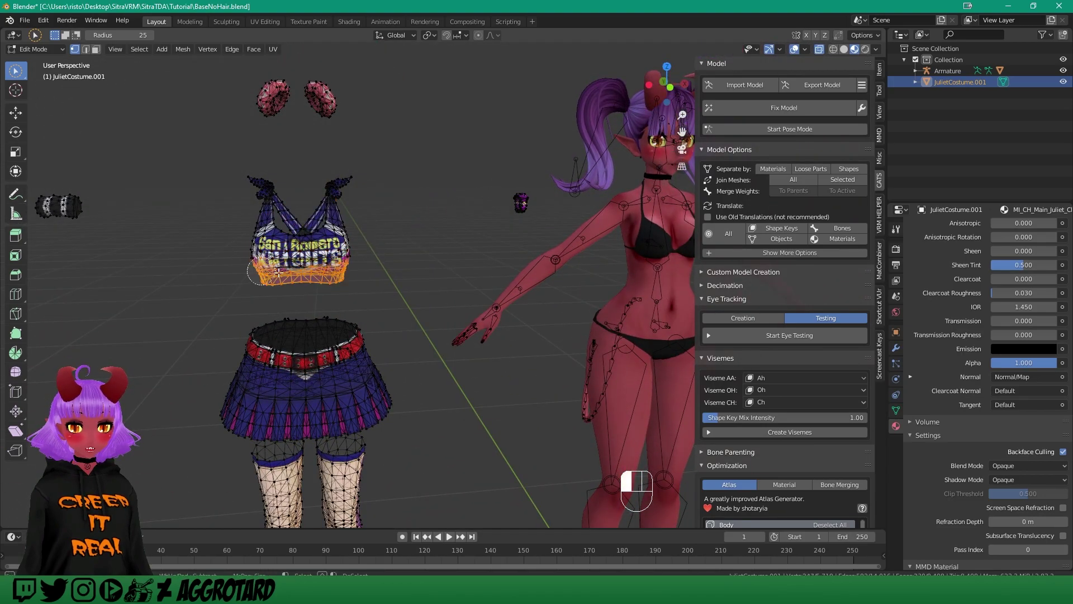
pyautogui.moveTo(259, 253)
pyautogui.mouseDown()
pyautogui.moveTo(273, 215)
pyautogui.moveTo(263, 185)
pyautogui.moveTo(306, 200)
pyautogui.mouseUp()
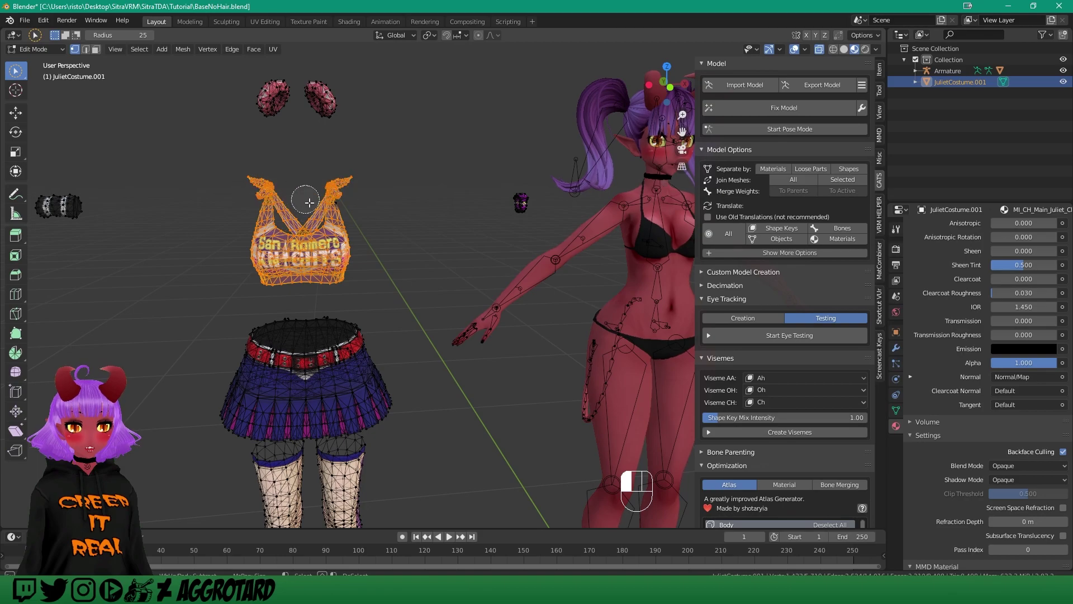
pyautogui.moveTo(292, 247); pyautogui.dragTo(400, 166, button='middle')
pyautogui.press('ctrl')
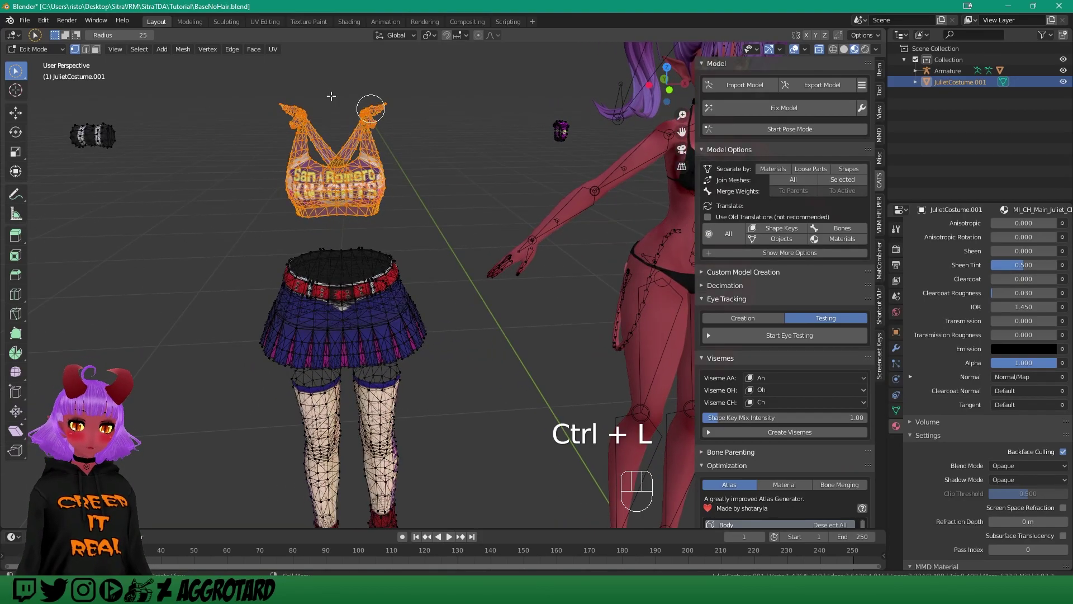
# Separate the selected crop top from the costume mesh into its own object.
pyautogui.keyDown('shift'); pyautogui.moveTo(436, 170); pyautogui.dragTo(509, 196, button='middle'); pyautogui.keyUp('shift')
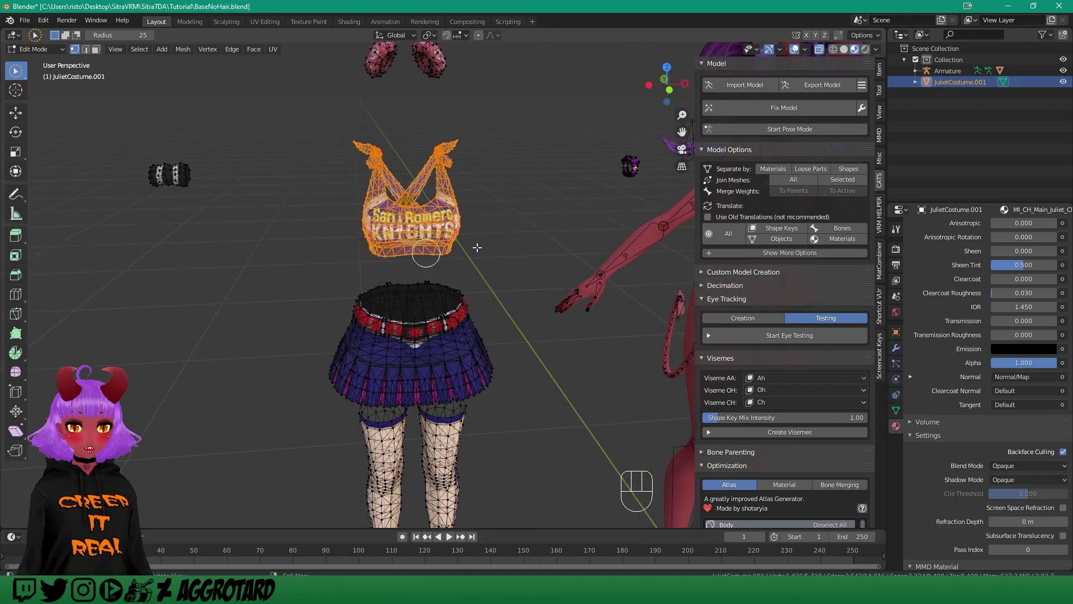
pyautogui.moveTo(505, 238); pyautogui.dragTo(503, 226, button='middle')
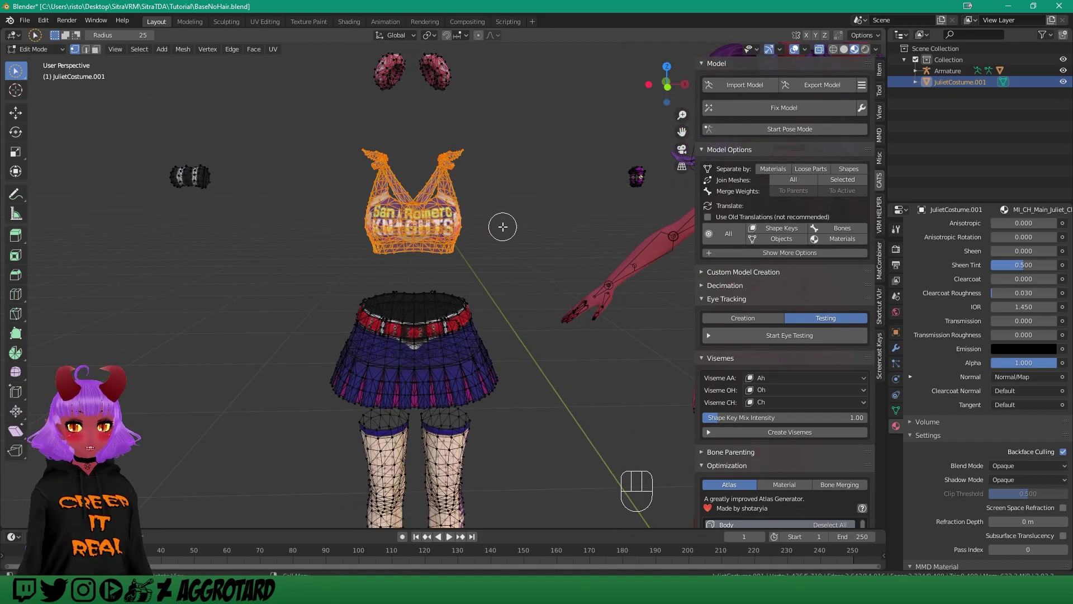
pyautogui.press('p')
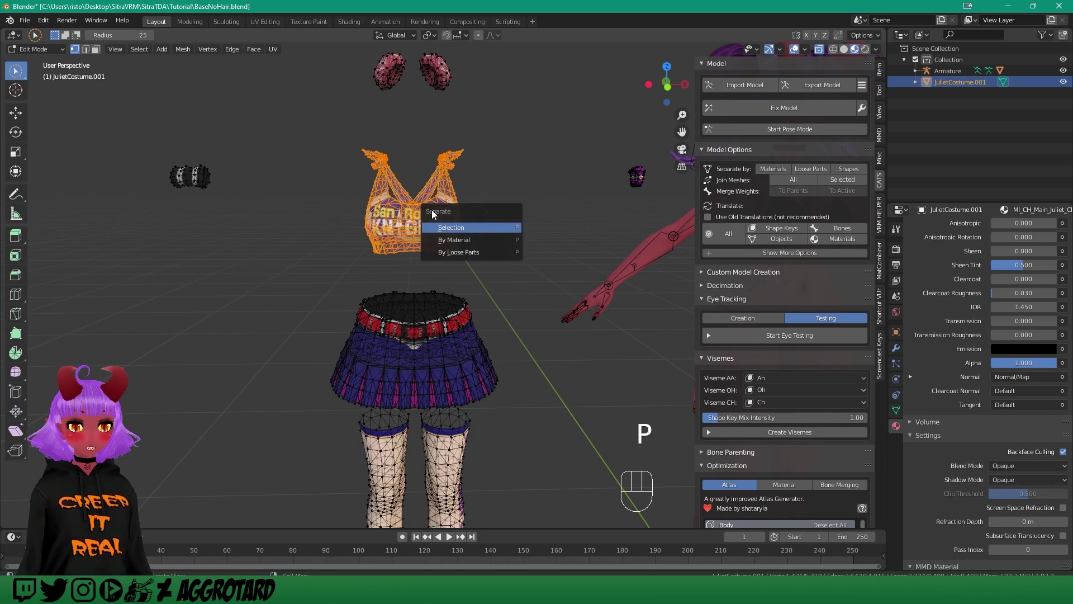
pyautogui.click(460, 232)
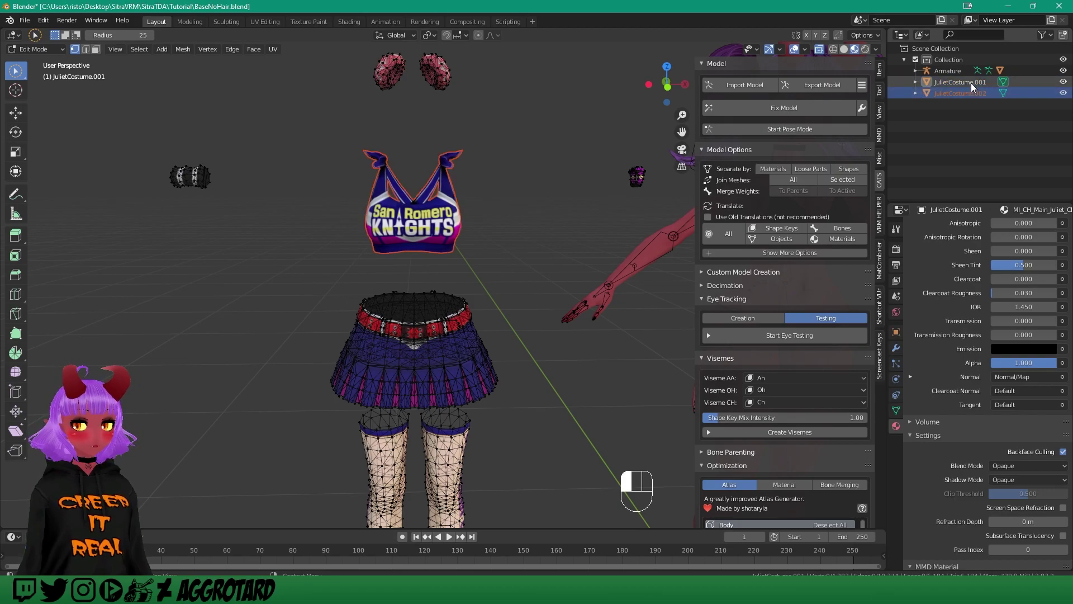
# Select JulietCostume.001 and return it to Object Mode.
pyautogui.click(971, 83)
pyautogui.click(35, 50)
pyautogui.click(40, 62)
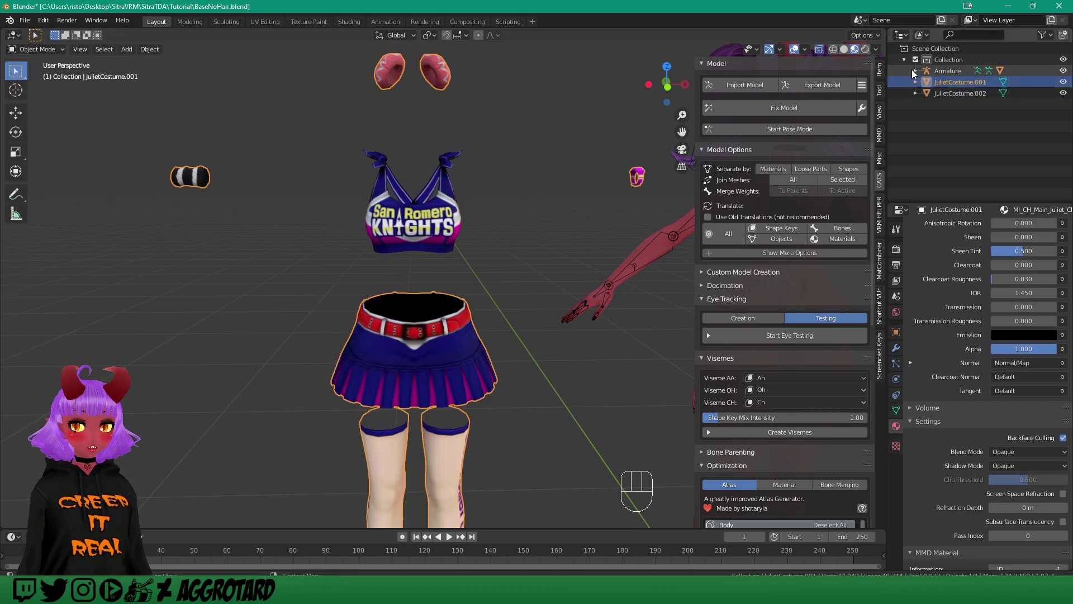
# Select the separated crop top and move it about 0.88 m along X onto the character's chest.
pyautogui.click(944, 92)
pyautogui.keyDown('shift'); pyautogui.moveTo(559, 212); pyautogui.dragTo(368, 214, button='middle'); pyautogui.keyUp('shift')
pyautogui.press('g')
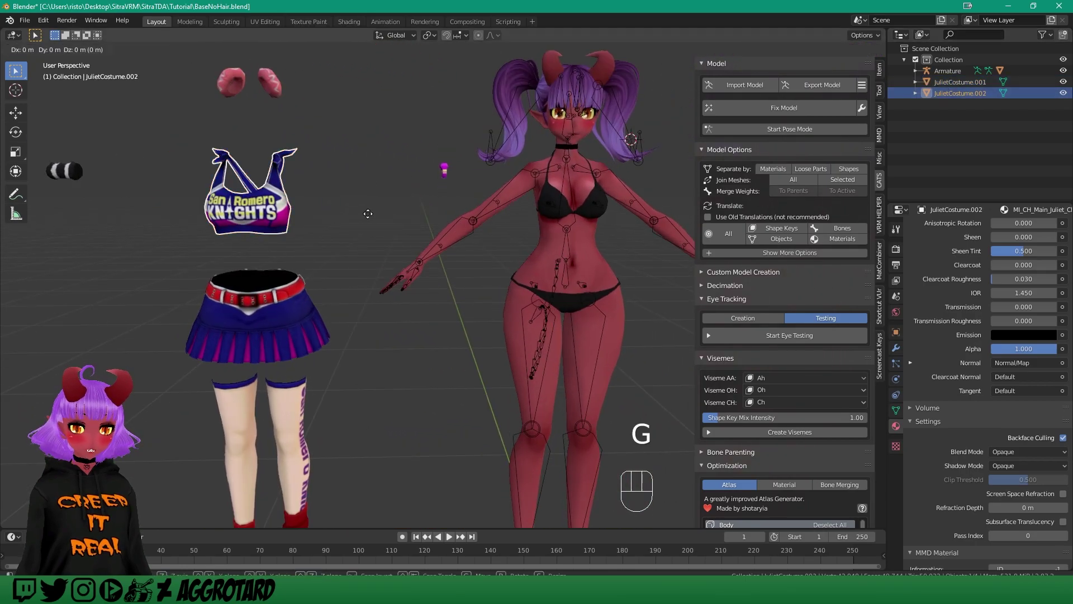
pyautogui.press('x')
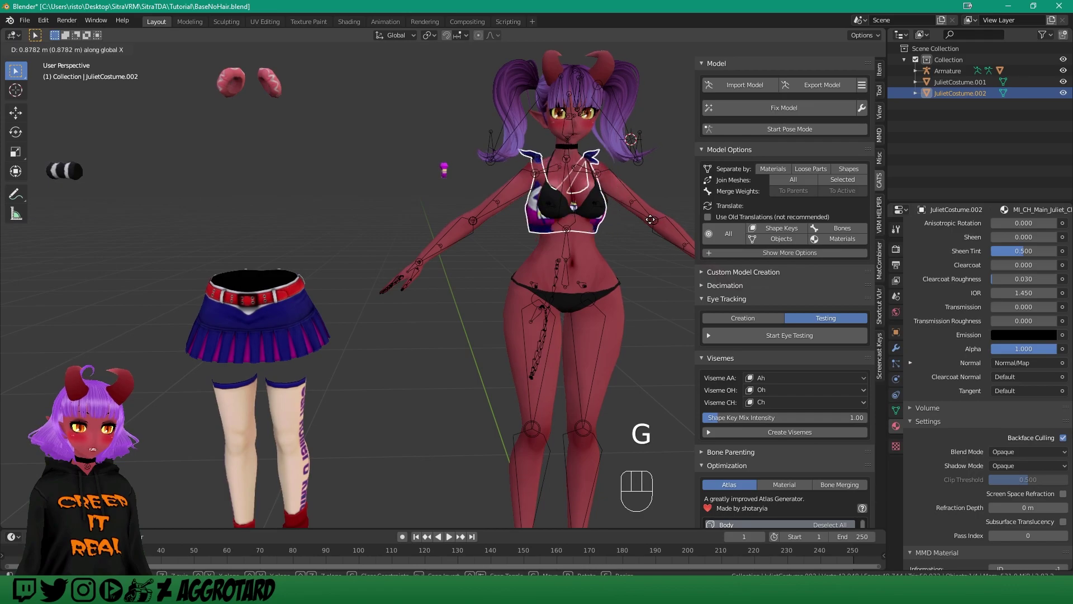
pyautogui.click(454, 221)
# Move the crop top about -0.047 m along Y against the chest and fine-tune its height along Z.
pyautogui.moveTo(454, 221); pyautogui.dragTo(594, 211, button='middle')
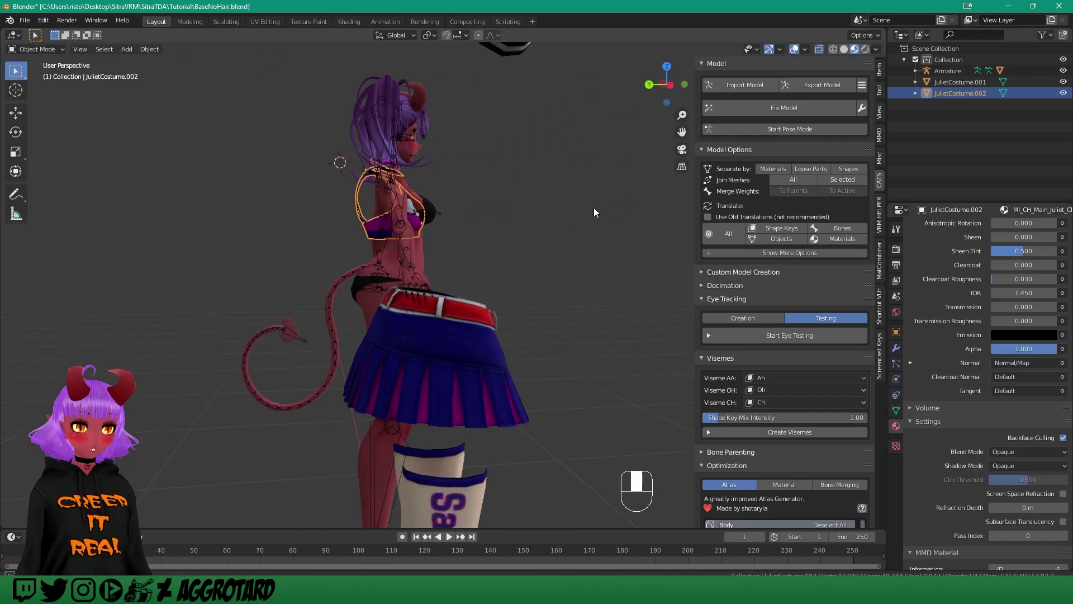
pyautogui.scroll(5, 426, 168)
pyautogui.keyDown('shift'); pyautogui.moveTo(426, 168); pyautogui.dragTo(447, 294, button='middle'); pyautogui.keyUp('shift')
pyautogui.keyDown('shift'); pyautogui.moveTo(389, 183); pyautogui.dragTo(429, 266, button='middle'); pyautogui.keyUp('shift')
pyautogui.press('g')
pyautogui.press('y')
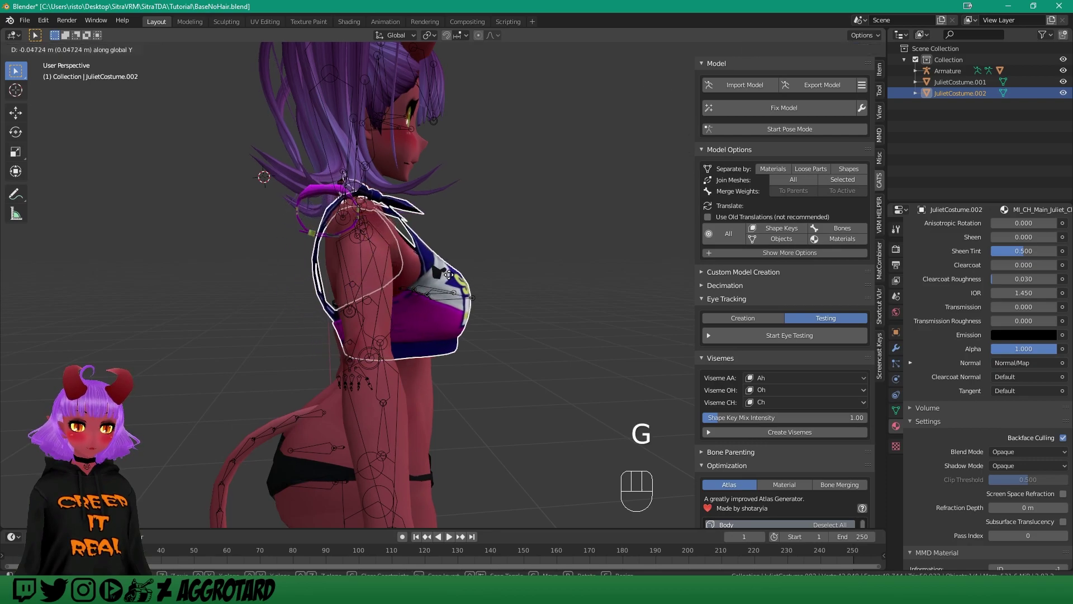
pyautogui.press('g')
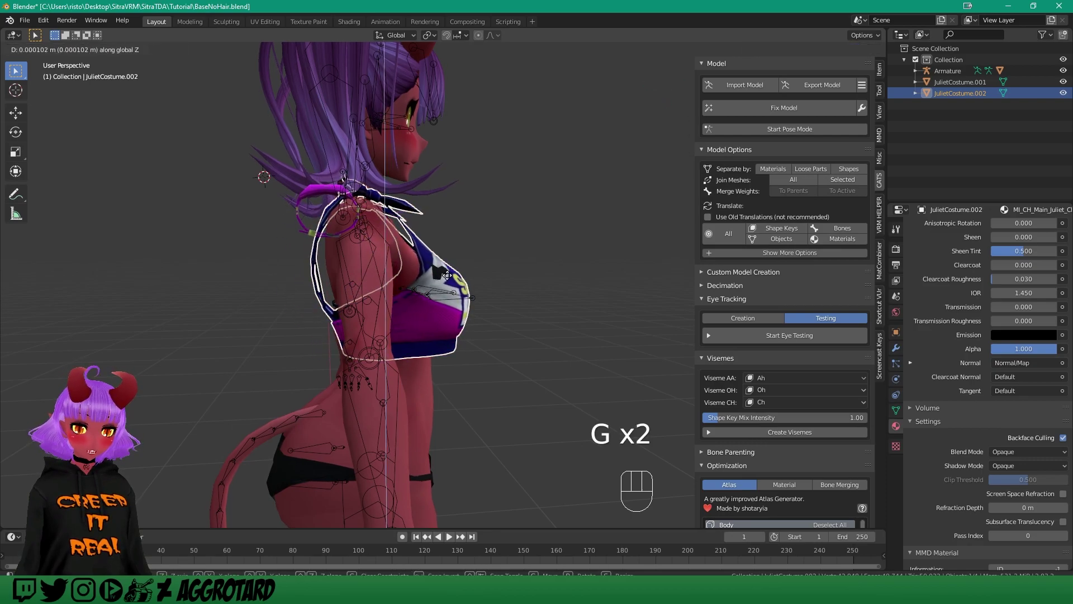
pyautogui.click(448, 272)
# Centre the crop top on the body in front view by moving it about -0.0055 m along X.
pyautogui.moveTo(528, 241); pyautogui.dragTo(377, 226, button='middle')
pyautogui.click(668, 84)
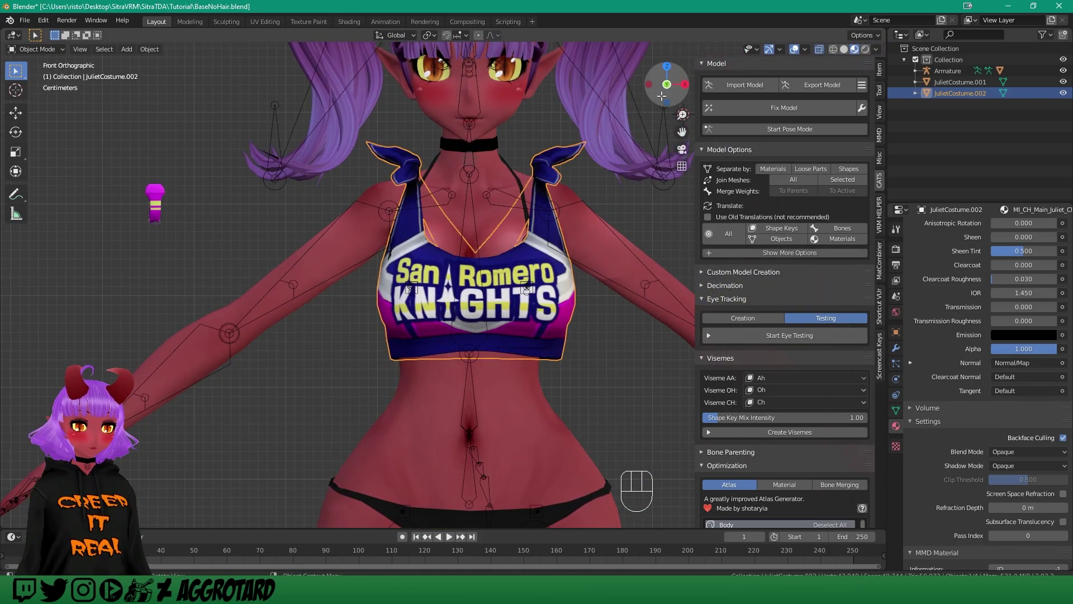
pyautogui.press('g')
pyautogui.press('x')
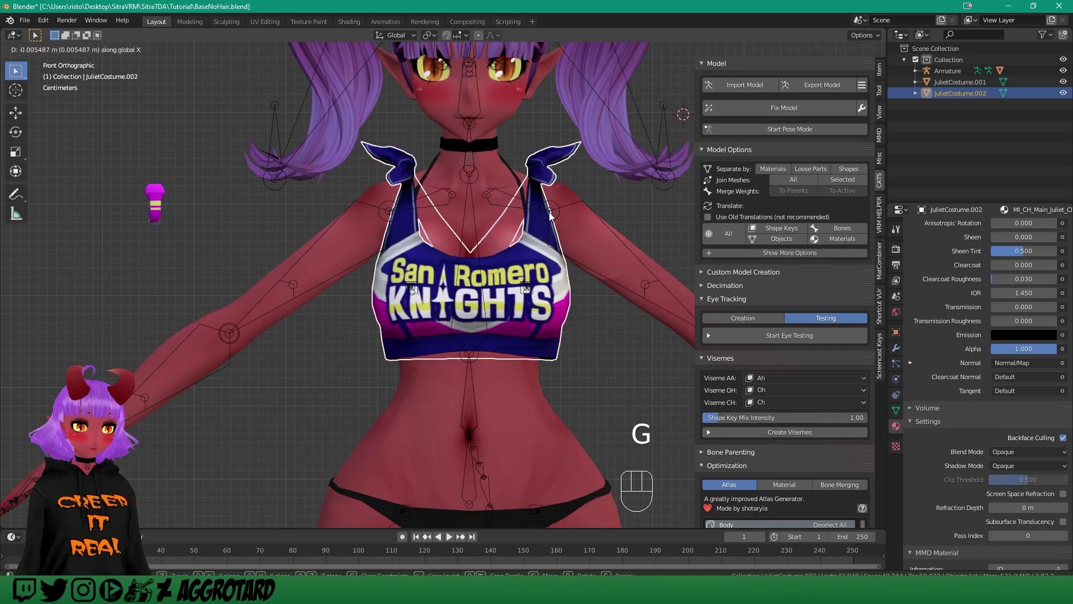
pyautogui.click(550, 213)
# Narrow the crop top by scaling it to about 0.94 along X and about 0.95 along Y.
pyautogui.moveTo(356, 215); pyautogui.dragTo(398, 210, button='middle')
pyautogui.scroll(-1, 376, 200)
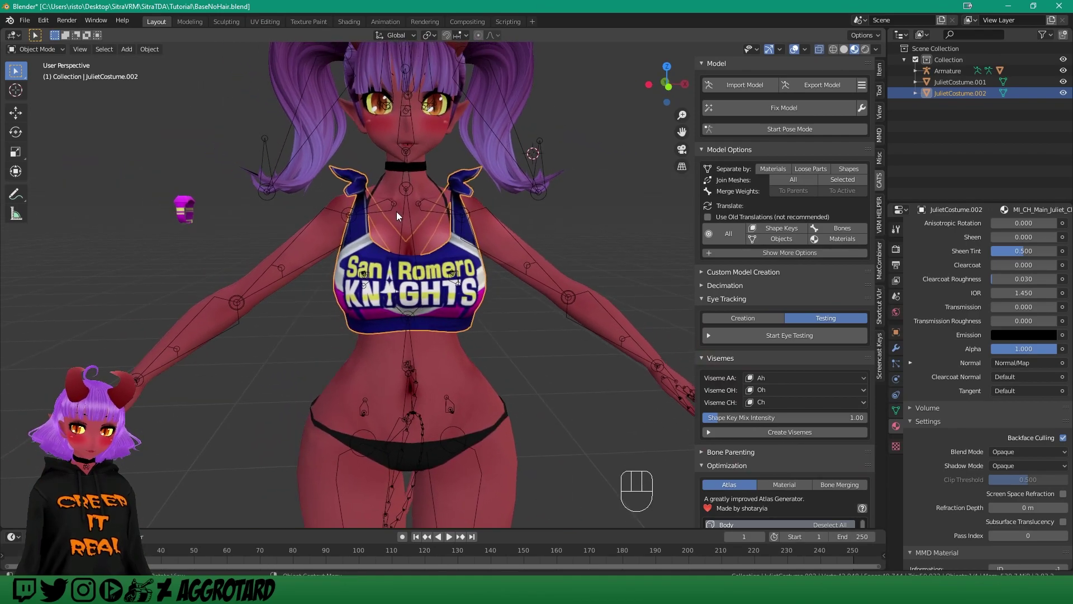
pyautogui.press('s')
pyautogui.press('x')
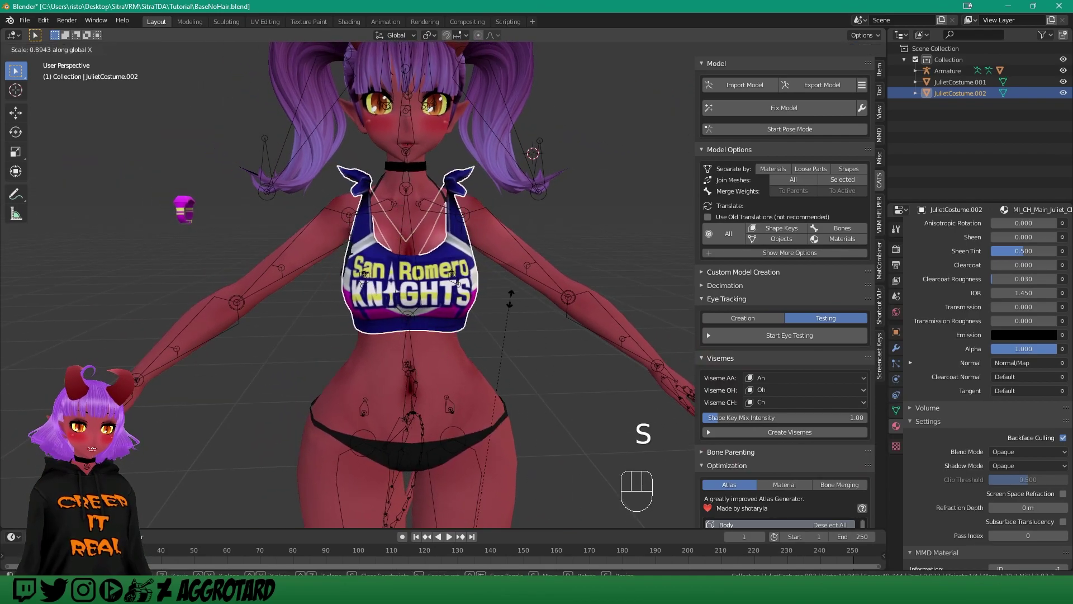
pyautogui.click(560, 268)
pyautogui.moveTo(384, 247); pyautogui.dragTo(492, 259, button='middle')
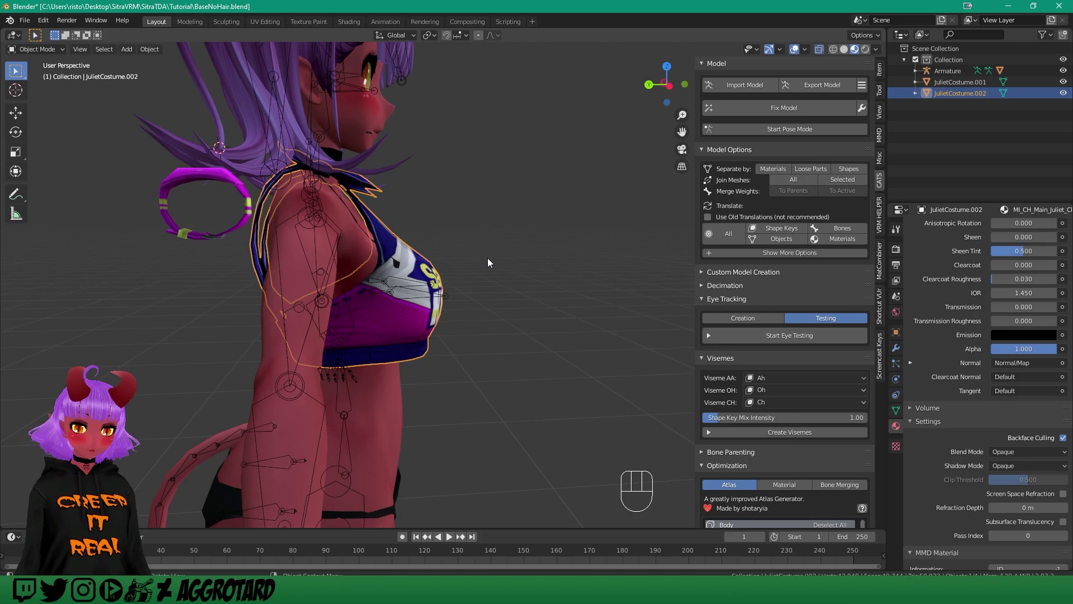
pyautogui.press('s')
pyautogui.press('y')
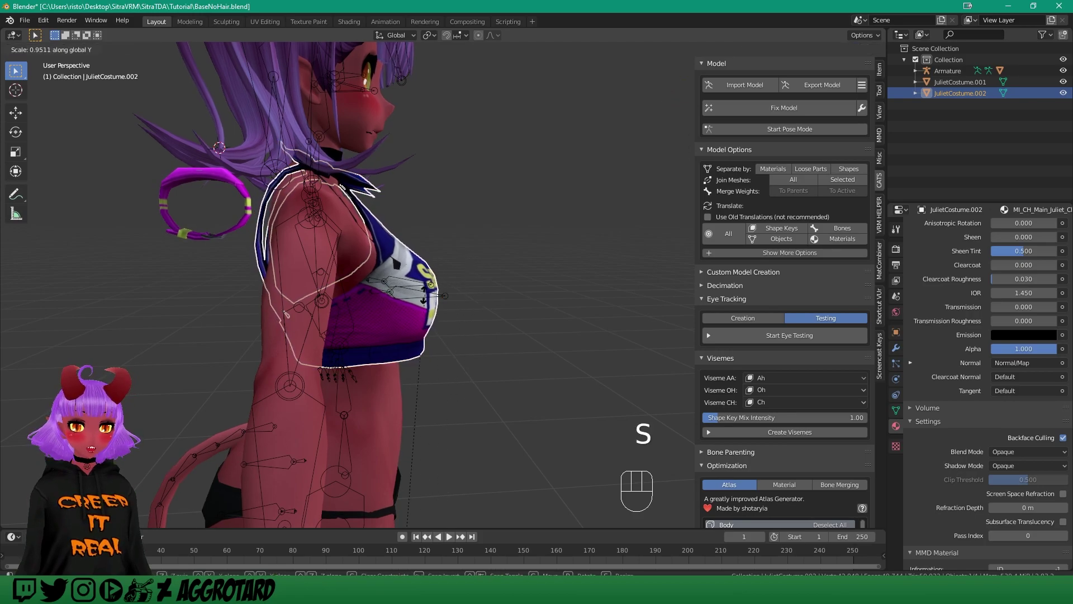
pyautogui.click(426, 309)
# Switch the crop top to Sculpt Mode for fitting around the chest.
pyautogui.moveTo(427, 309); pyautogui.dragTo(371, 218, button='middle')
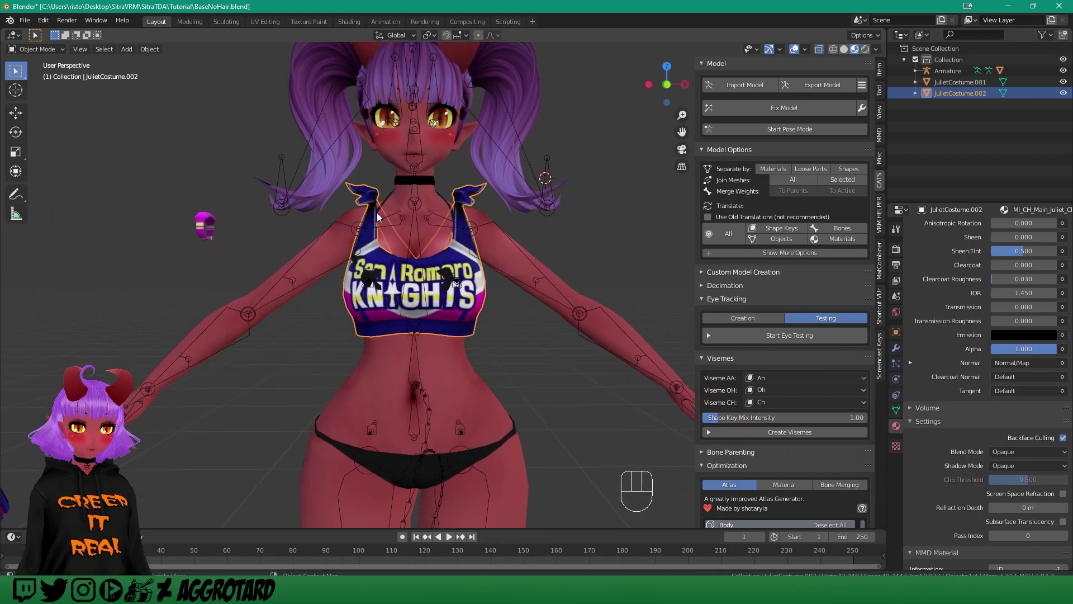
pyautogui.click(591, 207)
pyautogui.click(471, 293)
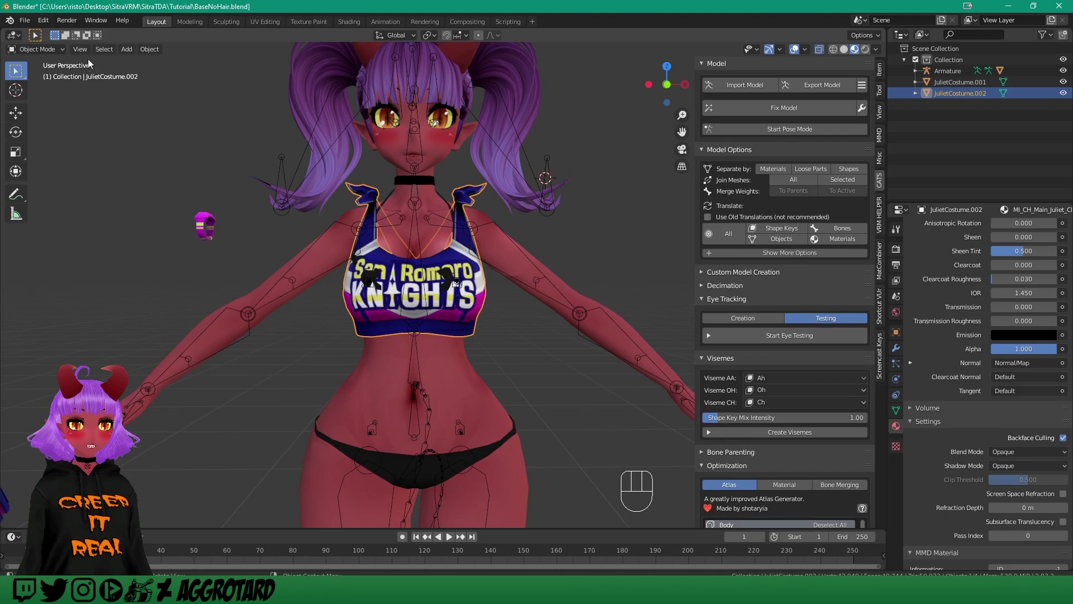
pyautogui.click(39, 51)
pyautogui.click(40, 87)
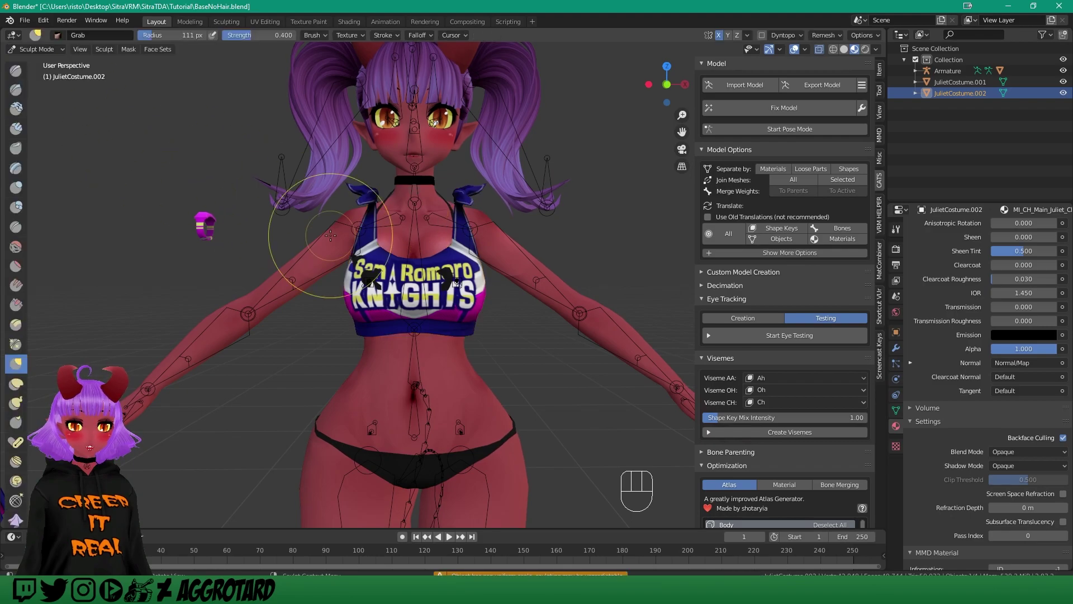
pyautogui.scroll(3, 349, 231)
pyautogui.moveTo(349, 231)
pyautogui.mouseDown(button='middle')
pyautogui.moveTo(386, 238)
pyautogui.moveTo(321, 246)
pyautogui.mouseUp(button='middle')
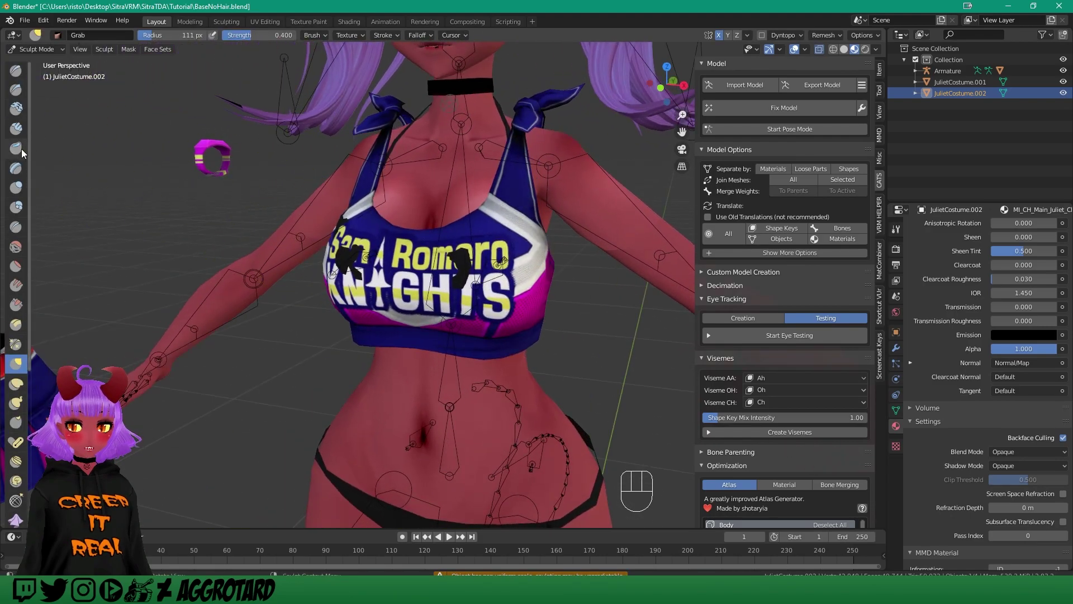
# Build out the crop top's chest with the Draw brush to cover the black bra underneath.
pyautogui.click(16, 70)
pyautogui.moveTo(224, 235)
pyautogui.mouseDown(button='middle')
pyautogui.moveTo(316, 253)
pyautogui.moveTo(233, 244)
pyautogui.moveTo(387, 210)
pyautogui.mouseUp(button='middle')
pyautogui.scroll(-1, 387, 209)
pyautogui.moveTo(379, 325); pyautogui.dragTo(374, 323)
pyautogui.moveTo(361, 328); pyautogui.dragTo(48, 334, button='middle')
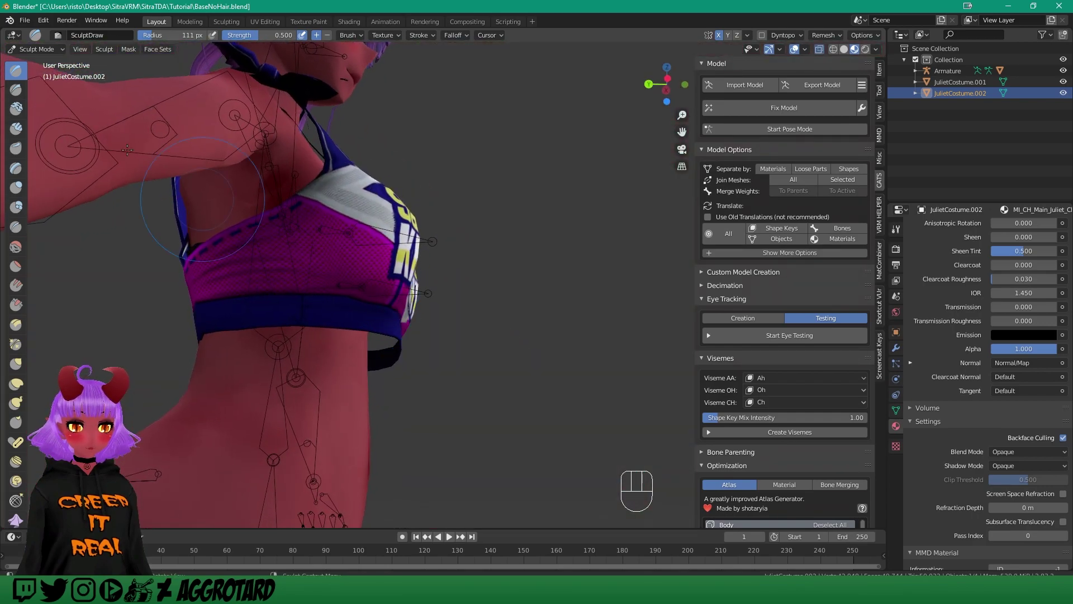
# Reshape the crop top's lower band around the ribs with the Grab brush.
pyautogui.click(15, 363)
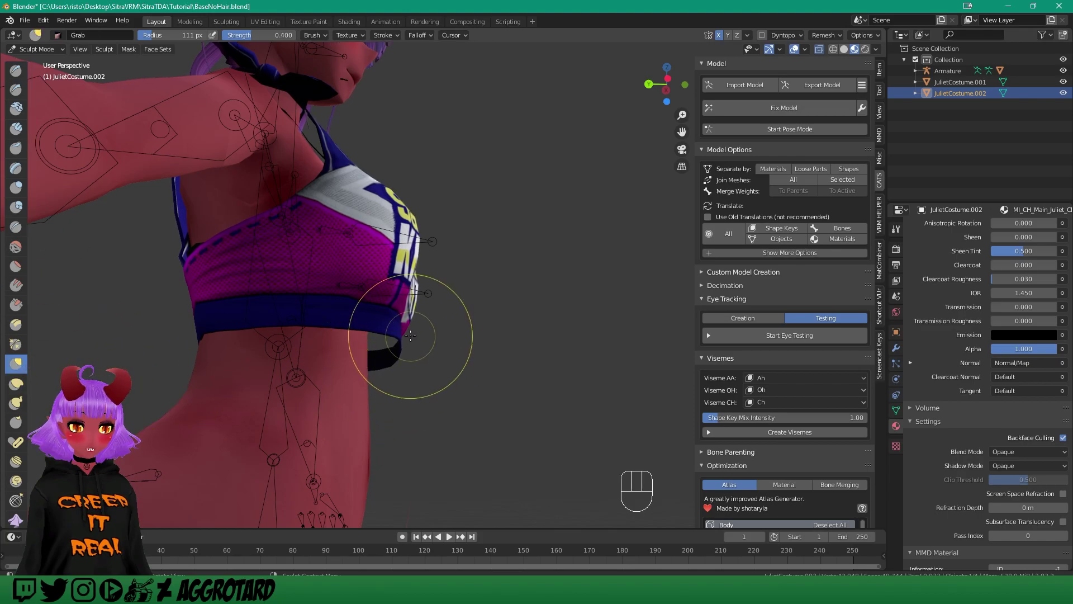
pyautogui.moveTo(402, 331); pyautogui.dragTo(302, 308, button='middle')
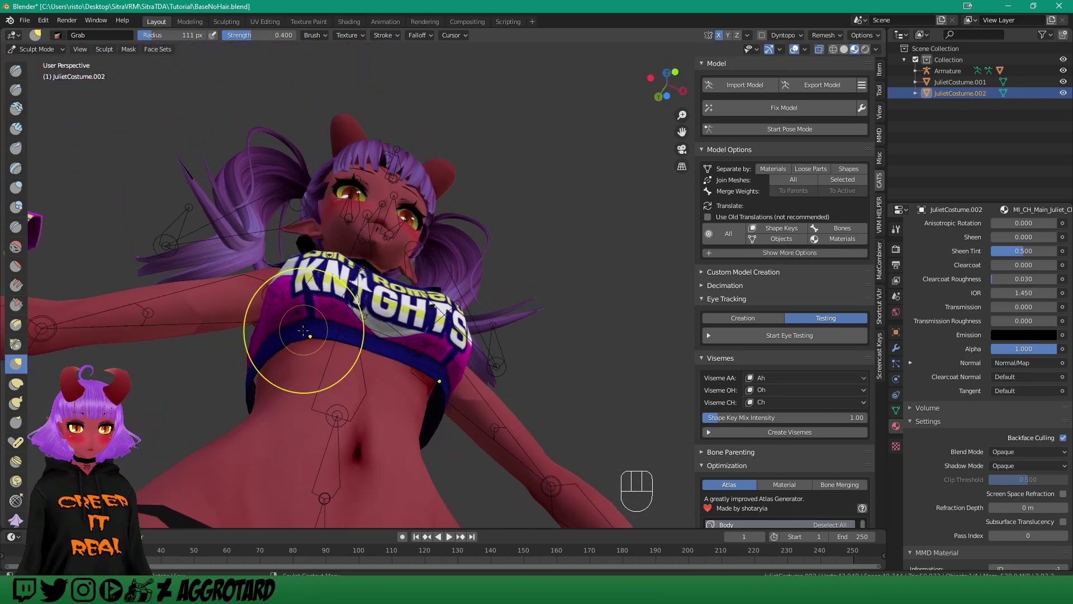
pyautogui.moveTo(294, 354); pyautogui.dragTo(335, 365, button='middle')
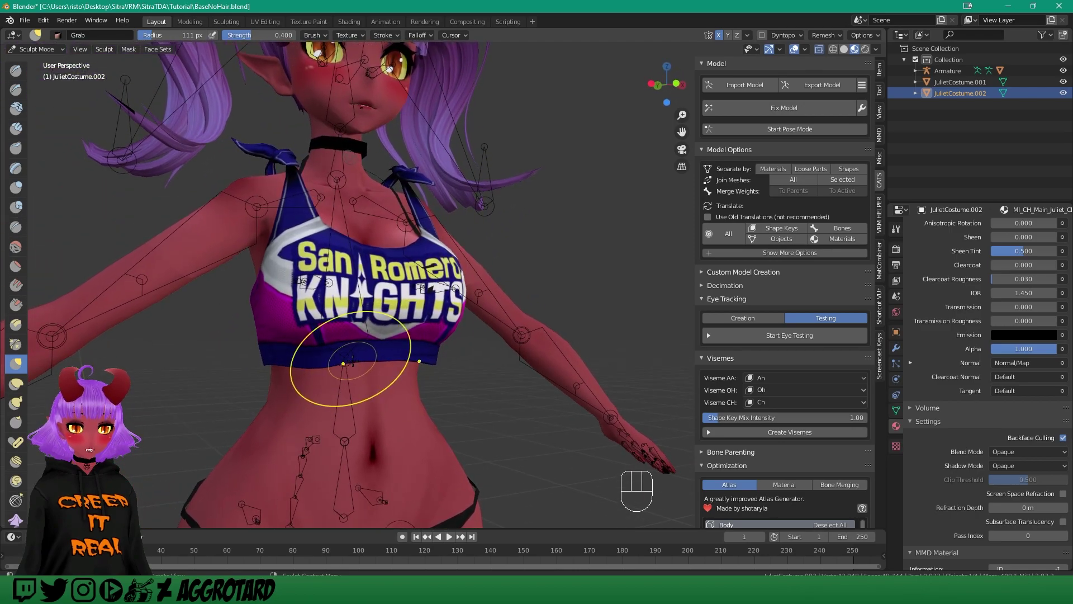
# Adjust the crop top's shoulder straps and crossed back straps to the body with the Grab brush.
pyautogui.moveTo(353, 365); pyautogui.dragTo(218, 365, button='middle')
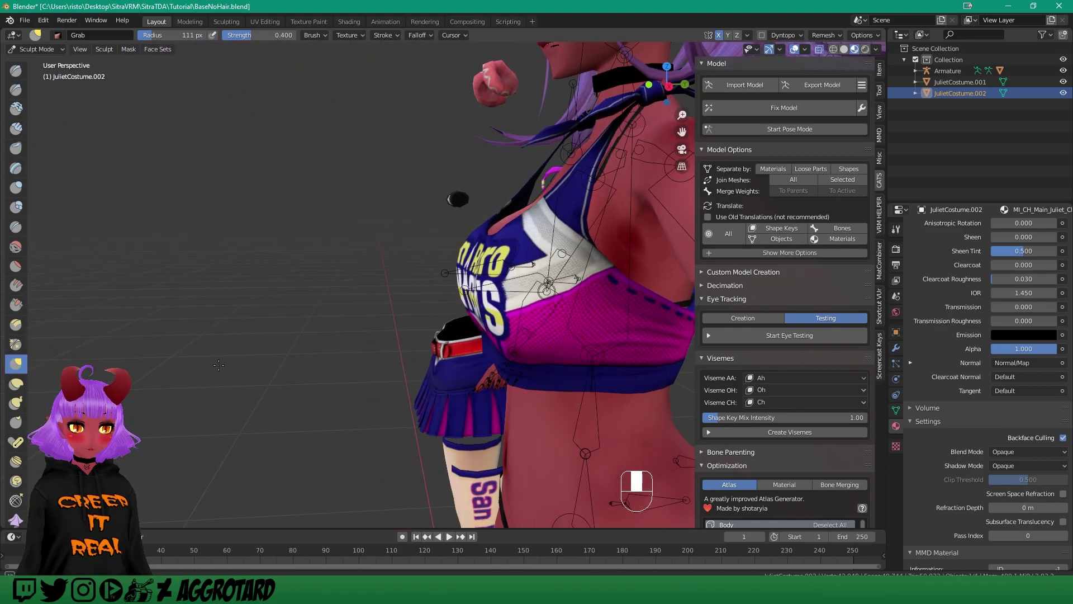
pyautogui.keyDown('shift'); pyautogui.moveTo(508, 236); pyautogui.dragTo(357, 307, button='middle'); pyautogui.keyUp('shift')
pyautogui.moveTo(339, 218); pyautogui.dragTo(370, 228, button='middle')
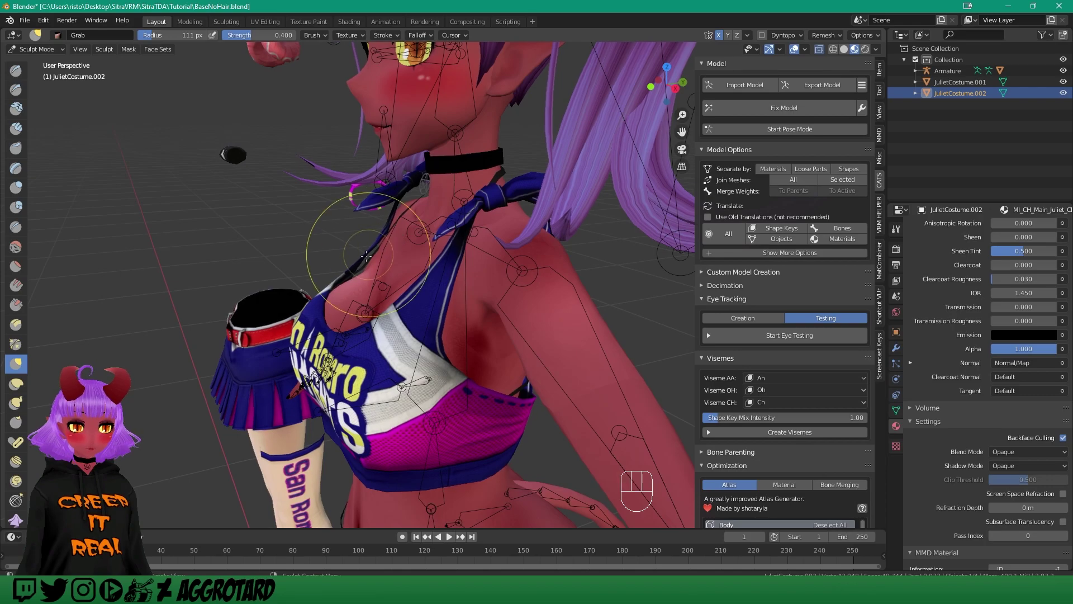
pyautogui.moveTo(352, 263)
pyautogui.mouseDown(button='middle')
pyautogui.moveTo(359, 239)
pyautogui.moveTo(436, 239)
pyautogui.moveTo(447, 253)
pyautogui.mouseUp(button='middle')
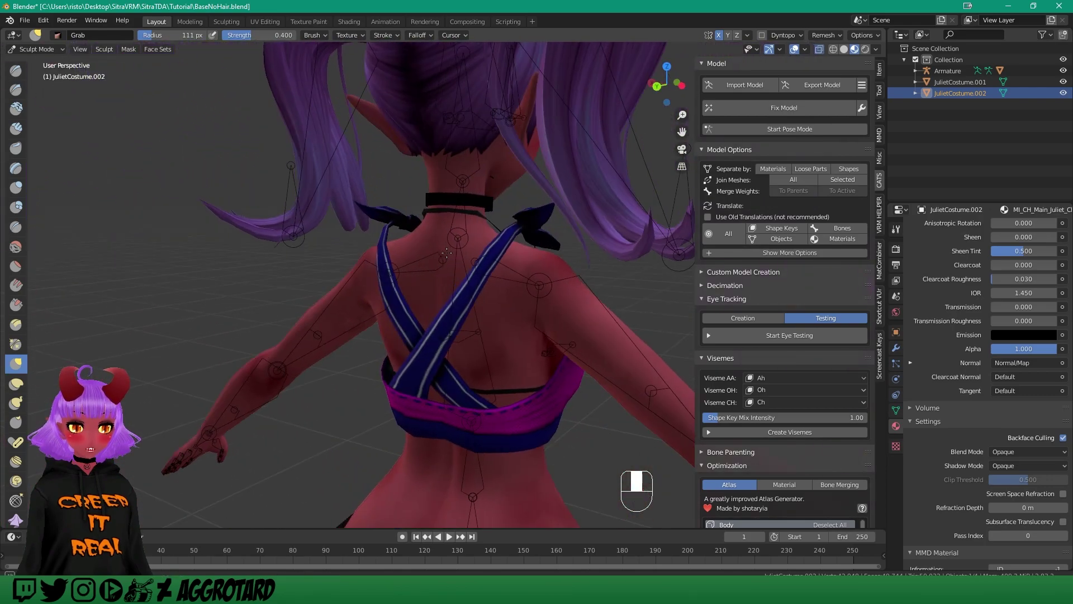
pyautogui.moveTo(388, 228); pyautogui.dragTo(418, 242, button='middle')
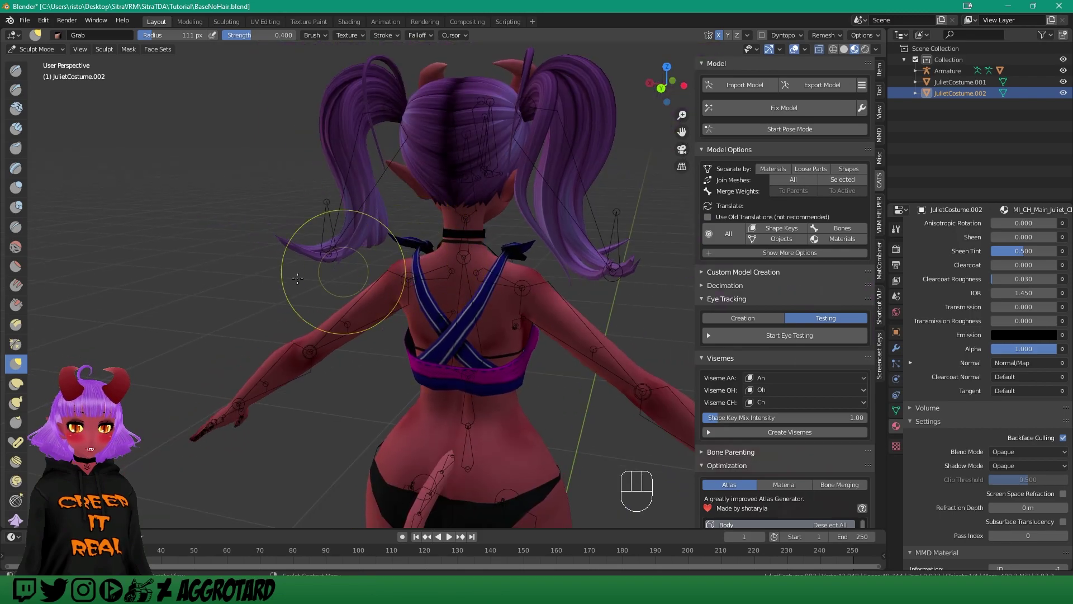
# Refine the fit of the crop top's straps at the shoulders with the Elastic Deform brush.
pyautogui.click(23, 384)
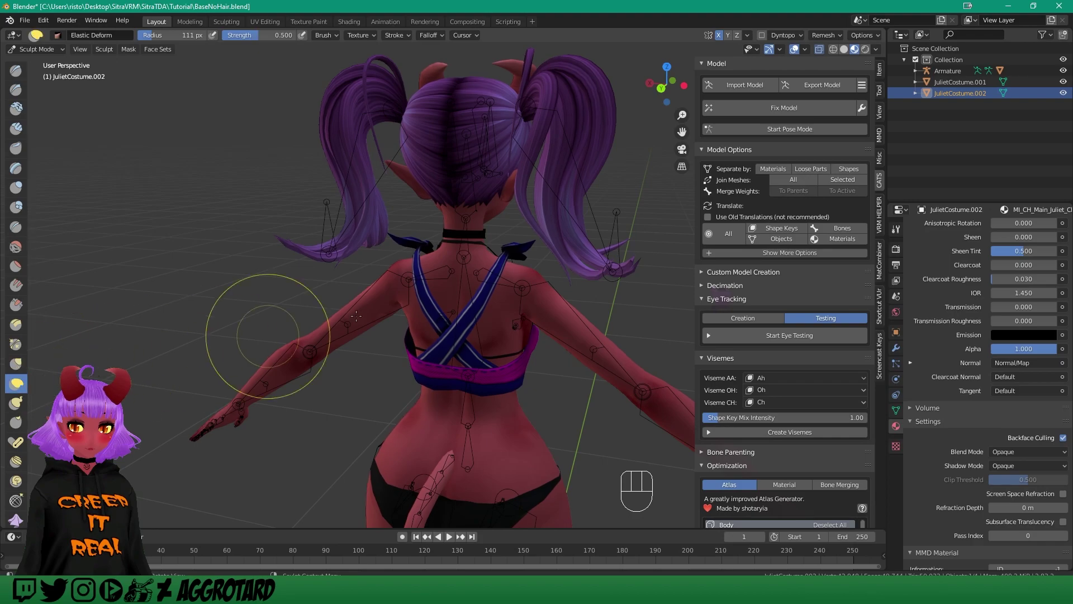
pyautogui.scroll(2, 299, 330)
pyautogui.moveTo(410, 233); pyautogui.dragTo(412, 246)
pyautogui.moveTo(363, 253); pyautogui.dragTo(648, 244, button='middle')
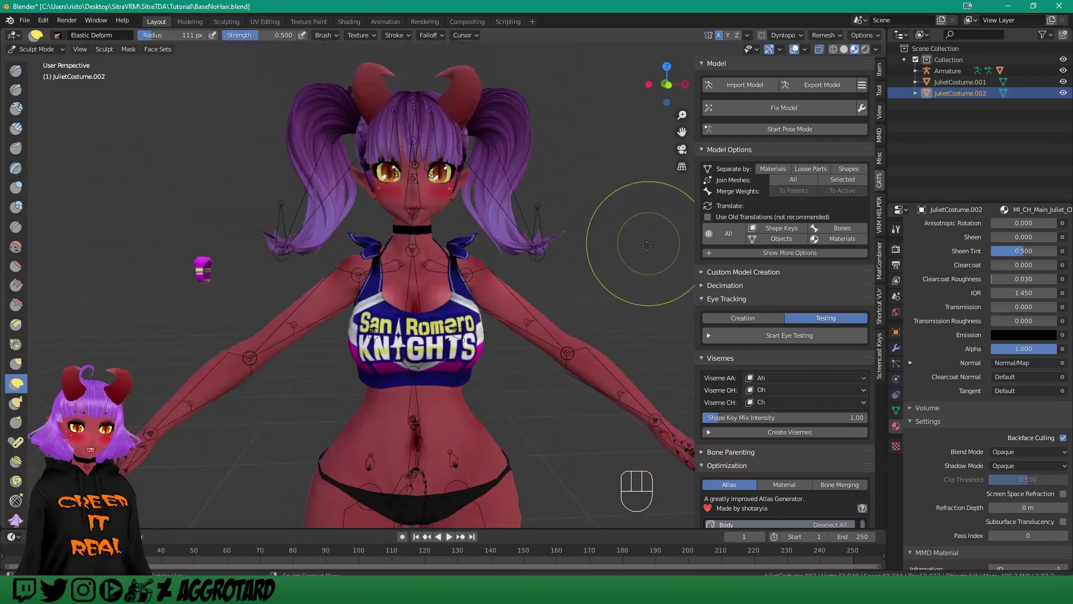
pyautogui.scroll(-3, 648, 245)
pyautogui.keyDown('shift'); pyautogui.moveTo(378, 337); pyautogui.dragTo(479, 270, button='middle'); pyautogui.keyUp('shift')
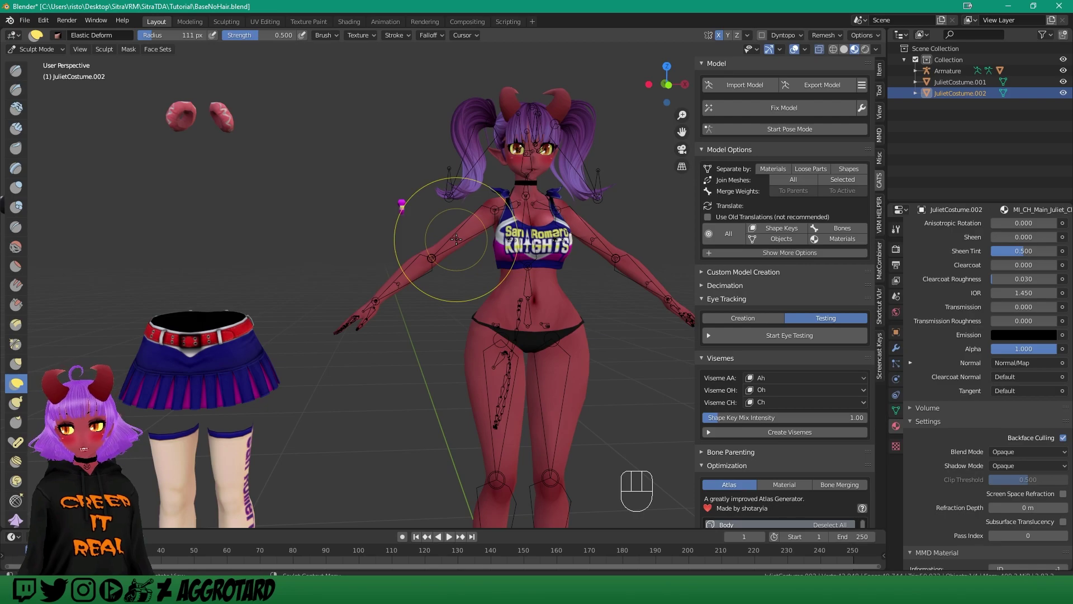
pyautogui.scroll(-2, 213, 335)
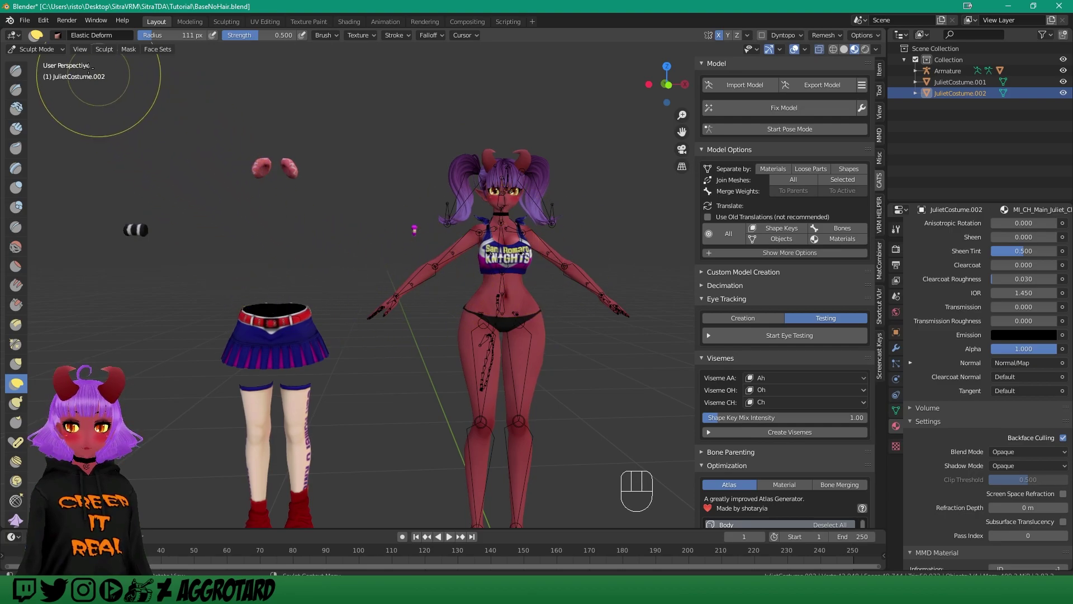
# Select the skirt with its linked geometry in the remaining costume mesh and separate it into its own object.
pyautogui.click(37, 49)
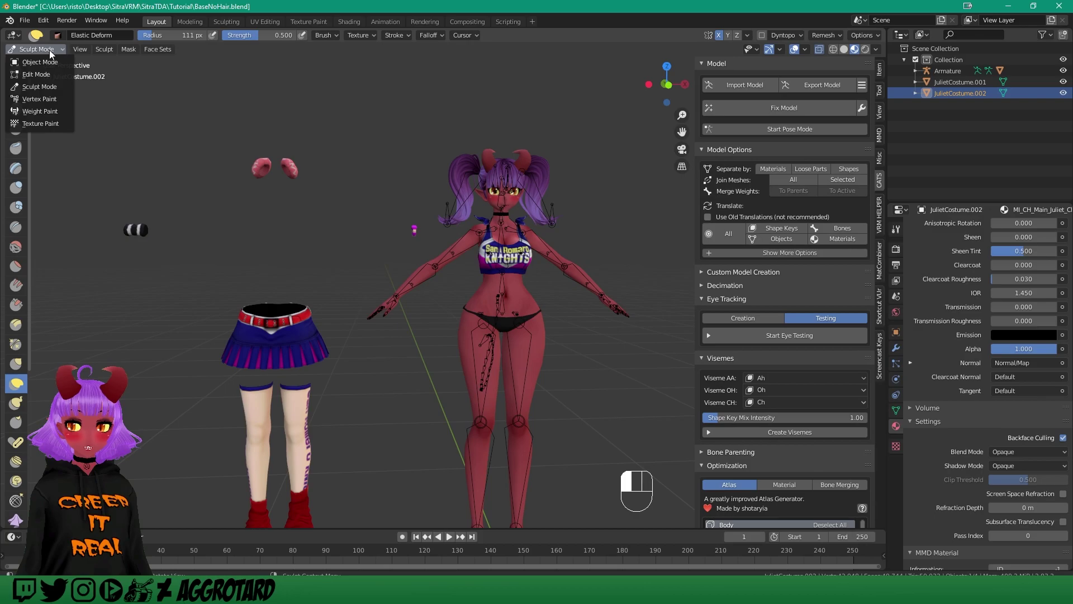
pyautogui.click(53, 62)
pyautogui.click(243, 242)
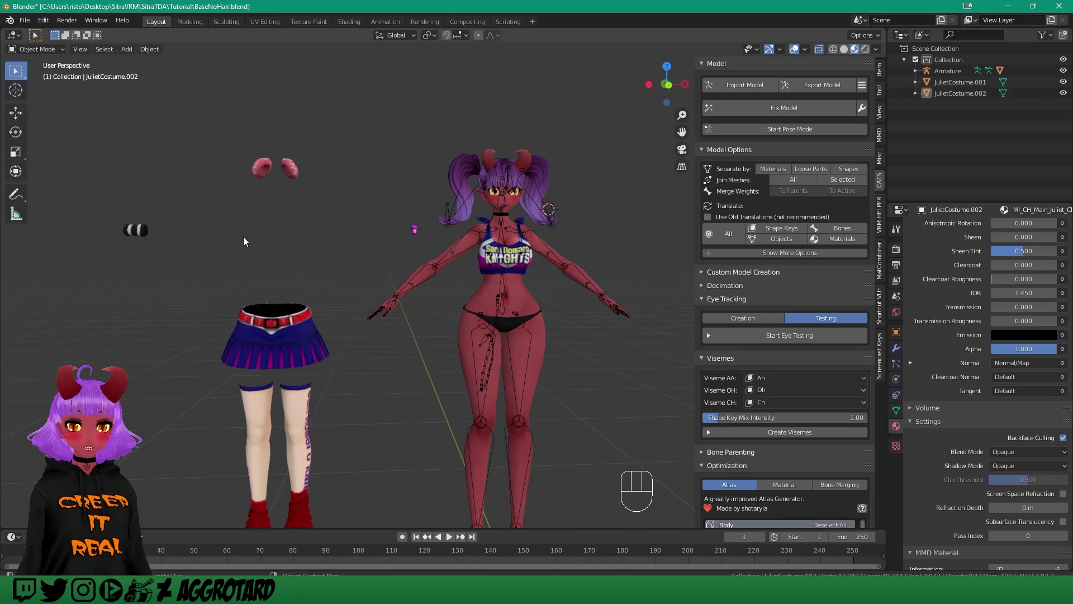
pyautogui.click(275, 336)
pyautogui.click(37, 49)
pyautogui.click(52, 73)
pyautogui.keyDown('shift'); pyautogui.moveTo(275, 335); pyautogui.dragTo(317, 185, button='middle'); pyautogui.keyUp('shift')
pyautogui.click(317, 184)
pyautogui.hotkey('ctrl', 'l')
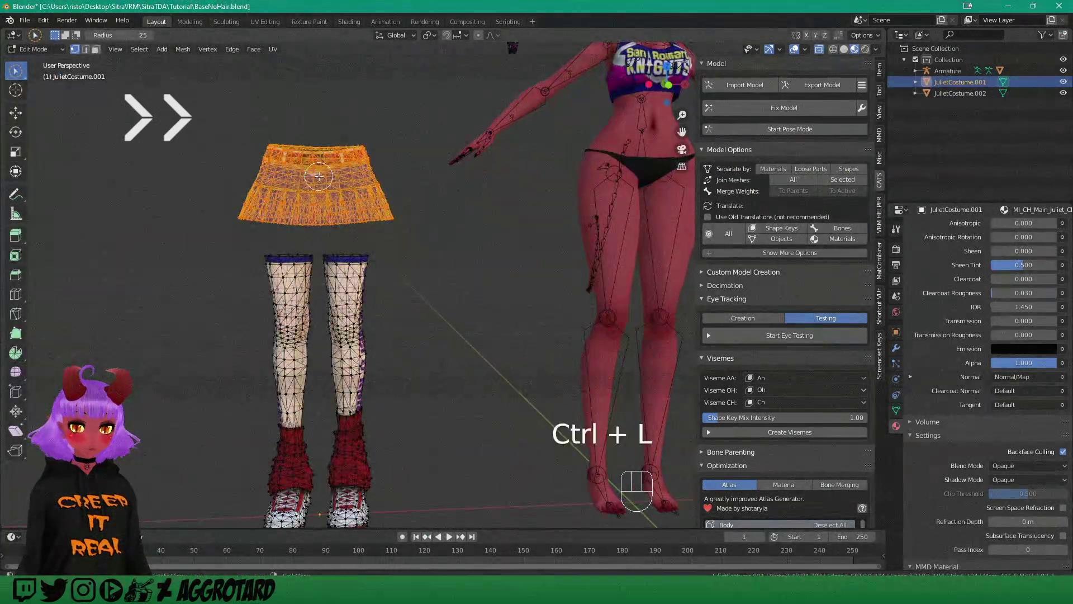
pyautogui.press('p')
# Separate the leg wear, striped armband and pink bracelet into their own objects and leave Edit Mode.
pyautogui.keyDown('shift'); pyautogui.moveTo(235, 151); pyautogui.dragTo(349, 193); pyautogui.keyUp('shift')
pyautogui.press('p')
pyautogui.keyDown('shift'); pyautogui.moveTo(196, 170); pyautogui.dragTo(238, 408, button='middle'); pyautogui.keyUp('shift')
pyautogui.scroll(-1, 238, 408)
pyautogui.press('p')
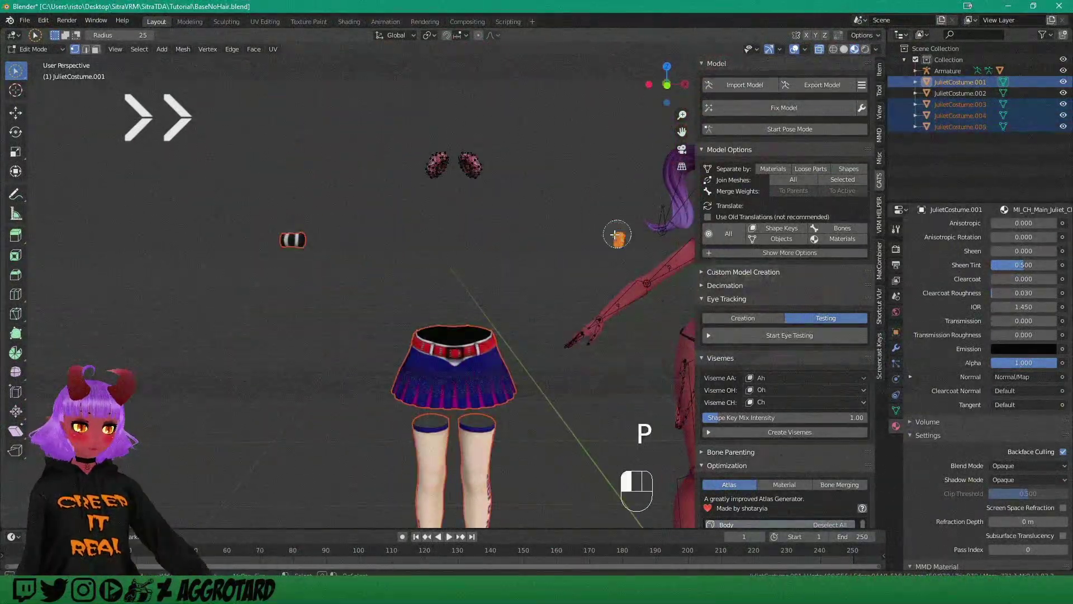
pyautogui.press('p')
pyautogui.keyDown('shift'); pyautogui.moveTo(480, 163); pyautogui.dragTo(508, 163); pyautogui.keyUp('shift')
pyautogui.press('Tab')
# Move the skirt onto the character's hips along X and Z and scale it along Y to fit.
pyautogui.keyDown('shift'); pyautogui.moveTo(500, 276); pyautogui.dragTo(372, 207, button='middle'); pyautogui.keyUp('shift')
pyautogui.click(330, 280)
pyautogui.press('g')
pyautogui.press('x')
pyautogui.scroll(3, 447, 200)
pyautogui.press('g')
pyautogui.press('z')
pyautogui.moveTo(447, 223); pyautogui.dragTo(465, 243, button='middle')
pyautogui.press('s')
pyautogui.press('y')
pyautogui.press('g')
pyautogui.press('x')
pyautogui.click(464, 243)
# Sculpt the skirt to the hips and waist with the Elastic Deform brush.
pyautogui.click(37, 49)
pyautogui.click(39, 84)
pyautogui.click(16, 383)
pyautogui.moveTo(251, 204); pyautogui.dragTo(296, 212, button='middle')
pyautogui.moveTo(299, 211); pyautogui.dragTo(322, 213)
pyautogui.moveTo(460, 216); pyautogui.dragTo(447, 140, button='middle')
pyautogui.moveTo(447, 140)
pyautogui.keyDown('shift'); pyautogui.mouseDown(button='middle')
pyautogui.moveTo(426, 324)
pyautogui.moveTo(456, 149)
pyautogui.moveTo(346, 113)
pyautogui.moveTo(425, 168)
pyautogui.moveTo(447, 314)
pyautogui.mouseUp(button='middle'); pyautogui.keyUp('shift')
# Enter Edit Mode on the leg wear and separate a selected part into its own object.
pyautogui.scroll(-5, 426, 235)
pyautogui.keyDown('shift'); pyautogui.moveTo(330, 358); pyautogui.dragTo(358, 249, button='middle'); pyautogui.keyUp('shift')
pyautogui.click(352, 268)
pyautogui.press('Tab')
pyautogui.press('p')
# Switch the leg wear to Sculpt Mode and shape it over the legs with the Draw brush.
pyautogui.moveTo(439, 256)
pyautogui.keyDown('shift'); pyautogui.mouseDown(button='middle')
pyautogui.moveTo(343, 232)
pyautogui.moveTo(497, 137)
pyautogui.moveTo(484, 146)
pyautogui.moveTo(314, 149)
pyautogui.moveTo(427, 203)
pyautogui.moveTo(503, 207)
pyautogui.mouseUp(button='middle'); pyautogui.keyUp('shift')
pyautogui.click(425, 146)
pyautogui.click(37, 49)
pyautogui.click(37, 85)
pyautogui.scroll(2, 313, 148)
pyautogui.press('x')
pyautogui.moveTo(296, 285); pyautogui.dragTo(468, 479, button='middle')
pyautogui.moveTo(467, 425); pyautogui.dragTo(470, 357)
pyautogui.moveTo(469, 358)
pyautogui.mouseDown(button='middle')
pyautogui.moveTo(314, 421)
pyautogui.moveTo(314, 252)
pyautogui.moveTo(441, 381)
pyautogui.moveTo(336, 279)
pyautogui.mouseUp(button='middle')
# Reshape the stockings around the legs with the Elastic Deform brush, undoing an unwanted stroke.
pyautogui.click(37, 50)
pyautogui.click(405, 215)
pyautogui.click(16, 383)
pyautogui.moveTo(406, 215); pyautogui.dragTo(313, 215, button='middle')
pyautogui.moveTo(385, 151); pyautogui.dragTo(376, 112)
pyautogui.hotkey('ctrl', 'z')
pyautogui.moveTo(376, 112)
pyautogui.mouseDown(button='middle')
pyautogui.moveTo(449, 60)
pyautogui.moveTo(224, 112)
pyautogui.mouseUp(button='middle')
pyautogui.moveTo(321, 240); pyautogui.dragTo(346, 268)
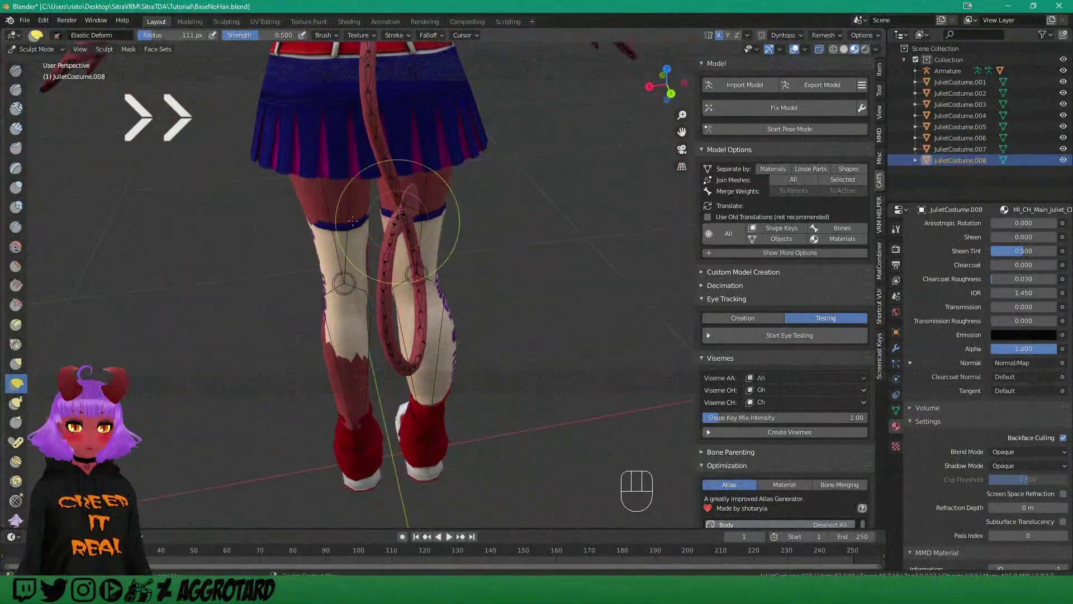
pyautogui.moveTo(346, 268); pyautogui.dragTo(526, 263, button='middle')
# Build out the stockings with the Draw brush where the calves poke through.
pyautogui.scroll(-2, 391, 251)
pyautogui.click(15, 70)
pyautogui.moveTo(425, 335); pyautogui.dragTo(525, 360, button='middle')
pyautogui.scroll(2, 525, 360)
pyautogui.moveTo(525, 360); pyautogui.dragTo(534, 246)
pyautogui.moveTo(533, 246)
pyautogui.mouseDown(button='middle')
pyautogui.moveTo(592, 263)
pyautogui.moveTo(403, 263)
pyautogui.moveTo(447, 213)
pyautogui.moveTo(484, 200)
pyautogui.mouseUp(button='middle')
pyautogui.scroll(2, 484, 199)
pyautogui.scroll(-8, 484, 200)
# Return to Object Mode and move and rotate the small costume accessories into place on the character.
pyautogui.click(37, 49)
pyautogui.click(37, 61)
pyautogui.click(479, 252)
pyautogui.keyDown('shift'); pyautogui.moveTo(504, 235); pyautogui.dragTo(412, 202, button='middle'); pyautogui.keyUp('shift')
pyautogui.press('g')
pyautogui.click(418, 197)
pyautogui.press('r')
pyautogui.click(465, 175)
pyautogui.press('g')
pyautogui.moveTo(465, 174)
pyautogui.mouseDown(button='middle')
pyautogui.moveTo(386, 170)
pyautogui.moveTo(568, 172)
pyautogui.moveTo(306, 142)
pyautogui.moveTo(458, 184)
pyautogui.mouseUp(button='middle')
pyautogui.click(386, 170)
pyautogui.press('g')
pyautogui.scroll(-6, 459, 184)
# Move the striped armband onto the character's forearm and switch it to Sculpt Mode.
pyautogui.click(517, 219)
pyautogui.press('g')
pyautogui.scroll(4, 518, 219)
pyautogui.moveTo(517, 219); pyautogui.dragTo(283, 161, button='middle')
pyautogui.press('g')
pyautogui.press('g')
pyautogui.press('g')
pyautogui.press('g')
pyautogui.press('g')
pyautogui.click(295, 206)
pyautogui.moveTo(296, 206); pyautogui.dragTo(425, 185, button='middle')
pyautogui.click(32, 49)
pyautogui.click(38, 86)
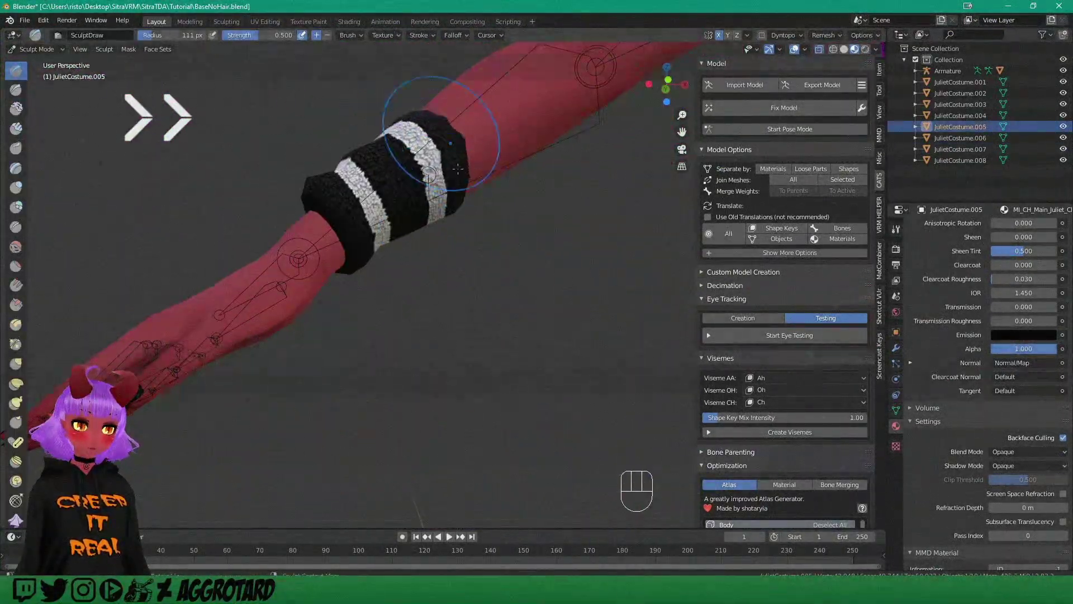
# Finish shaping the armband on the forearm, and separate one of the two hair donuts into its own object in Edit Mode.
pyautogui.moveTo(408, 112); pyautogui.dragTo(313, 168, button='middle')
pyautogui.click(229, 127)
pyautogui.press('Tab')
pyautogui.moveTo(224, 121); pyautogui.dragTo(246, 133)
pyautogui.press('p')
pyautogui.press('Tab')
# Move the two separated hair donuts into place at the bases of the character's left and right pigtails.
pyautogui.press('g')
pyautogui.scroll(6, 465, 130)
pyautogui.click(260, 207)
pyautogui.moveTo(465, 130); pyautogui.dragTo(285, 147, button='middle')
pyautogui.click(488, 166)
pyautogui.press('g')
pyautogui.press('g')
pyautogui.press('g')
pyautogui.press('g')
pyautogui.click(391, 140)
pyautogui.scroll(-5, 285, 146)
pyautogui.keyDown('shift'); pyautogui.moveTo(285, 234); pyautogui.dragTo(285, 89, button='middle'); pyautogui.keyUp('shift')
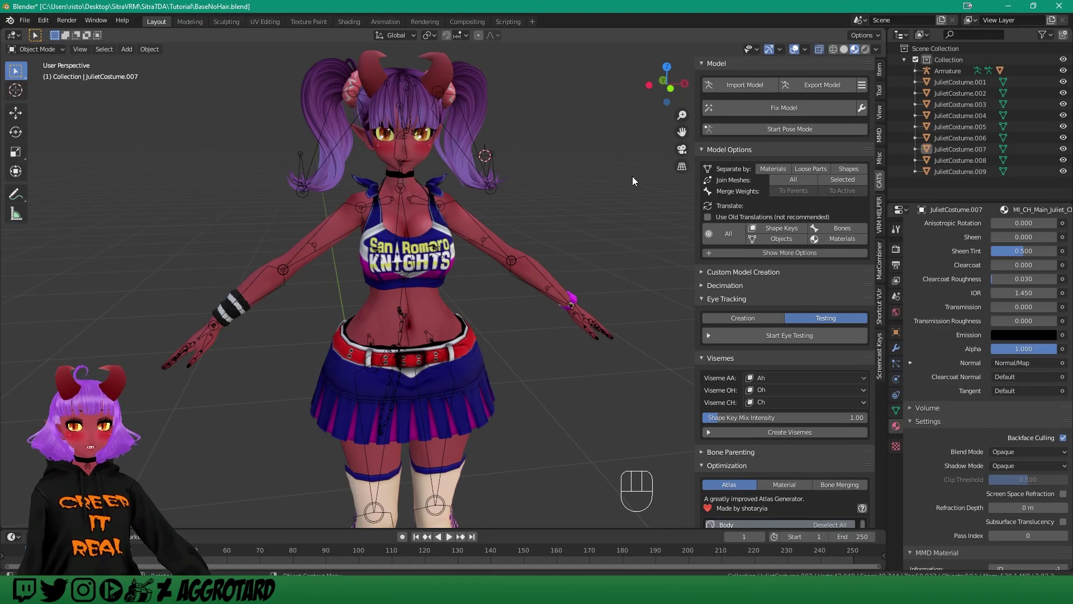
# Examine the fitted costume on the character, selecting individual pieces and the whole range from JulietCostume.001 to JulietCostume.009.
pyautogui.moveTo(613, 182)
pyautogui.mouseDown(button='middle')
pyautogui.moveTo(338, 162)
pyautogui.moveTo(424, 153)
pyautogui.moveTo(551, 98)
pyautogui.moveTo(595, 113)
pyautogui.moveTo(596, 184)
pyautogui.mouseUp(button='middle')
pyautogui.scroll(-3, 410, 158)
pyautogui.scroll(3, 398, 143)
pyautogui.moveTo(398, 142)
pyautogui.mouseDown(button='middle')
pyautogui.moveTo(470, 134)
pyautogui.moveTo(397, 123)
pyautogui.moveTo(367, 136)
pyautogui.moveTo(428, 150)
pyautogui.moveTo(397, 145)
pyautogui.moveTo(414, 140)
pyautogui.mouseUp(button='middle')
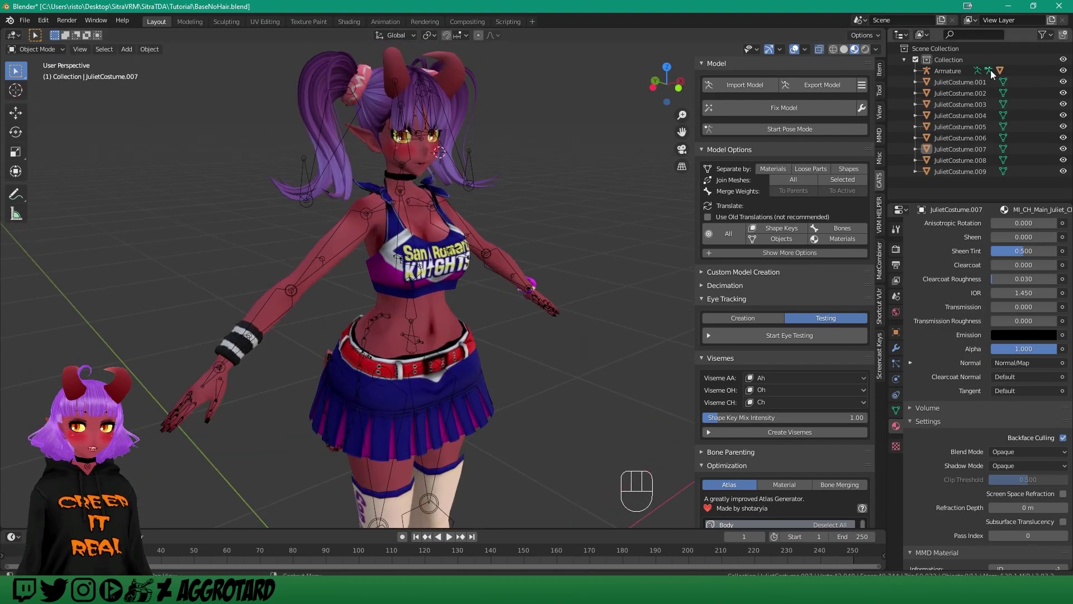
pyautogui.click(959, 84)
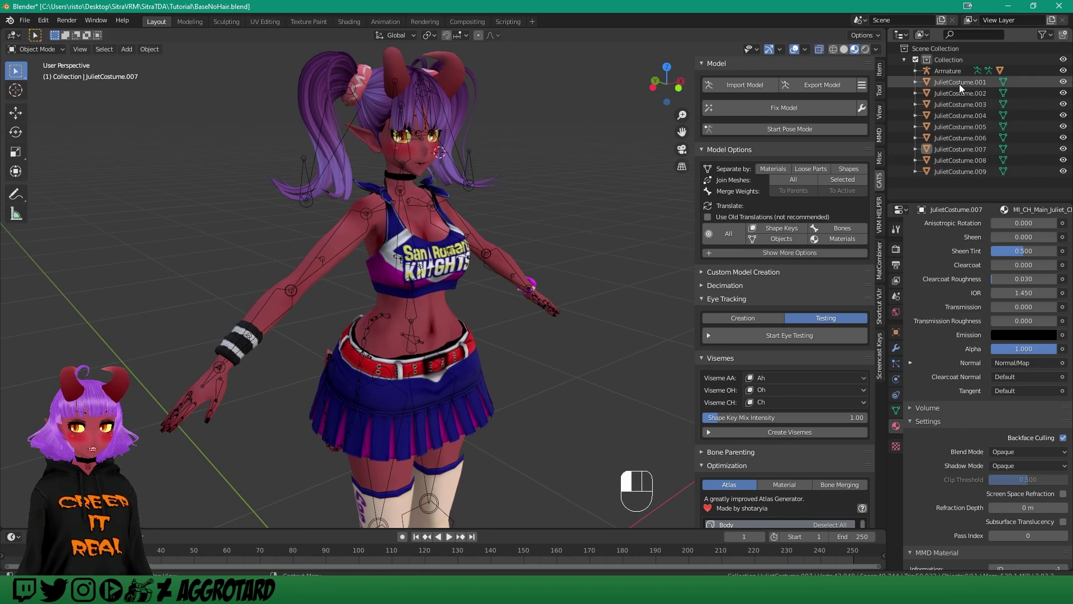
pyautogui.click(963, 137)
pyautogui.click(963, 170)
pyautogui.click(955, 82)
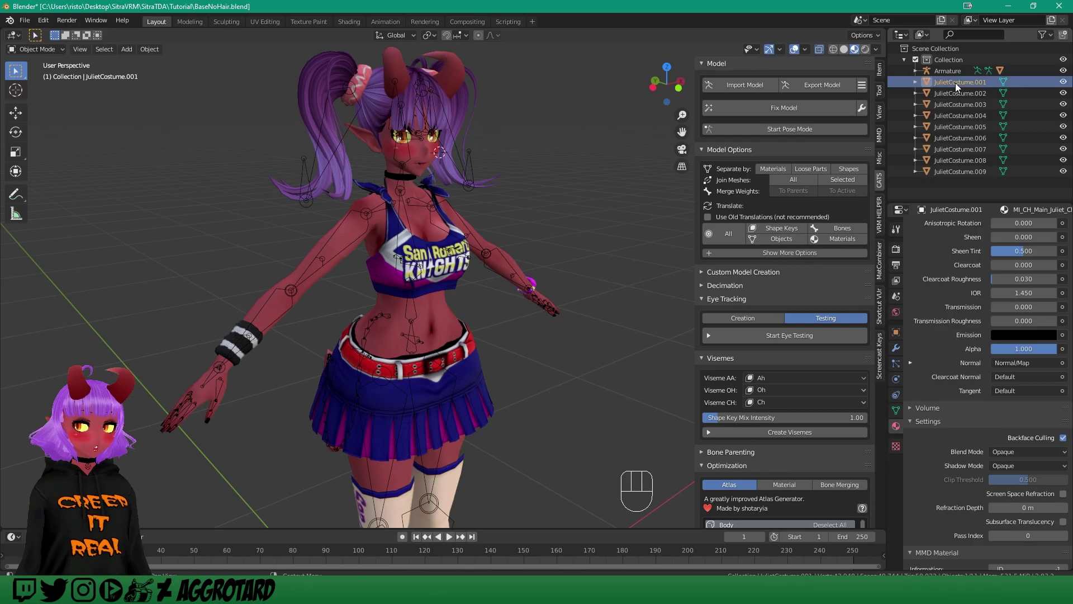
pyautogui.click(953, 161)
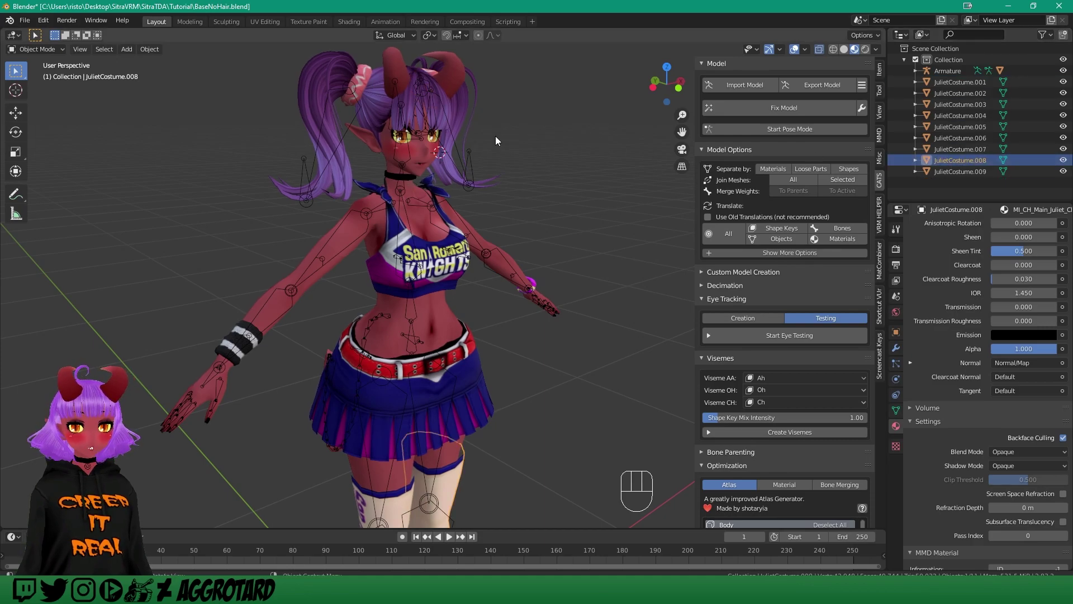
pyautogui.moveTo(496, 140); pyautogui.dragTo(451, 129, button='middle')
pyautogui.click(953, 168)
pyautogui.keyDown('shift'); pyautogui.click(960, 83); pyautogui.keyUp('shift')
pyautogui.moveTo(566, 166); pyautogui.dragTo(567, 159, button='middle')
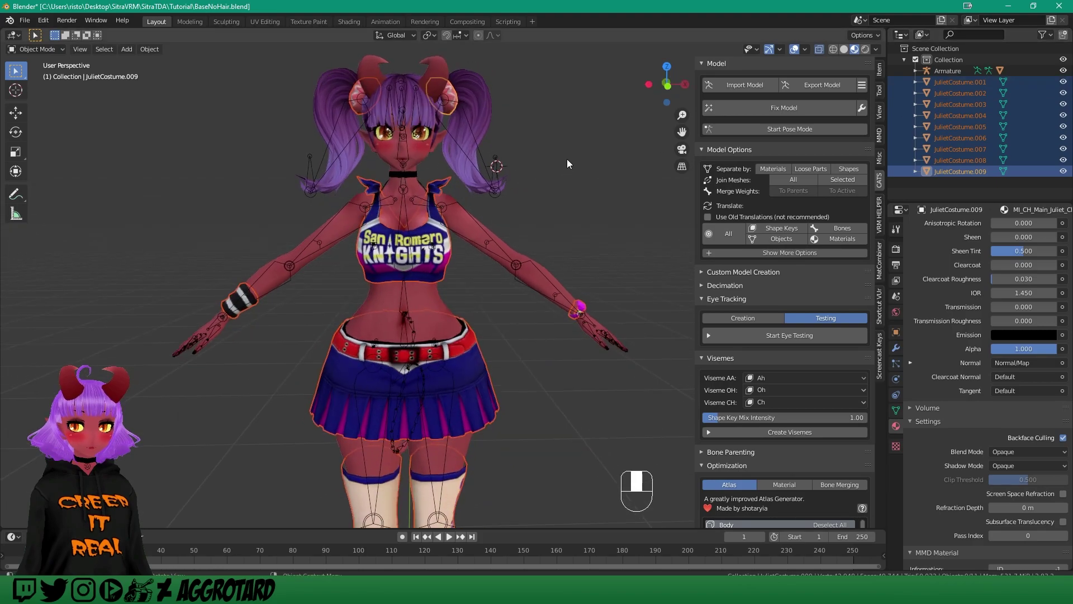
pyautogui.moveTo(530, 198); pyautogui.dragTo(562, 199, button='middle')
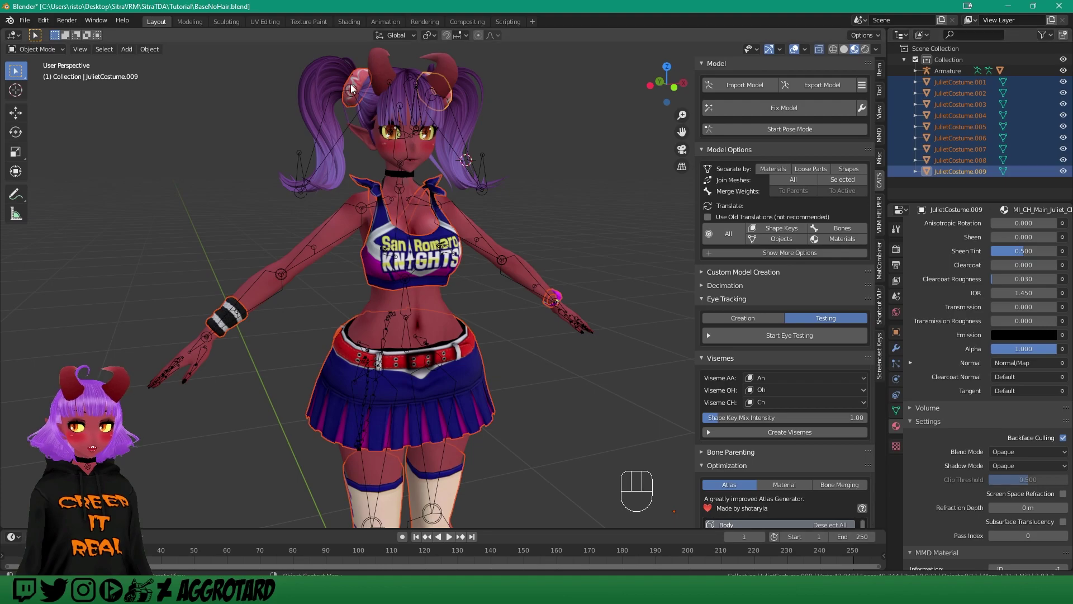
# Join all costume pieces except the two hair donuts, JulietCostume.007 and JulietCostume.009, into one object with JulietCostume.001 active.
pyautogui.click(955, 171)
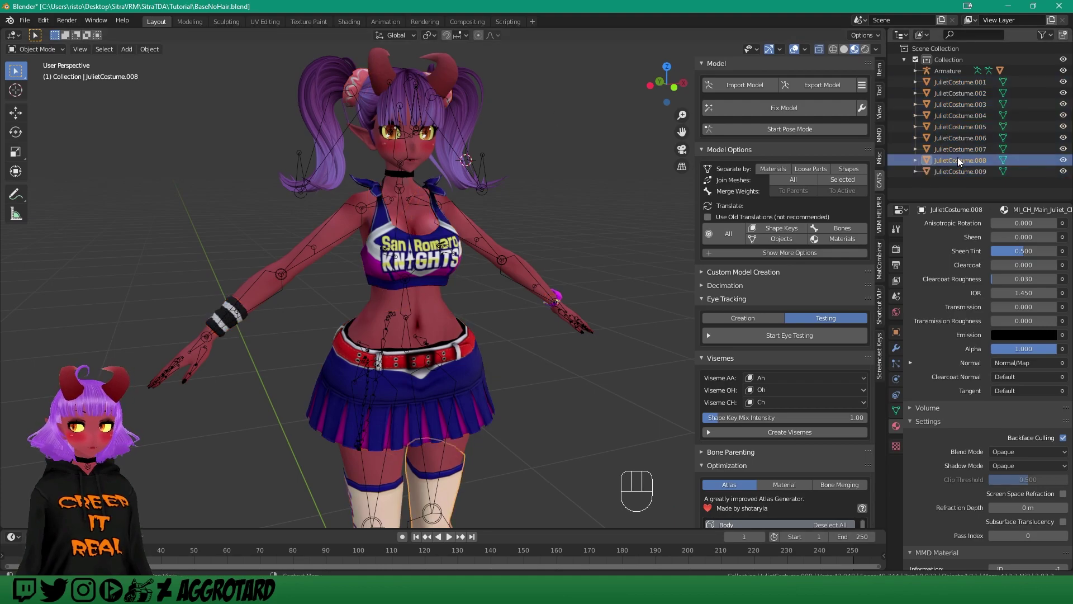
pyautogui.click(958, 162)
pyautogui.click(960, 149)
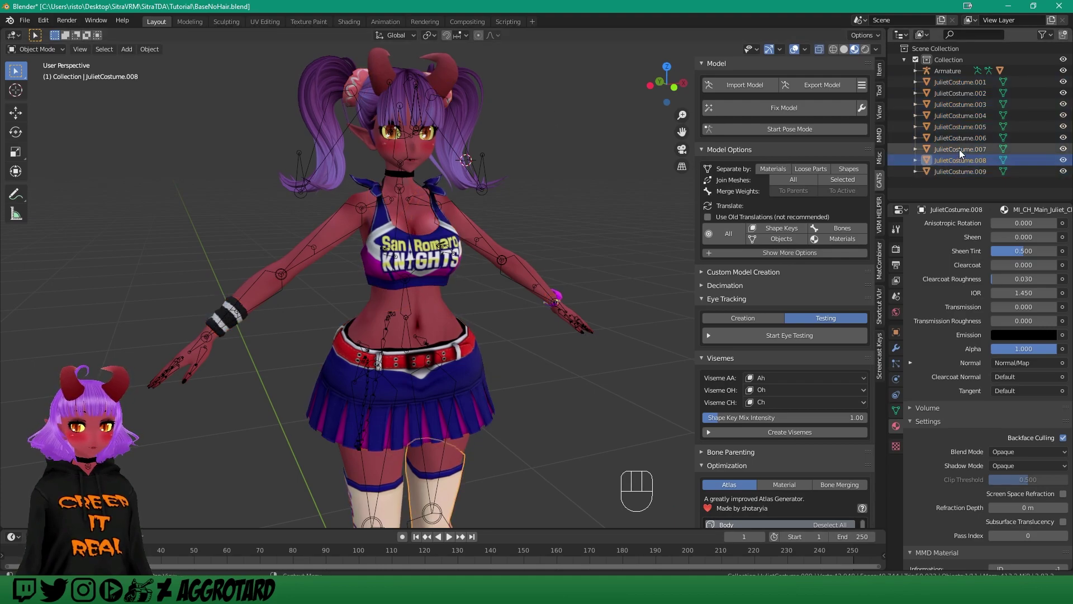
pyautogui.click(957, 171)
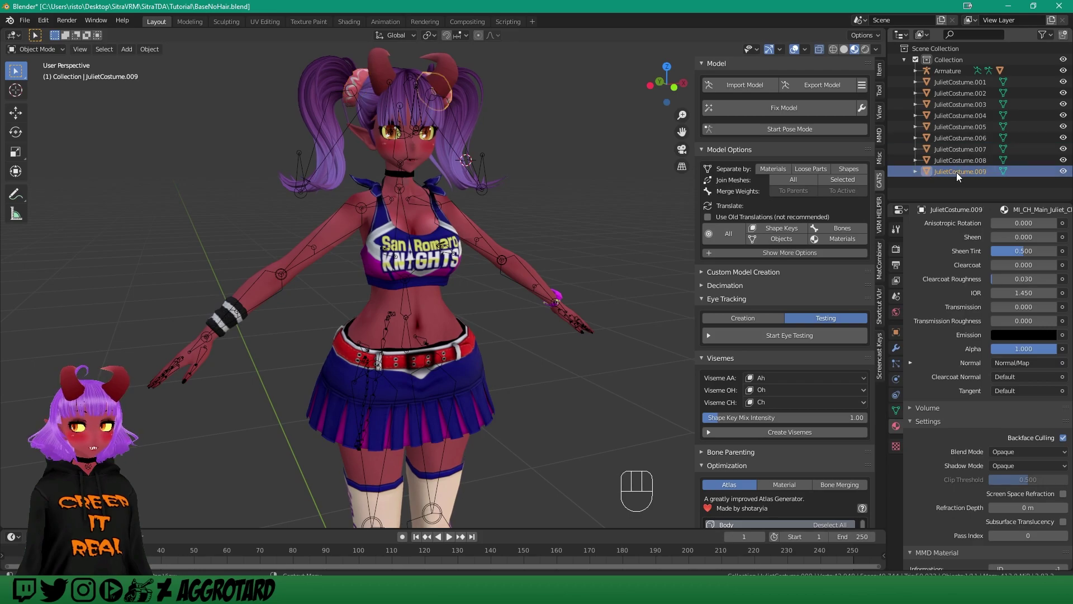
pyautogui.click(959, 148)
pyautogui.click(958, 160)
pyautogui.keyDown('ctrl'); pyautogui.click(957, 139); pyautogui.keyUp('ctrl')
pyautogui.keyDown('ctrl'); pyautogui.click(955, 126); pyautogui.keyUp('ctrl')
pyautogui.keyDown('ctrl'); pyautogui.click(954, 115); pyautogui.keyUp('ctrl')
pyautogui.keyDown('ctrl'); pyautogui.click(954, 105); pyautogui.keyUp('ctrl')
pyautogui.keyDown('ctrl'); pyautogui.click(956, 93); pyautogui.keyUp('ctrl')
pyautogui.keyDown('ctrl'); pyautogui.click(957, 81); pyautogui.keyUp('ctrl')
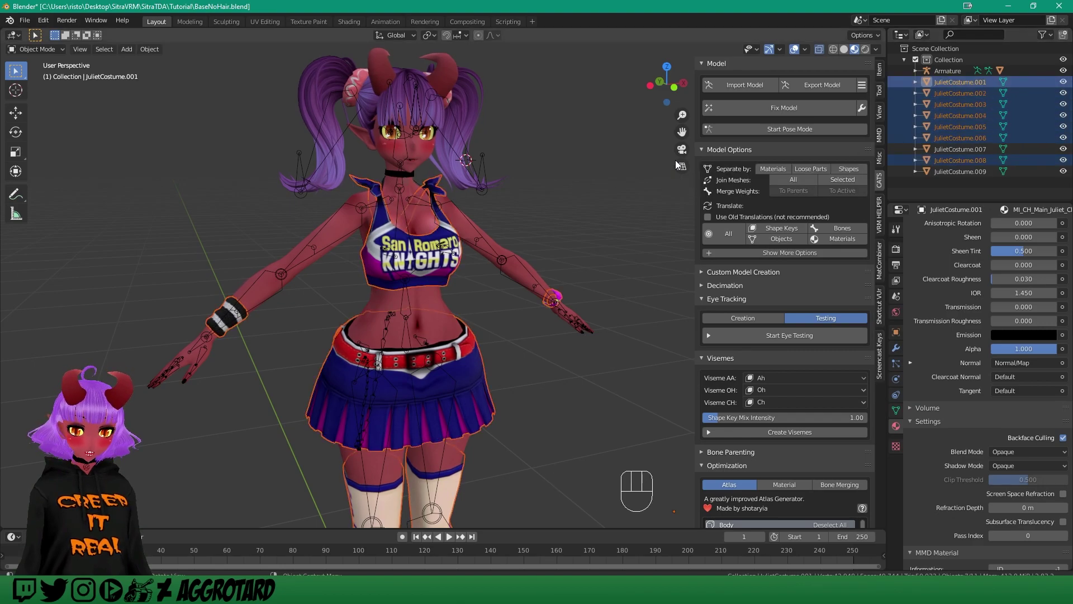
pyautogui.hotkey('ctrl', 'j')
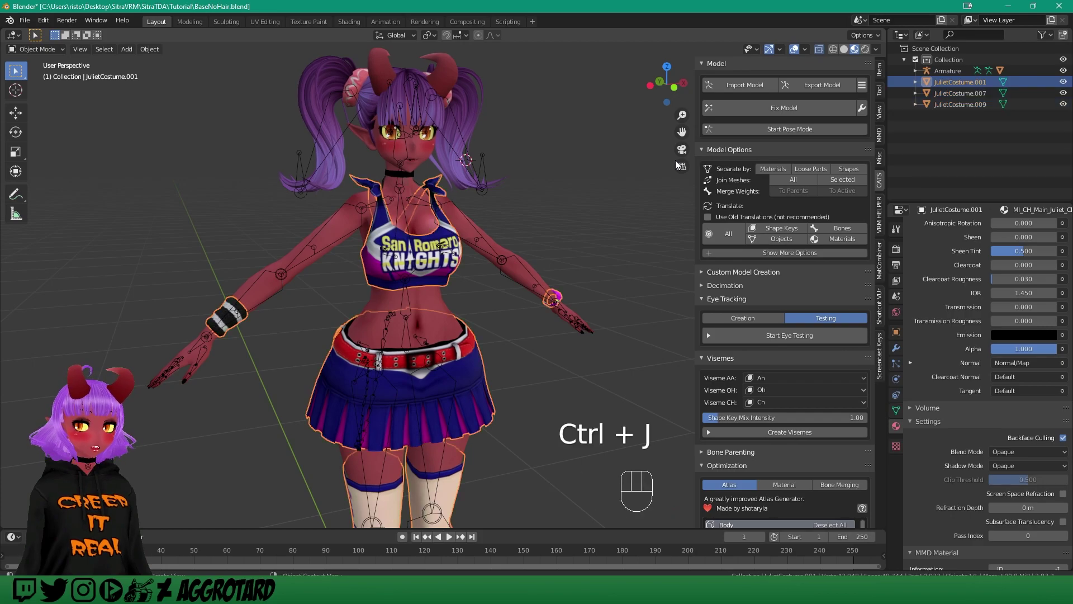
# Join the hair donuts JulietCostume.007 and JulietCostume.009 into one object, checking both joined meshes by toggling their visibility.
pyautogui.click(1063, 83)
pyautogui.click(1063, 82)
pyautogui.moveTo(636, 122); pyautogui.dragTo(581, 125, button='middle')
pyautogui.click(962, 93)
pyautogui.keyDown('ctrl'); pyautogui.click(962, 104); pyautogui.keyUp('ctrl')
pyautogui.hotkey('ctrl', 'j')
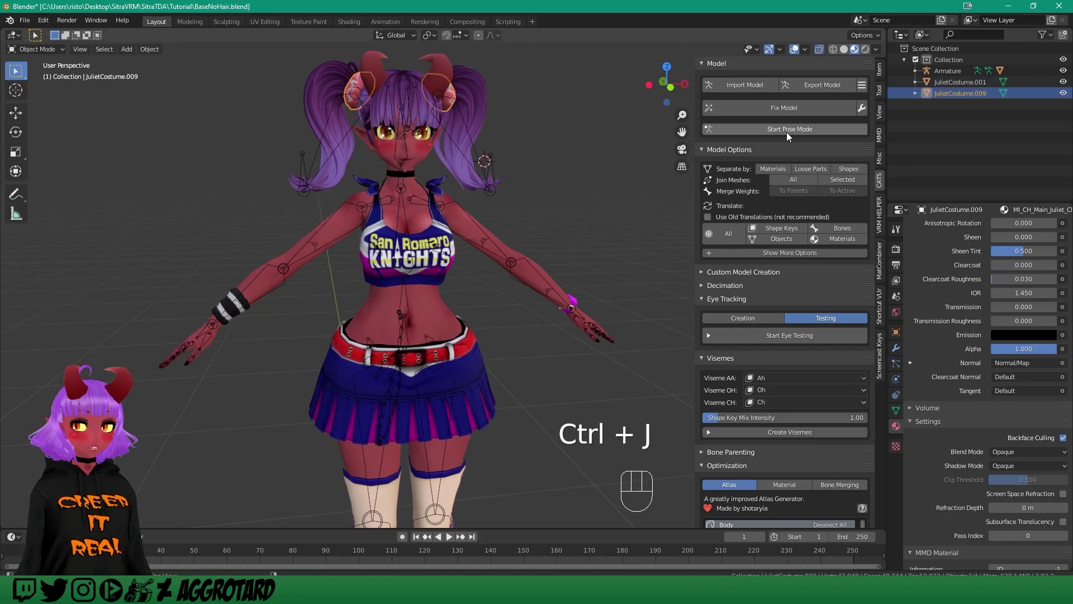
pyautogui.click(1054, 109)
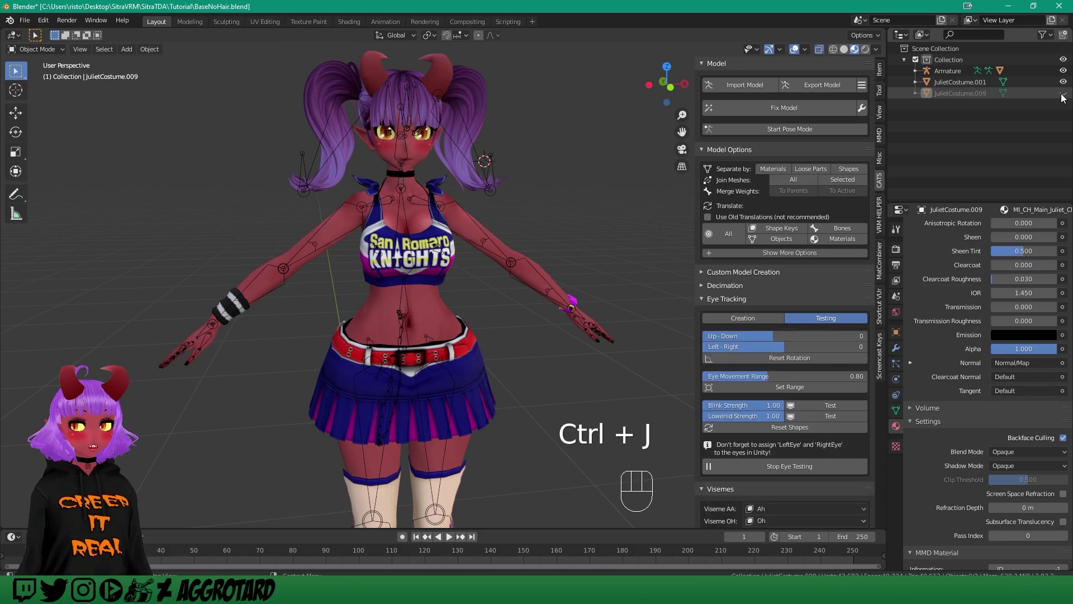
pyautogui.click(1063, 93)
pyautogui.click(1063, 93)
pyautogui.moveTo(607, 143); pyautogui.dragTo(547, 127, button='middle')
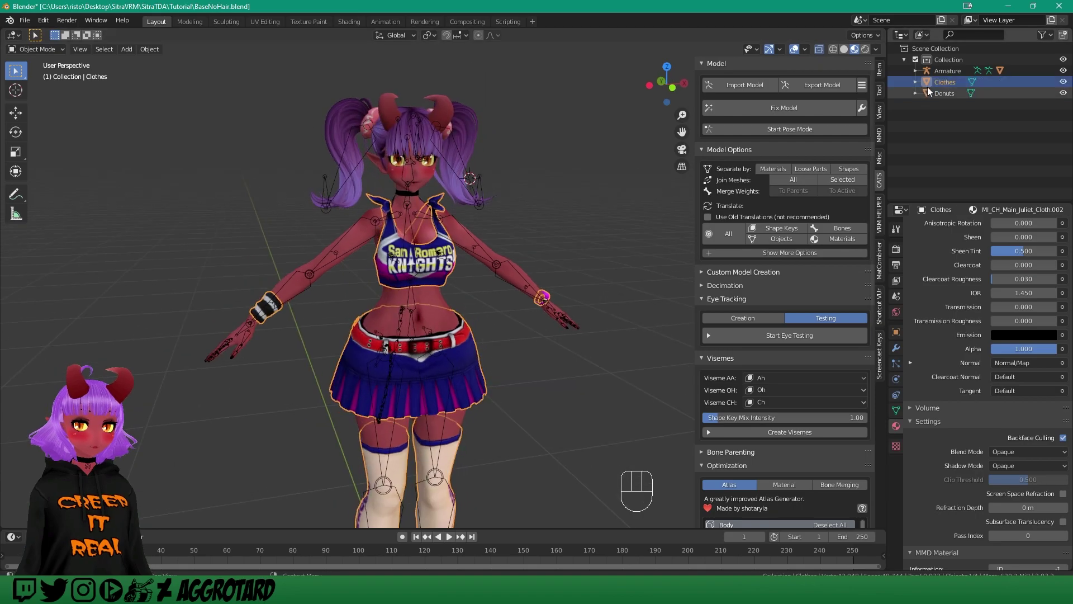
# Rename the joined clothing object to Clothes and the joined hair donut object to Donuts.
pyautogui.click(924, 108)
pyautogui.scroll(3, 522, 152)
pyautogui.scroll(-3, 517, 213)
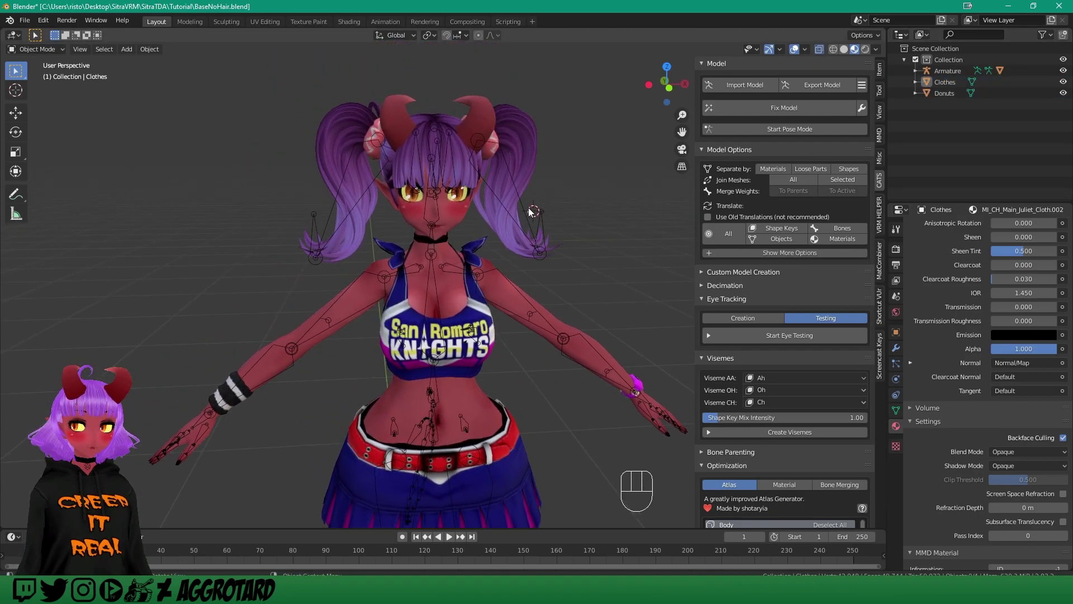
# Expand the Armature's hierarchy and select the Body mesh inside it.
pyautogui.click(948, 83)
pyautogui.click(949, 71)
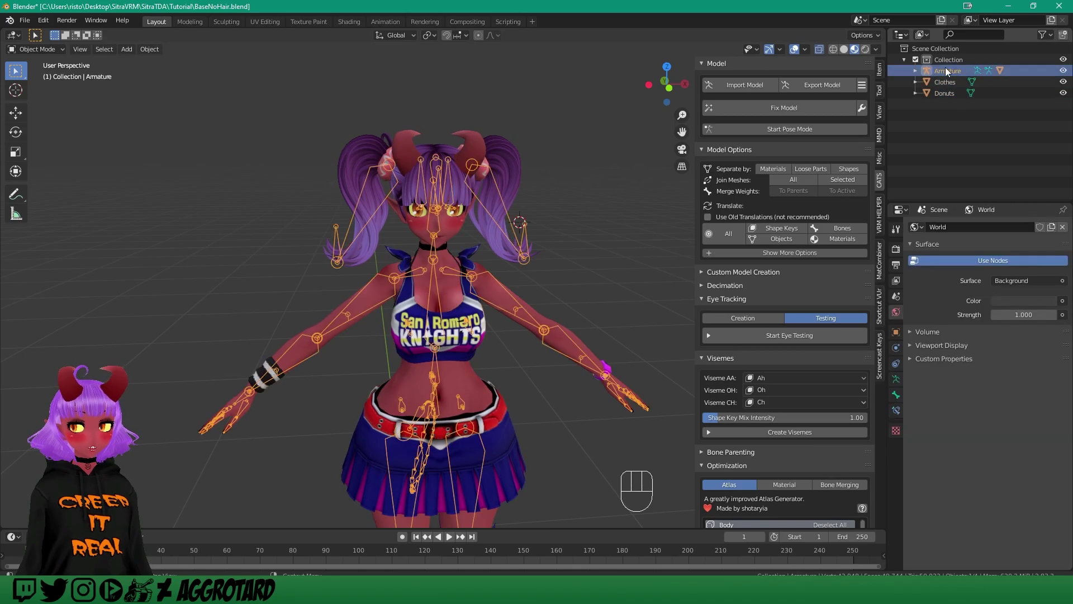
pyautogui.click(958, 106)
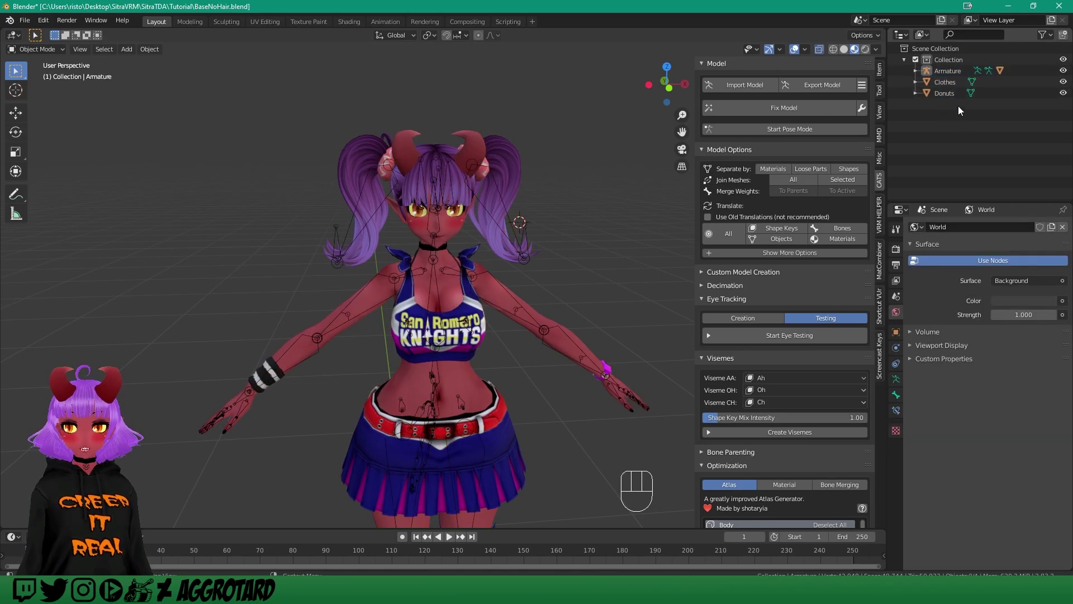
pyautogui.click(914, 70)
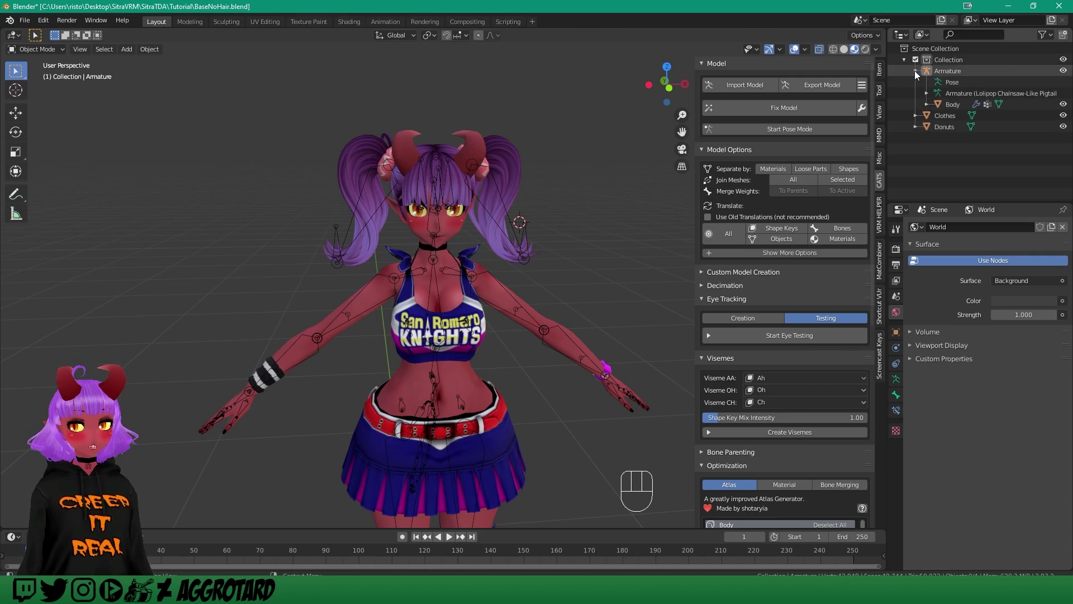
pyautogui.click(949, 105)
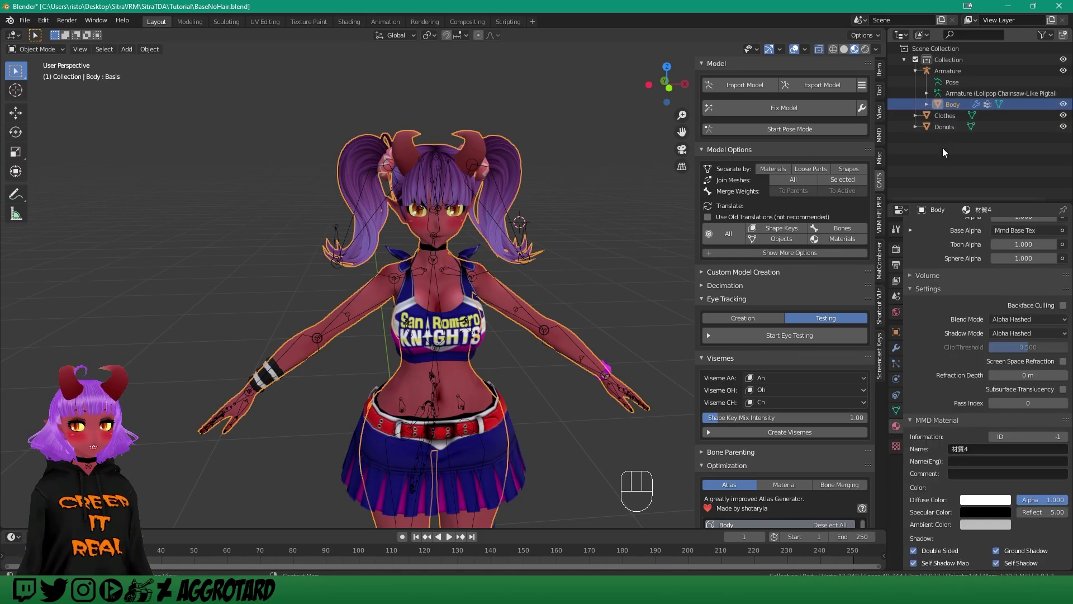
# Join the Donuts and Clothes objects into the Body mesh, keeping Body as the active object.
pyautogui.click(943, 148)
pyautogui.click(949, 105)
pyautogui.click(947, 126)
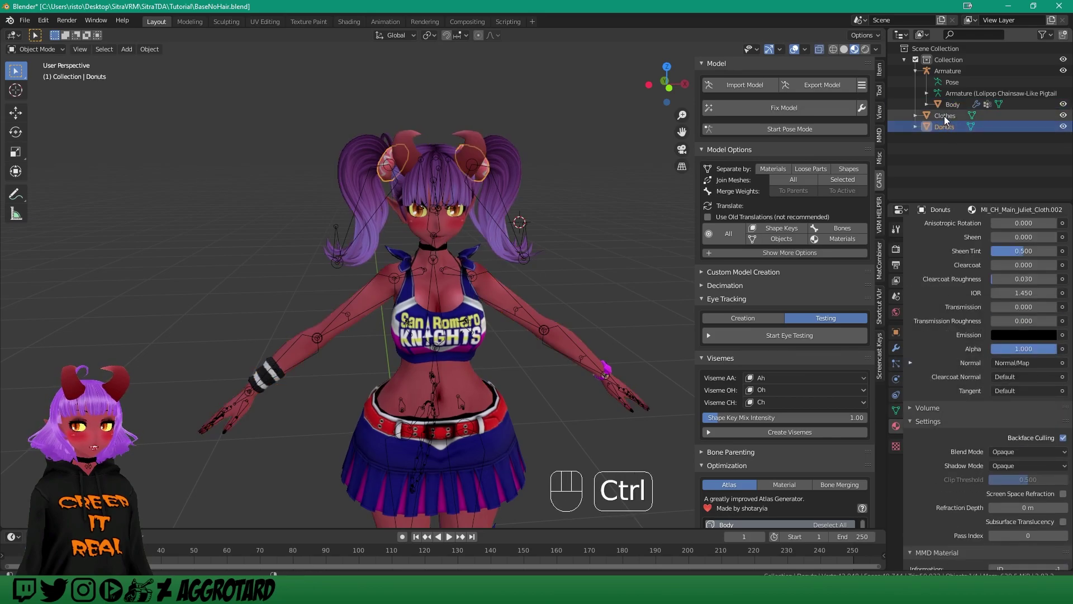
pyautogui.keyDown('ctrl'); pyautogui.click(945, 116); pyautogui.keyUp('ctrl')
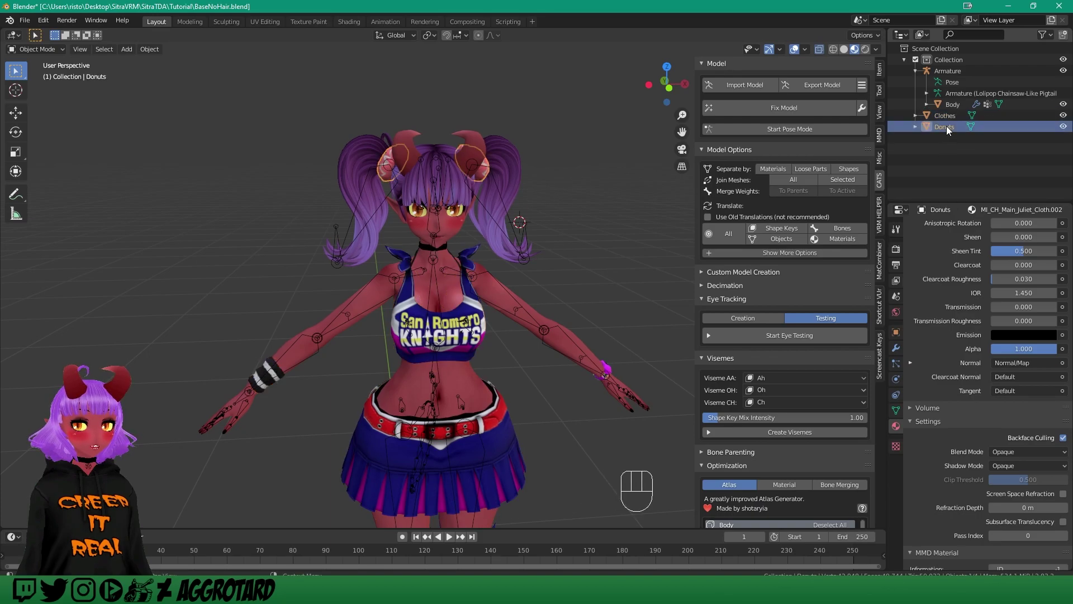
pyautogui.click(947, 126)
pyautogui.keyDown('shift'); pyautogui.click(947, 116); pyautogui.keyUp('shift')
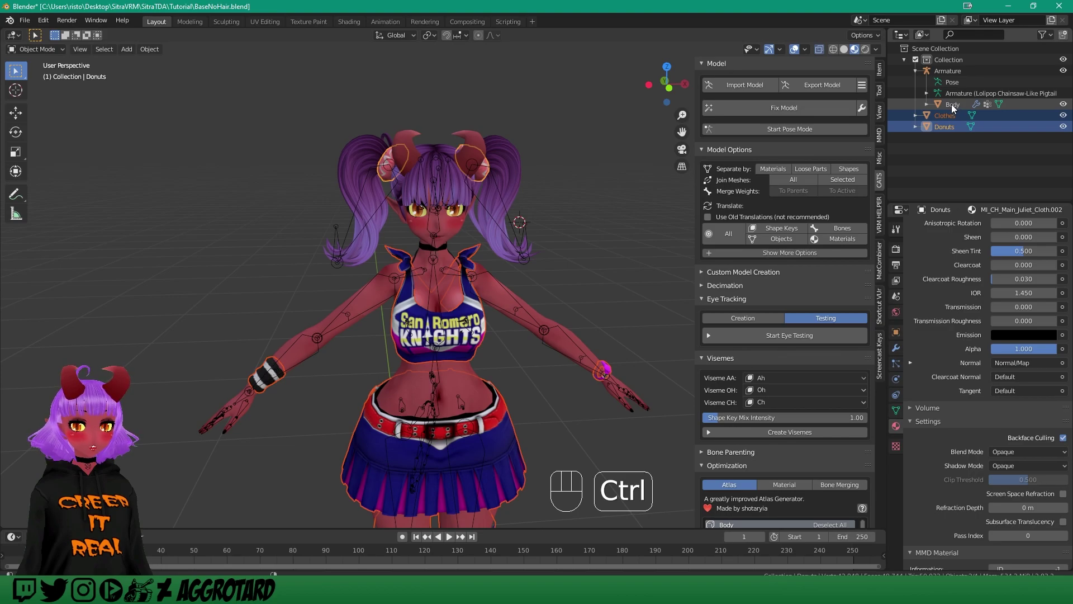
pyautogui.keyDown('ctrl'); pyautogui.click(952, 104); pyautogui.keyUp('ctrl')
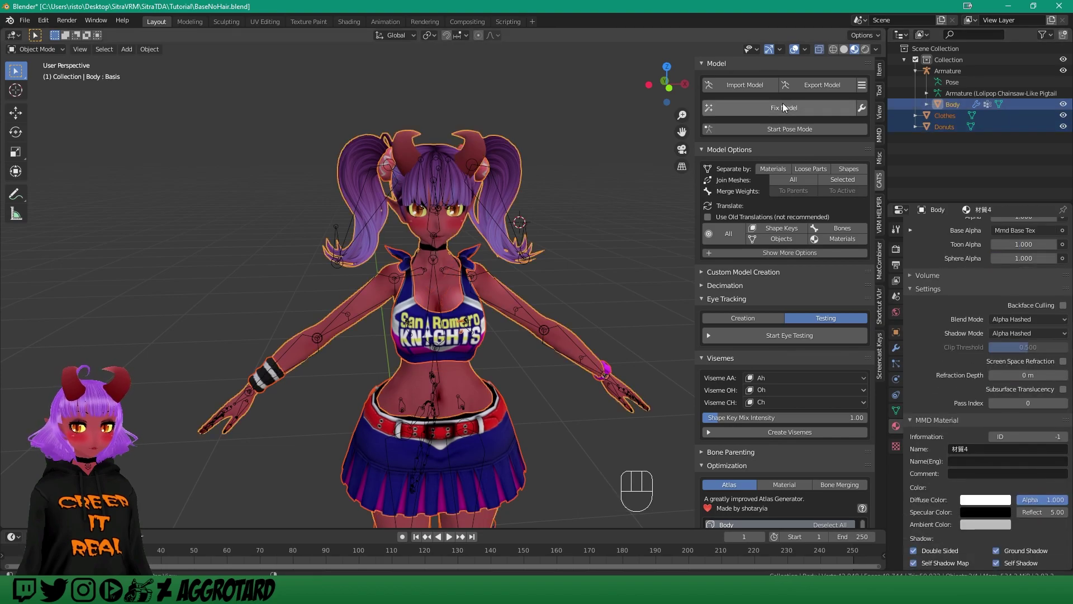
pyautogui.hotkey('ctrl', 'j')
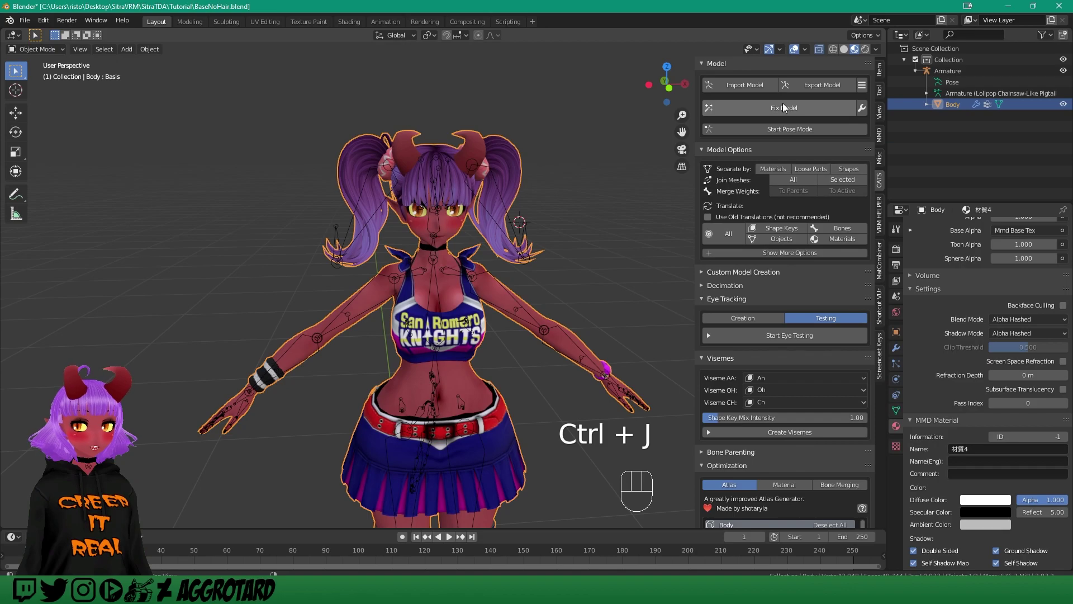
# Inspect the merged Body mesh from several angles and toggle its visibility to check that the costume belongs to it.
pyautogui.moveTo(663, 143); pyautogui.dragTo(623, 139, button='middle')
pyautogui.moveTo(622, 139); pyautogui.dragTo(829, 120)
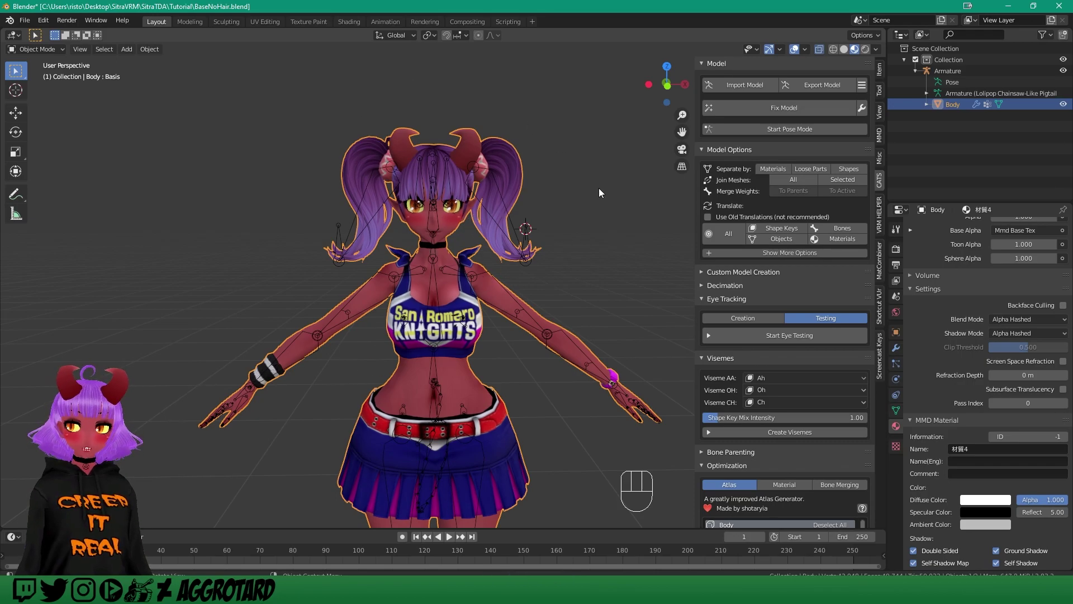
pyautogui.moveTo(573, 147); pyautogui.dragTo(595, 151, button='middle')
pyautogui.click(596, 155)
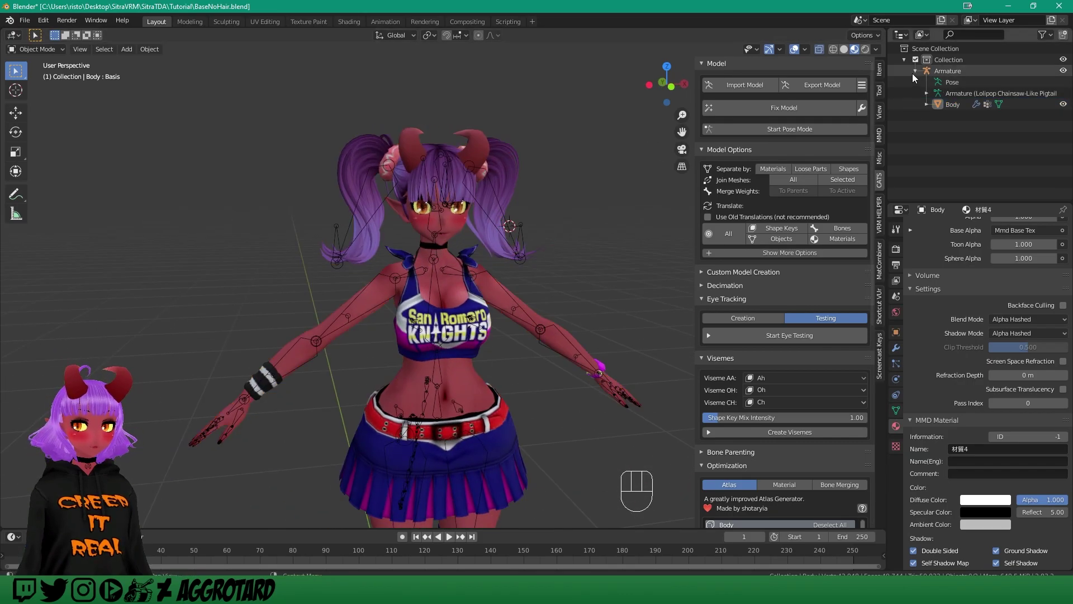
pyautogui.click(1063, 104)
pyautogui.click(1063, 104)
pyautogui.click(1063, 105)
pyautogui.click(1064, 105)
pyautogui.moveTo(526, 172); pyautogui.dragTo(507, 189, button='middle')
pyautogui.scroll(-1, 484, 193)
pyautogui.scroll(1, 448, 250)
pyautogui.keyDown('shift'); pyautogui.moveTo(447, 250); pyautogui.dragTo(454, 152, button='middle'); pyautogui.keyUp('shift')
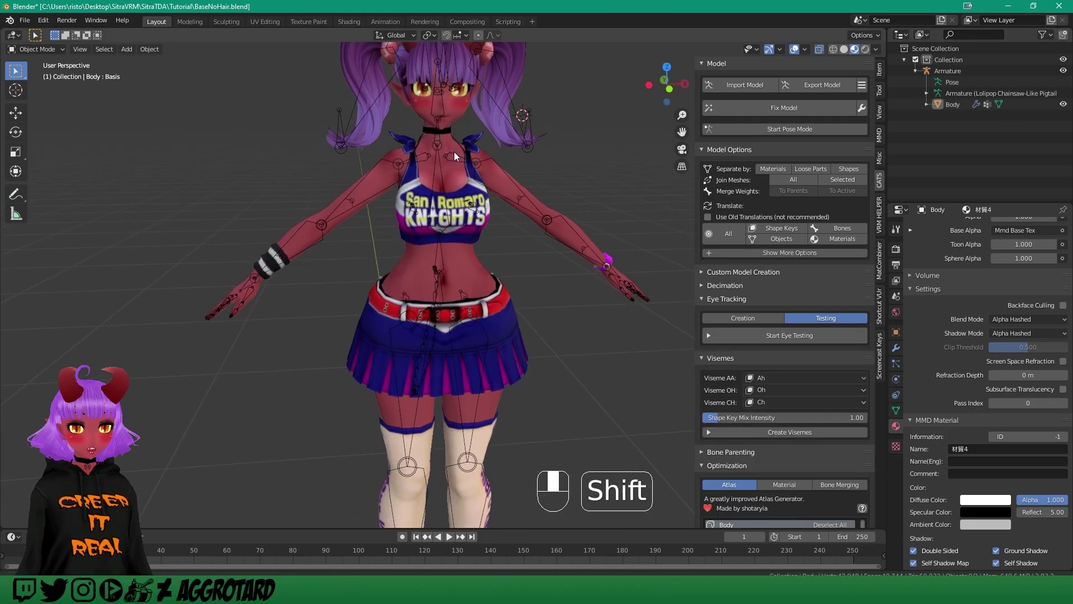
pyautogui.keyDown('shift'); pyautogui.moveTo(455, 113); pyautogui.dragTo(458, 140, button='middle'); pyautogui.keyUp('shift')
# Test the armature in Pose Mode by rotating the Right leg bone forward, and undo back to Object Mode.
pyautogui.click(945, 71)
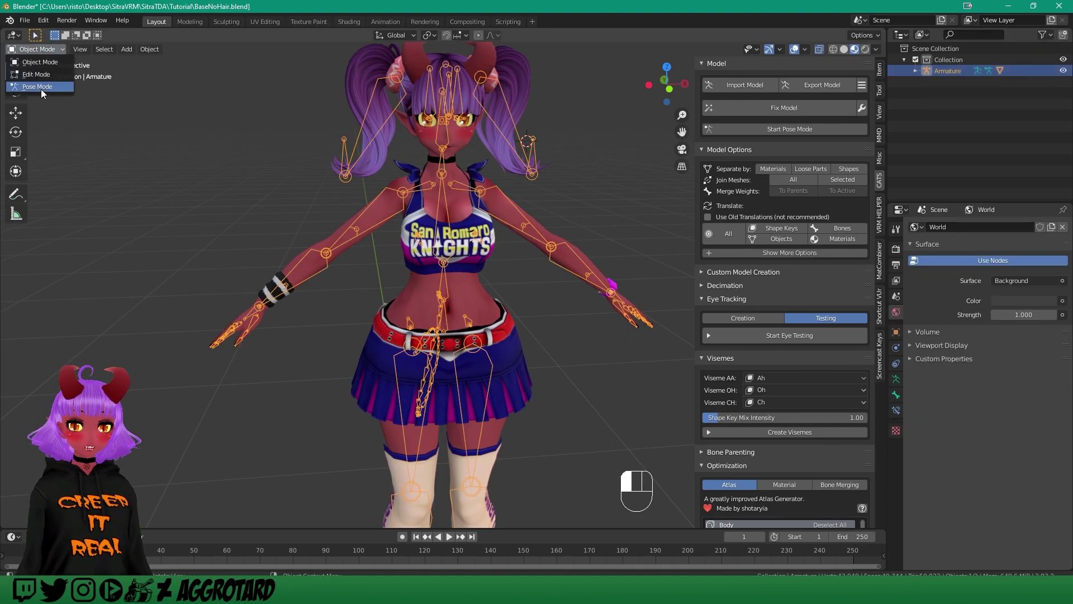
pyautogui.click(41, 87)
pyautogui.moveTo(428, 142); pyautogui.dragTo(518, 113, button='middle')
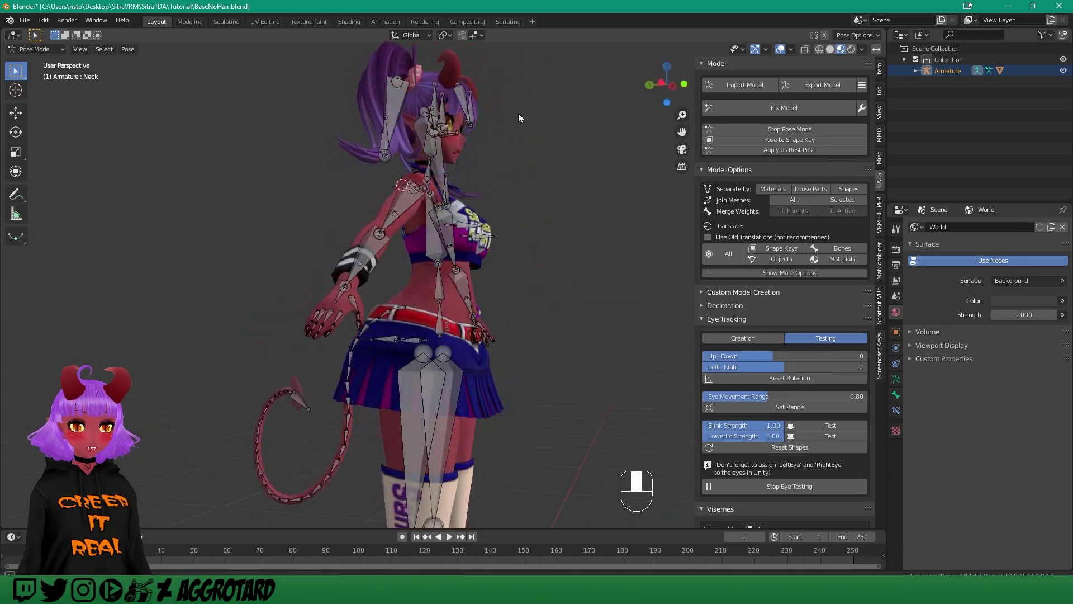
pyautogui.click(424, 374)
pyautogui.press('r')
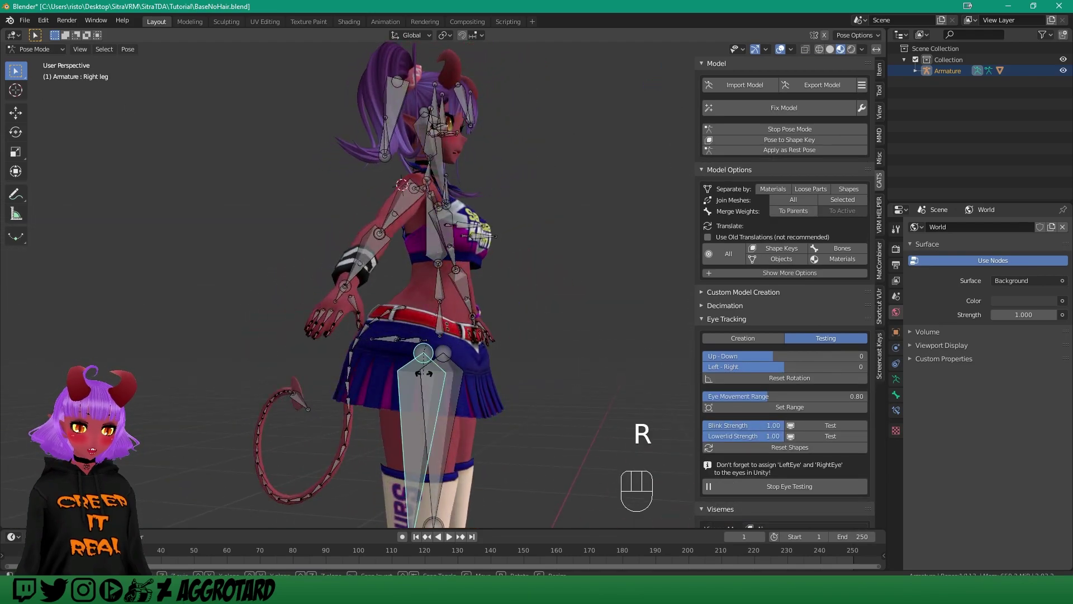
pyautogui.click(502, 335)
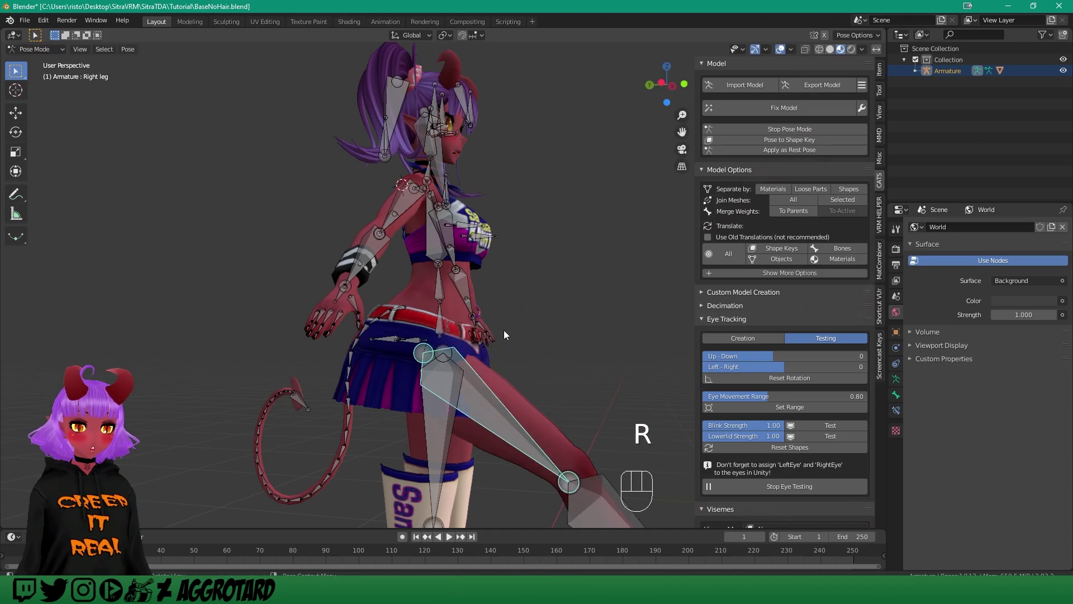
pyautogui.hotkey('ctrl', 'z')
pyautogui.moveTo(541, 286); pyautogui.dragTo(567, 253, button='middle')
pyautogui.hotkey('ctrl', 'z')
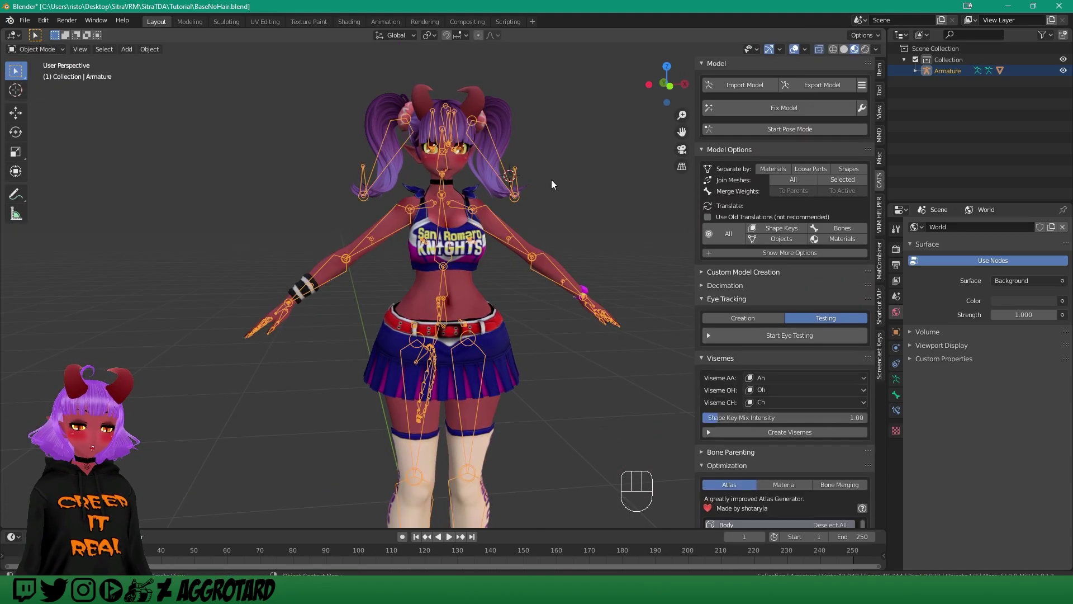
pyautogui.click(466, 283)
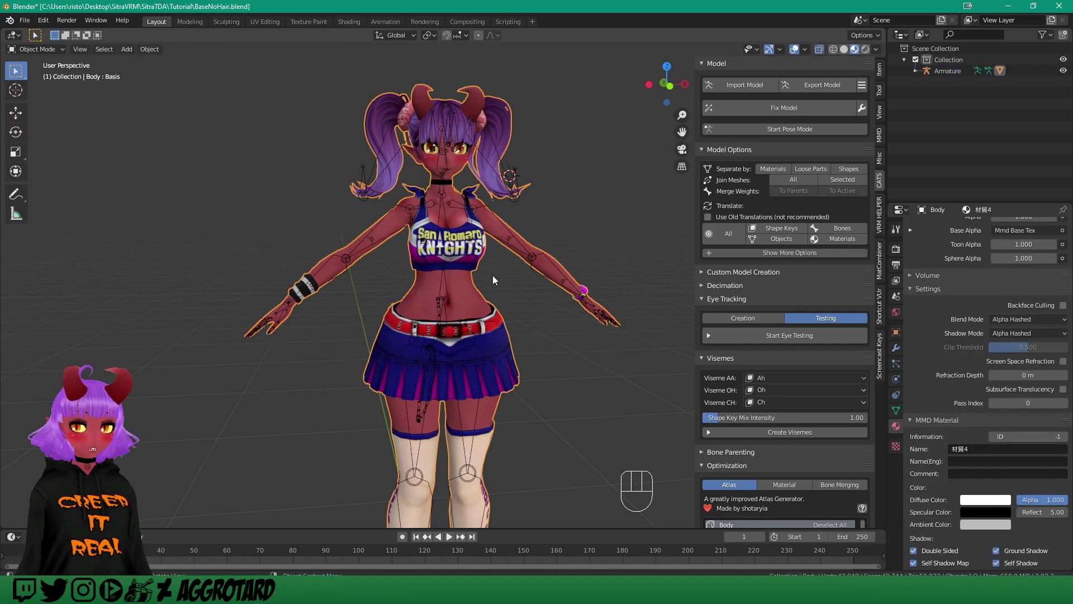
pyautogui.click(572, 184)
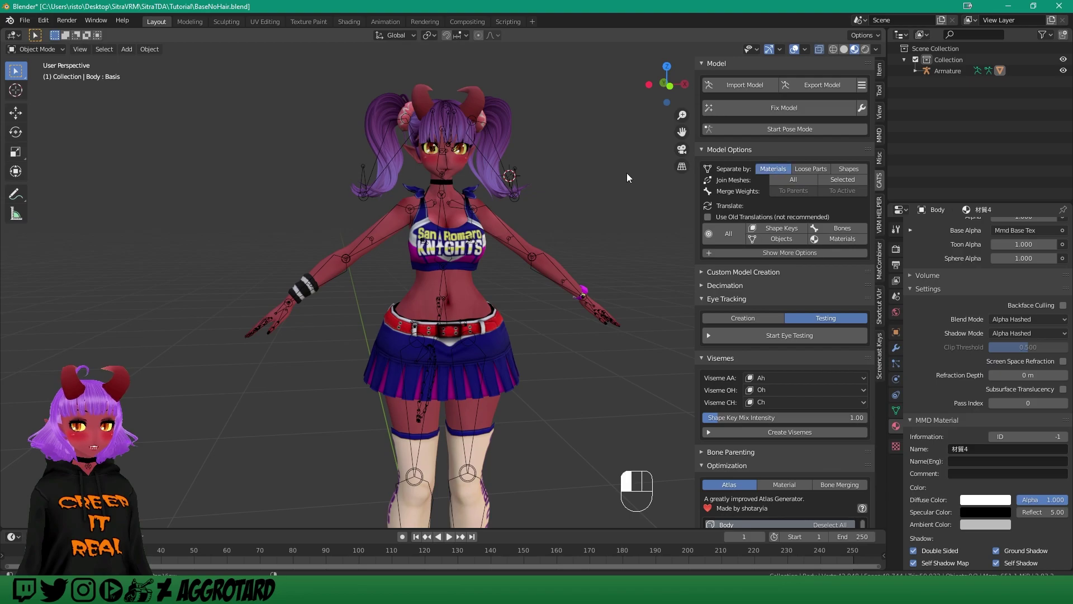
# Separate the Body mesh by materials and expand the Armature's hierarchy to show the resulting parts.
pyautogui.click(764, 172)
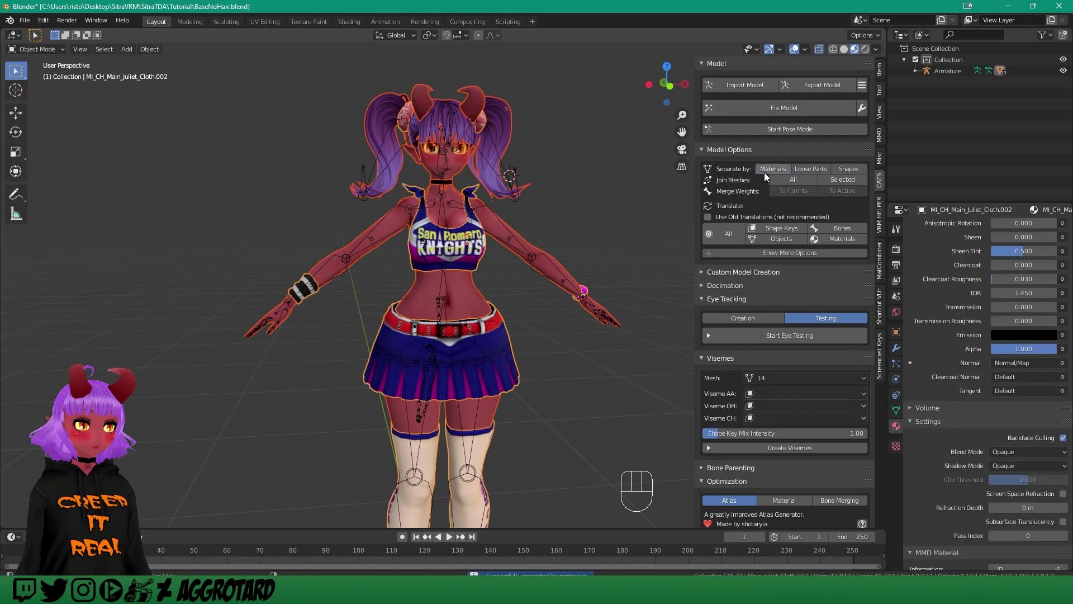
pyautogui.click(914, 72)
pyautogui.scroll(-2, 951, 127)
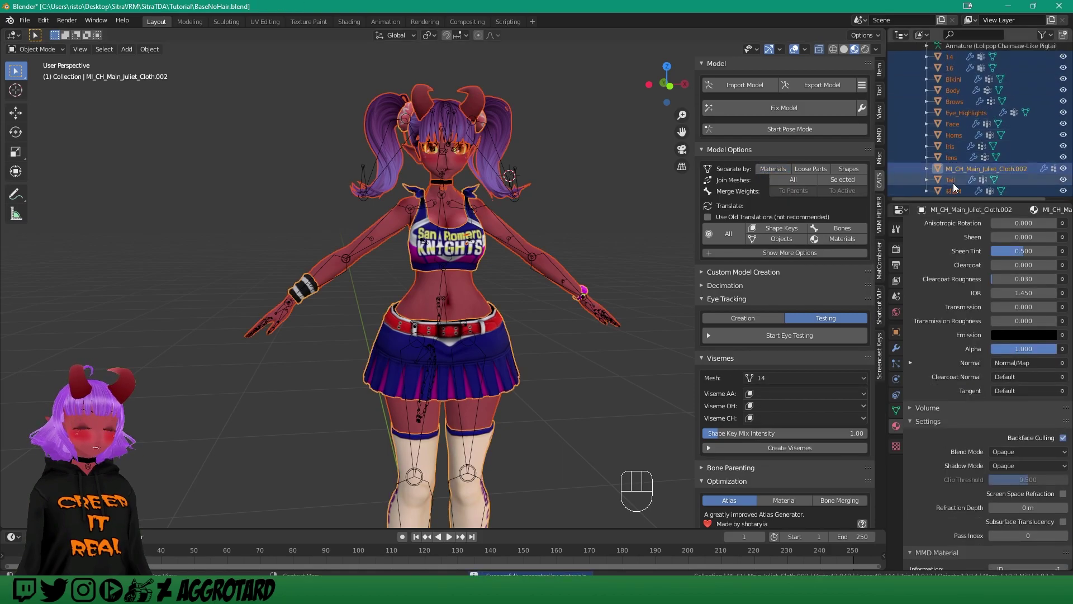
pyautogui.scroll(2, 957, 134)
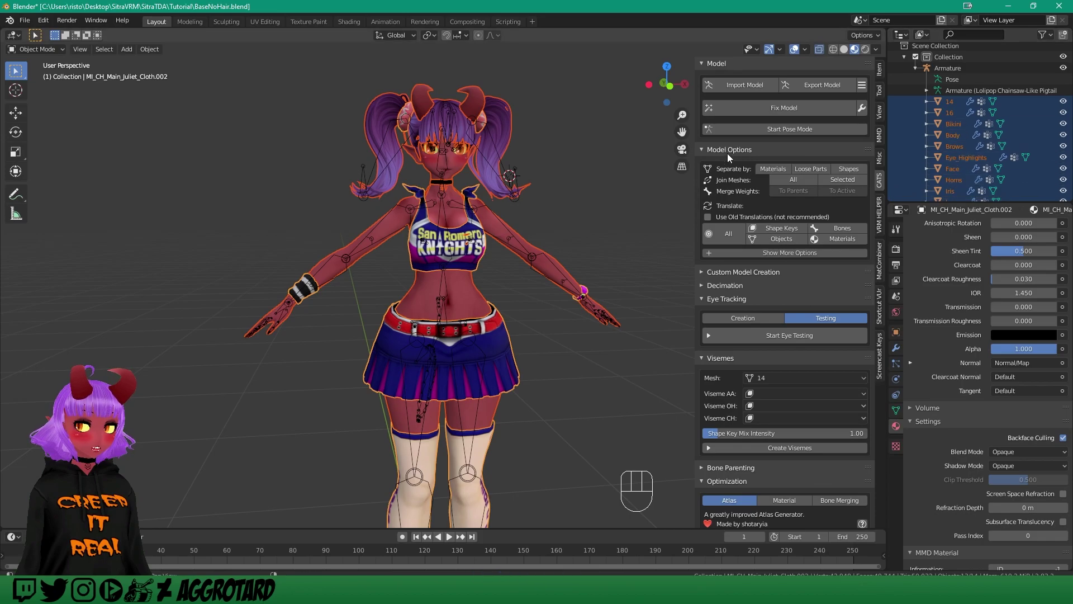
# Delete the Bikini mesh from the Armature.
pyautogui.click(968, 123)
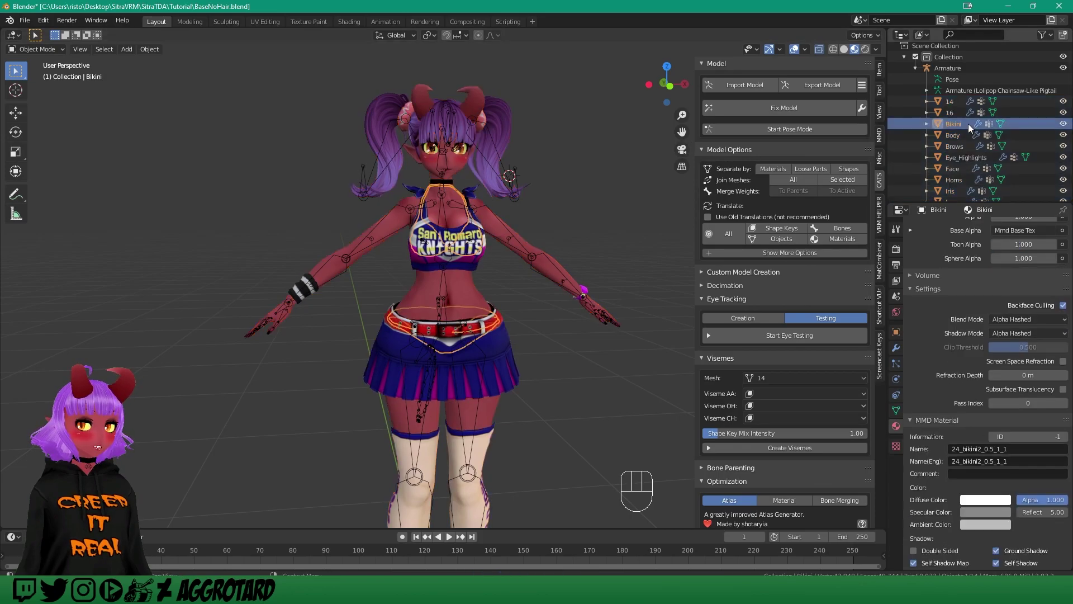
pyautogui.press('Delete')
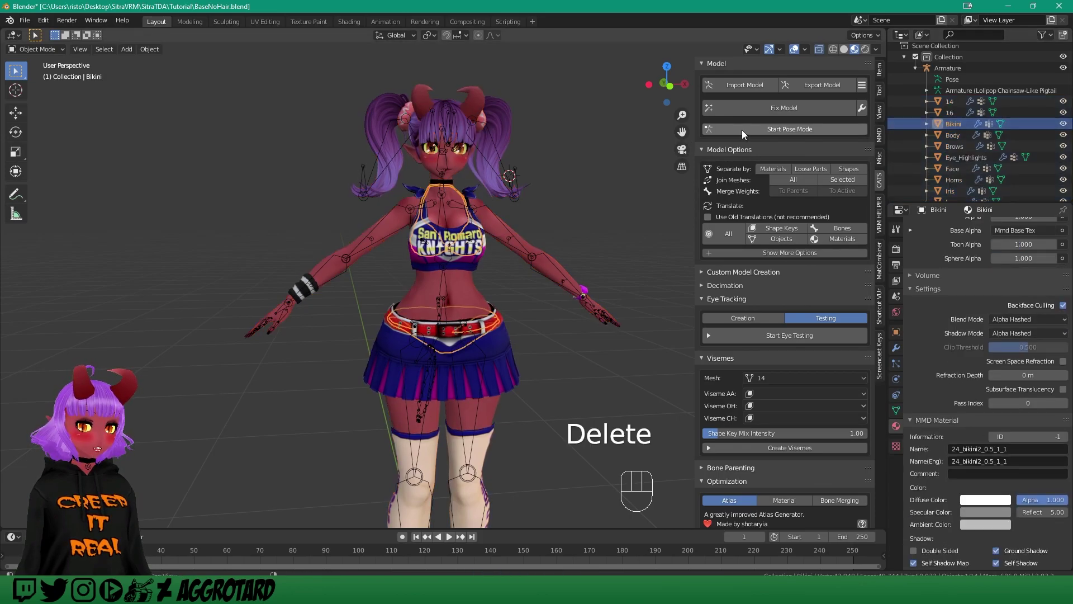
pyautogui.press('Delete')
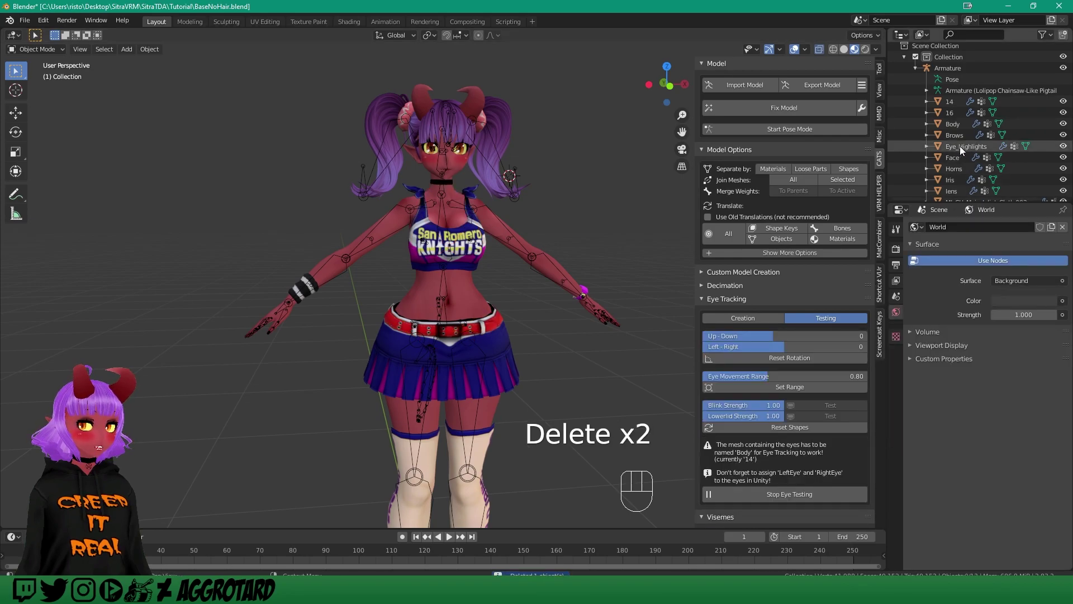
# Separate the two donut-shaped hair ornaments from MI_CH_Main_Juliet_Cloth.002 into their own object in Edit Mode, and return to Object Mode.
pyautogui.scroll(-2, 964, 148)
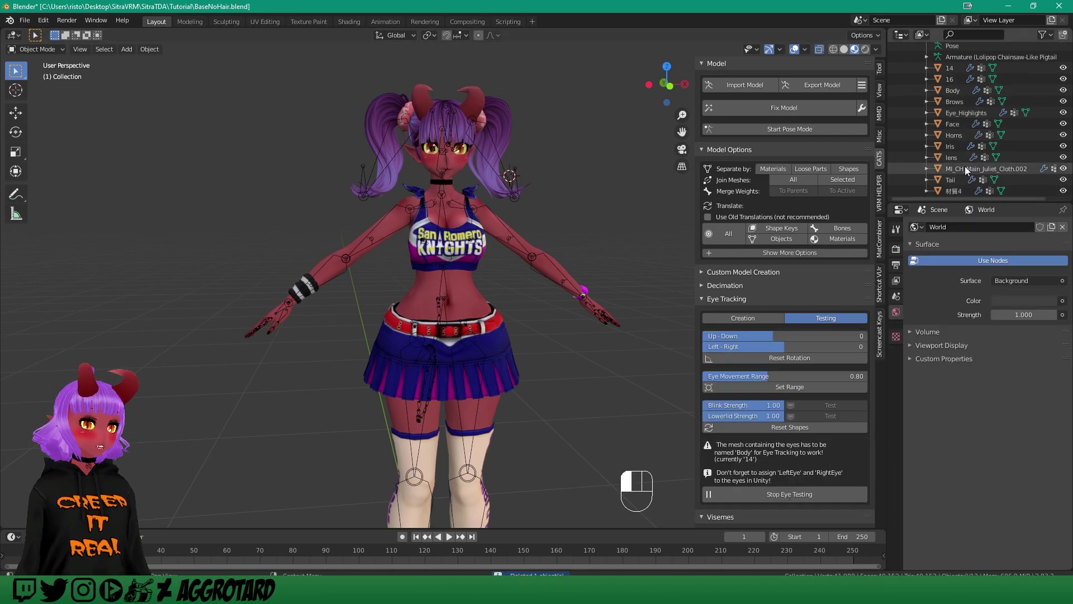
pyautogui.click(965, 168)
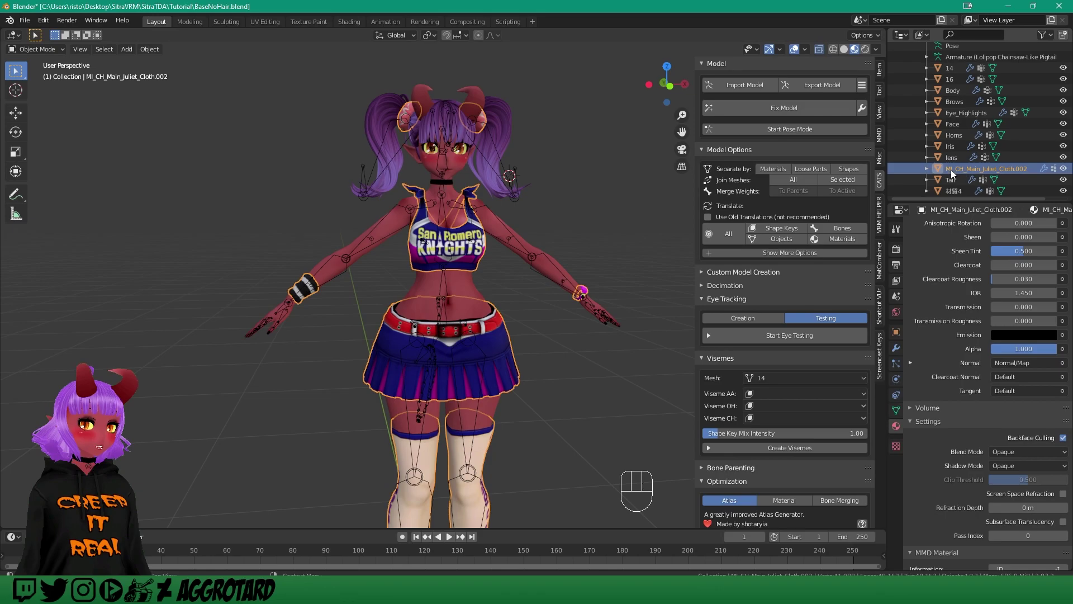
pyautogui.moveTo(622, 131); pyautogui.dragTo(587, 170, button='middle')
pyautogui.scroll(3, 610, 98)
pyautogui.click(48, 52)
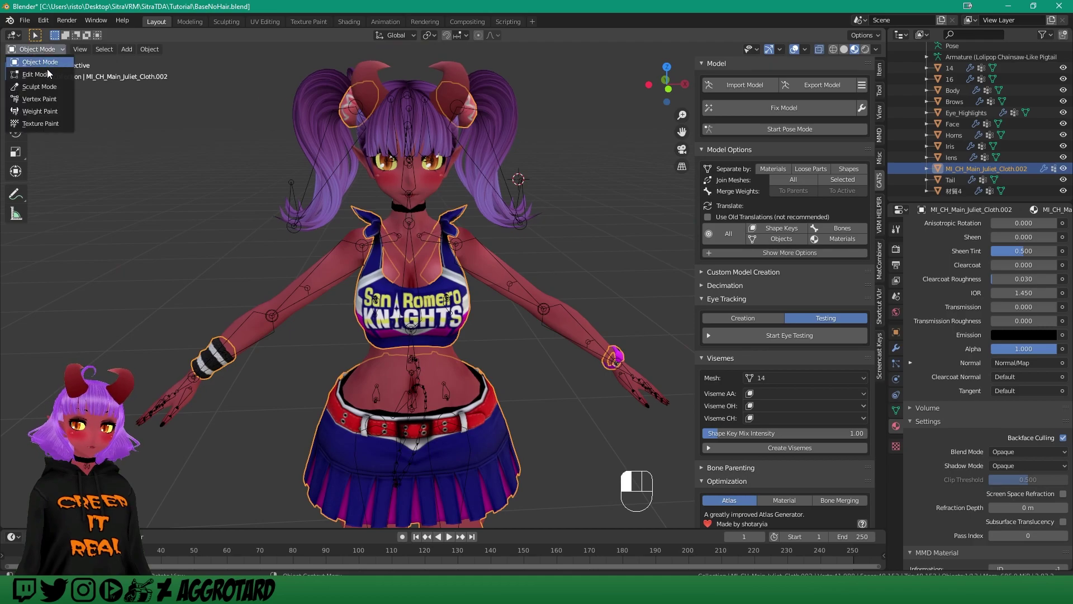
pyautogui.click(33, 63)
pyautogui.moveTo(347, 98)
pyautogui.mouseDown()
pyautogui.moveTo(366, 84)
pyautogui.moveTo(354, 119)
pyautogui.moveTo(374, 102)
pyautogui.mouseUp()
pyautogui.moveTo(443, 78)
pyautogui.keyDown('shift'); pyautogui.mouseDown()
pyautogui.moveTo(498, 106)
pyautogui.moveTo(428, 87)
pyautogui.mouseUp(); pyautogui.keyUp('shift')
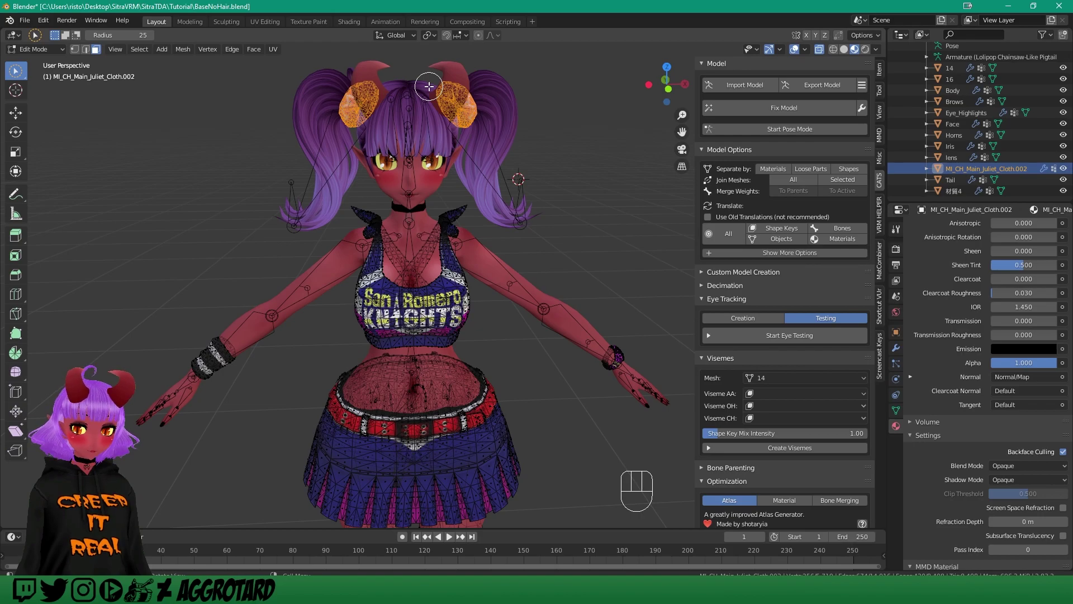
pyautogui.hotkey('ctrl', 'l')
pyautogui.press('p')
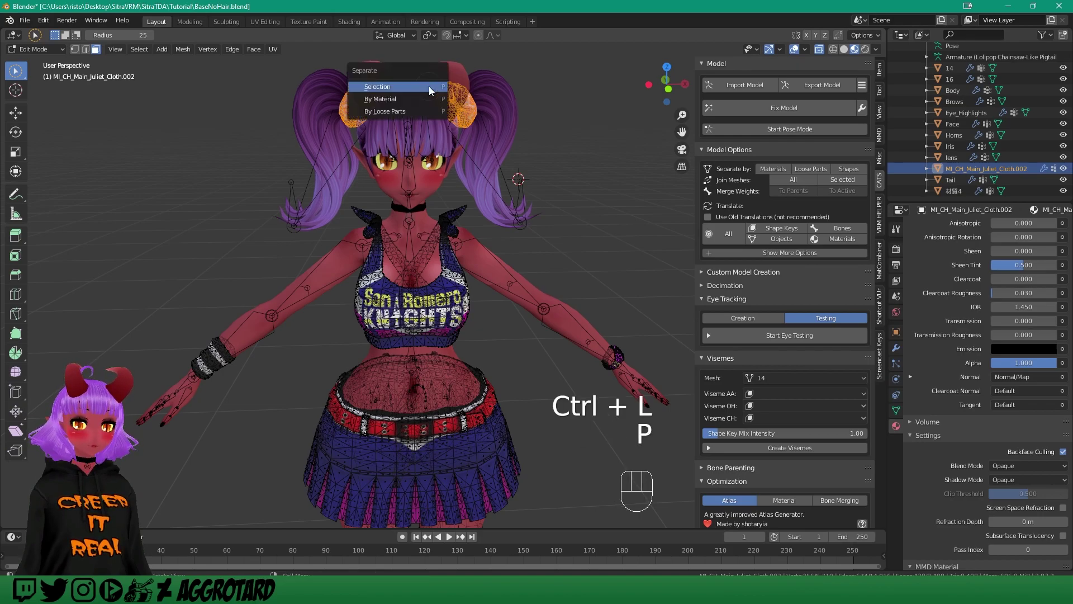
pyautogui.click(429, 86)
pyautogui.click(35, 49)
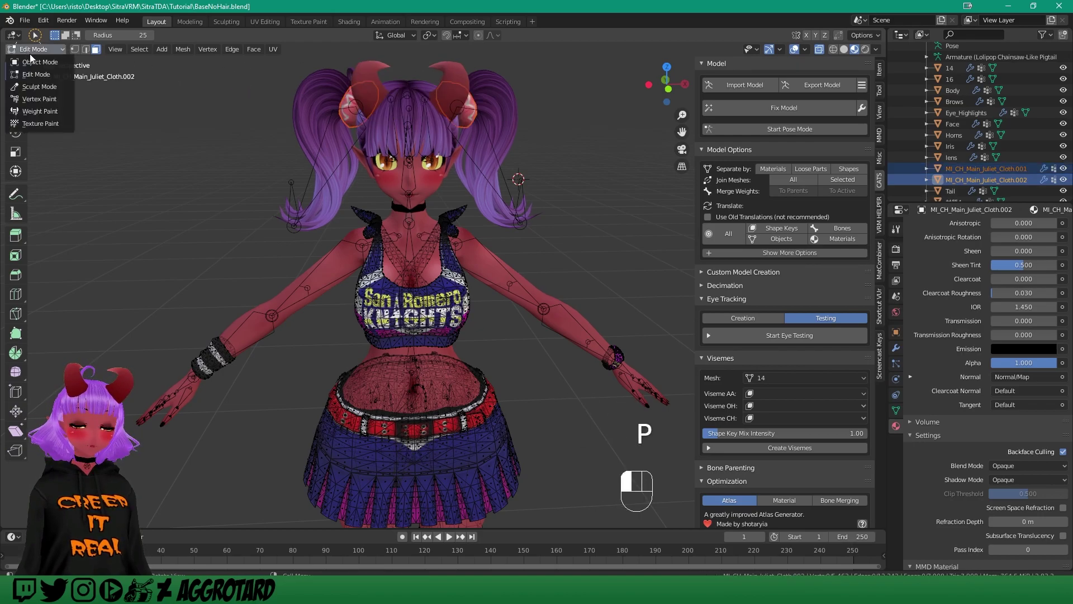
pyautogui.click(34, 60)
# Rename the costume mesh MI_CH_Main_Juliet_Cloth.002 as Clothes.
pyautogui.click(992, 181)
pyautogui.rightClick(992, 180)
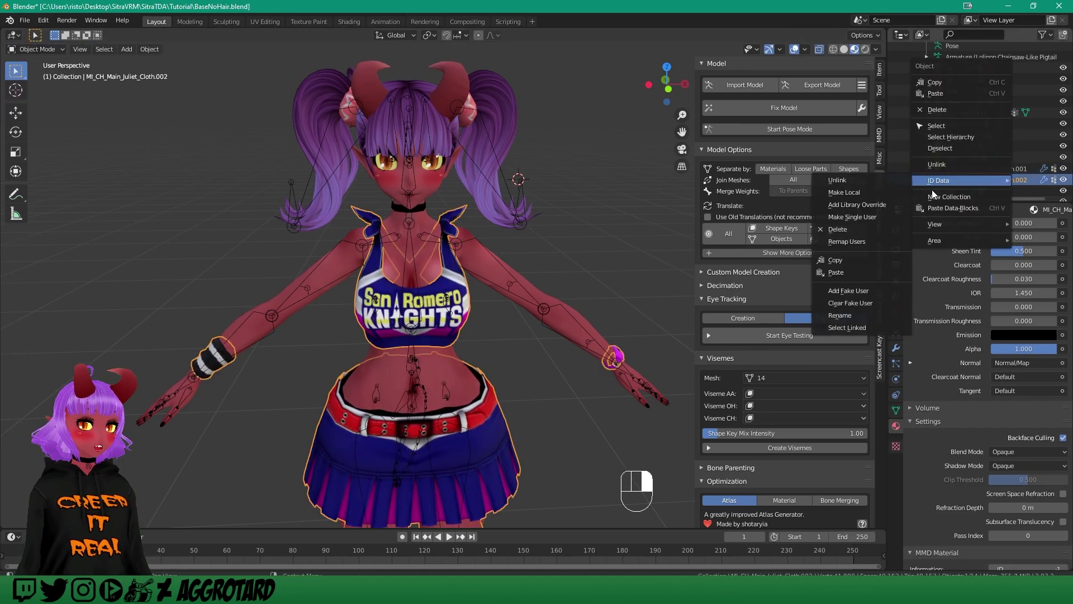
pyautogui.click(856, 312)
pyautogui.write('Cl')
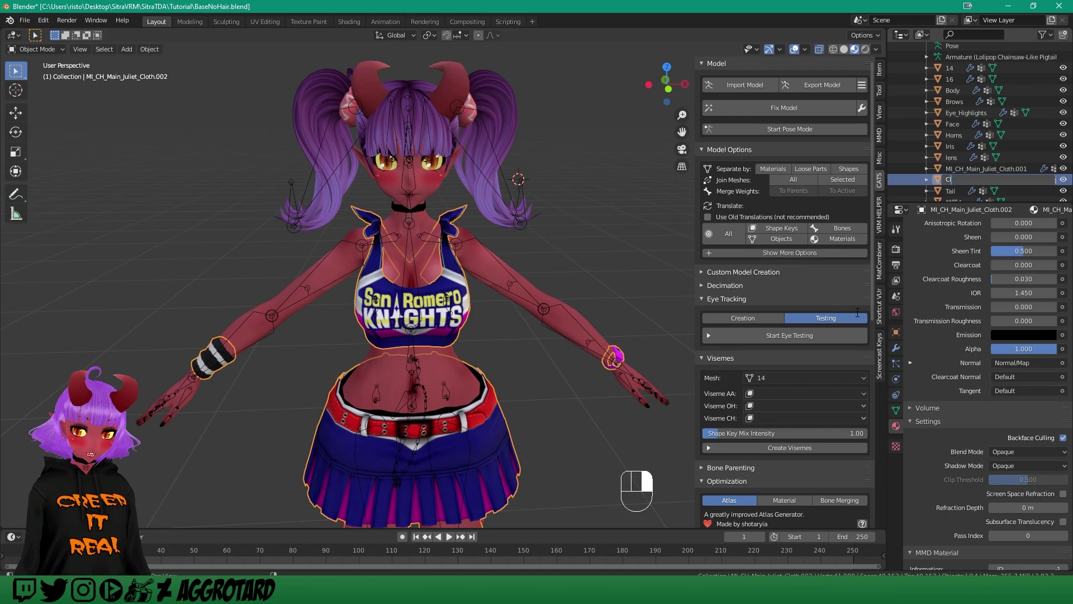
pyautogui.write('othe')
pyautogui.press('Return')
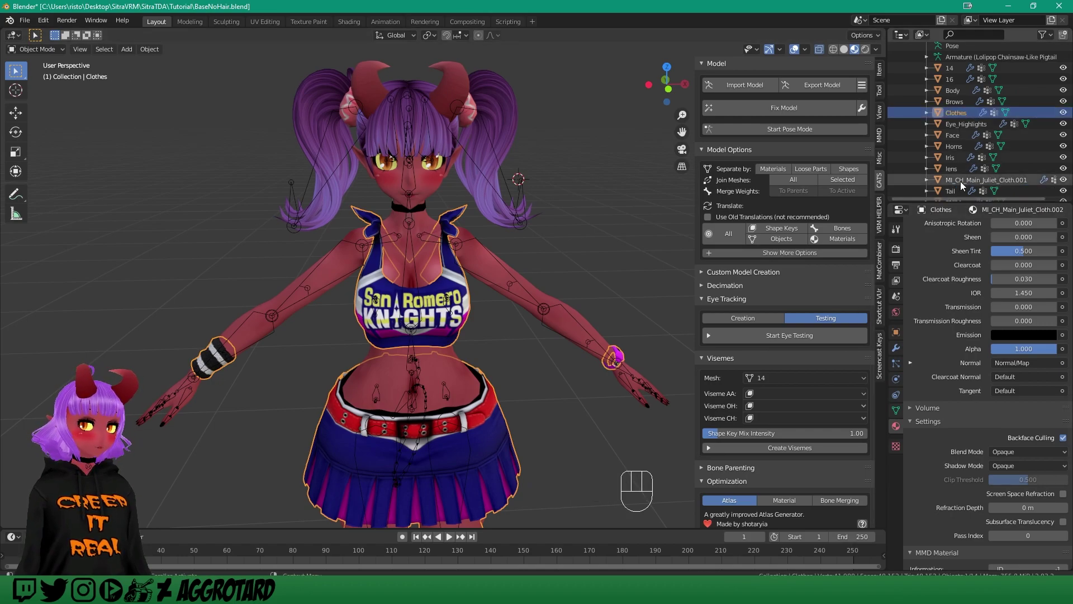
# Rename the separated hair ornament mesh MI_CH_Main_Juliet_Cloth.001 as Donuts.
pyautogui.rightClick(963, 180)
pyautogui.moveTo(961, 181)
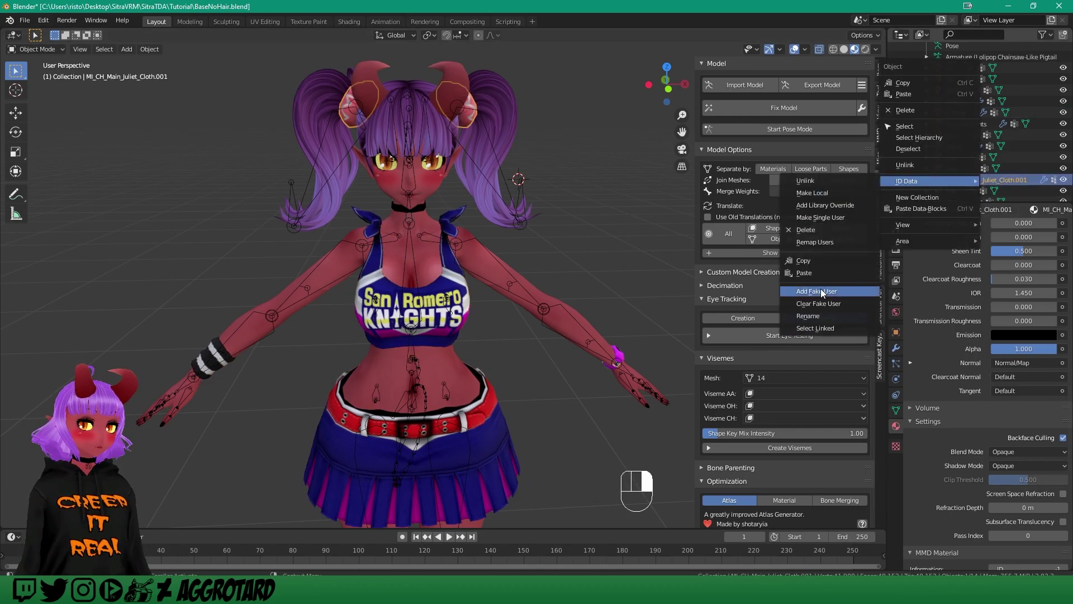
pyautogui.click(816, 317)
pyautogui.write('Donuts')
pyautogui.press('Return')
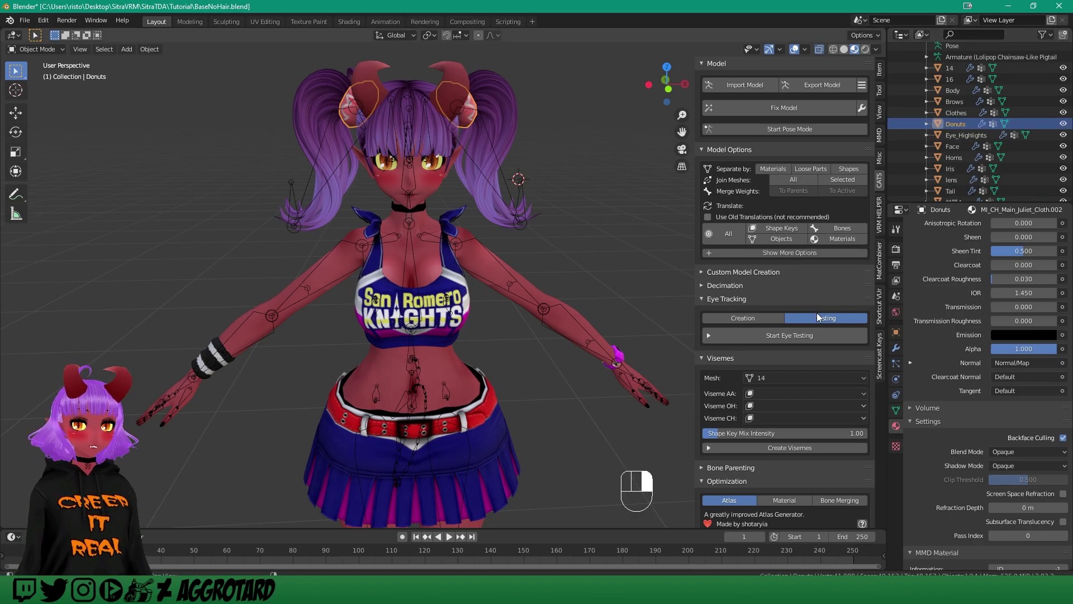
# Select the Clothes mesh and delete all of its vertex groups, including the locked one.
pyautogui.click(576, 155)
pyautogui.scroll(-1, 570, 159)
pyautogui.keyDown('shift'); pyautogui.moveTo(520, 225); pyautogui.dragTo(469, 137, button='middle'); pyautogui.keyUp('shift')
pyautogui.scroll(-1, 970, 170)
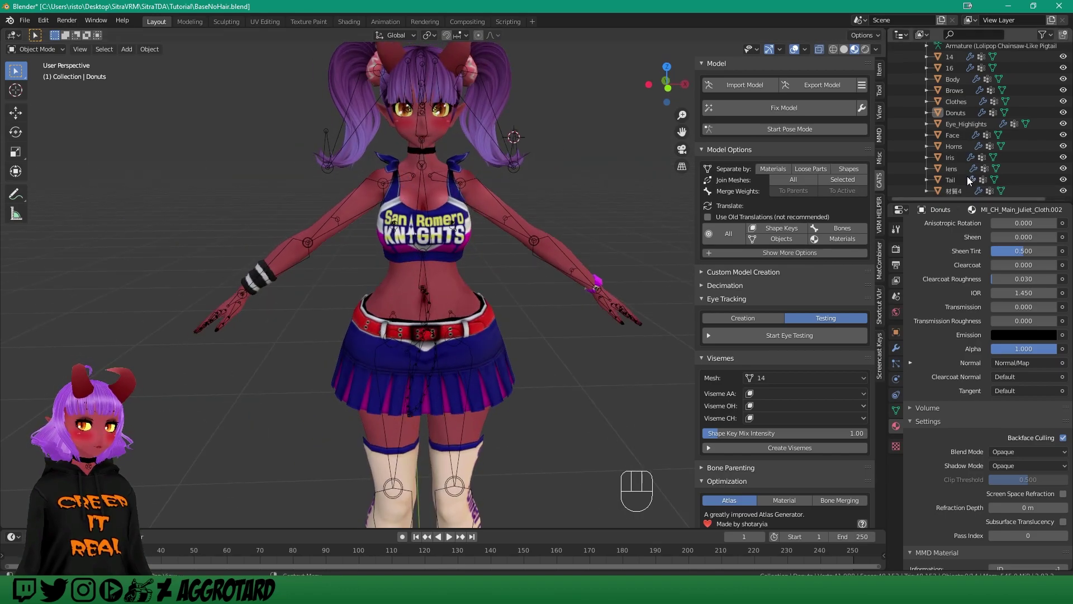
pyautogui.scroll(4, 969, 179)
pyautogui.click(960, 147)
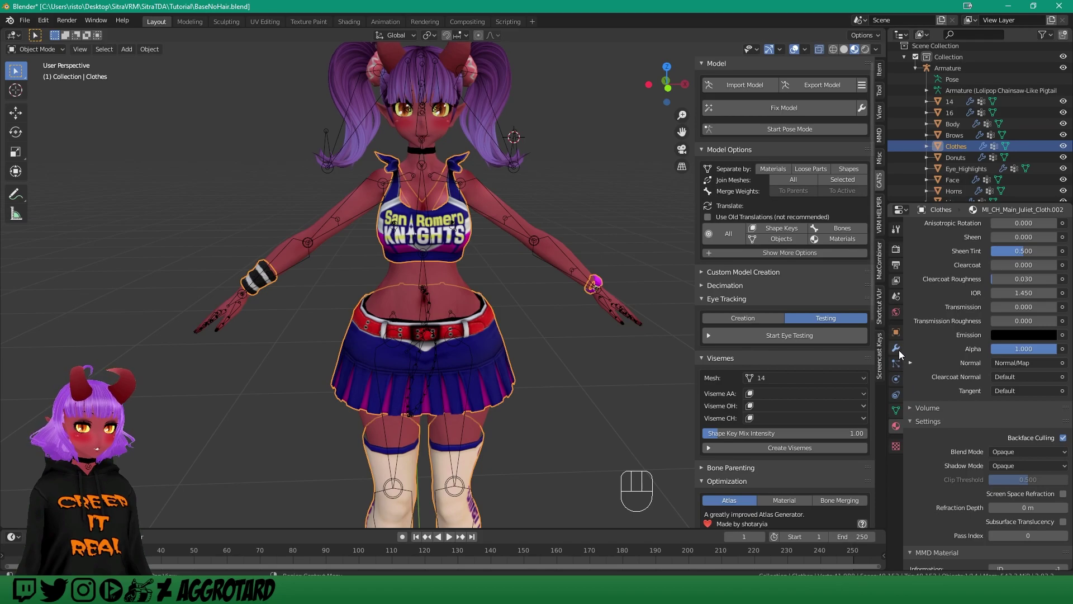
pyautogui.click(896, 411)
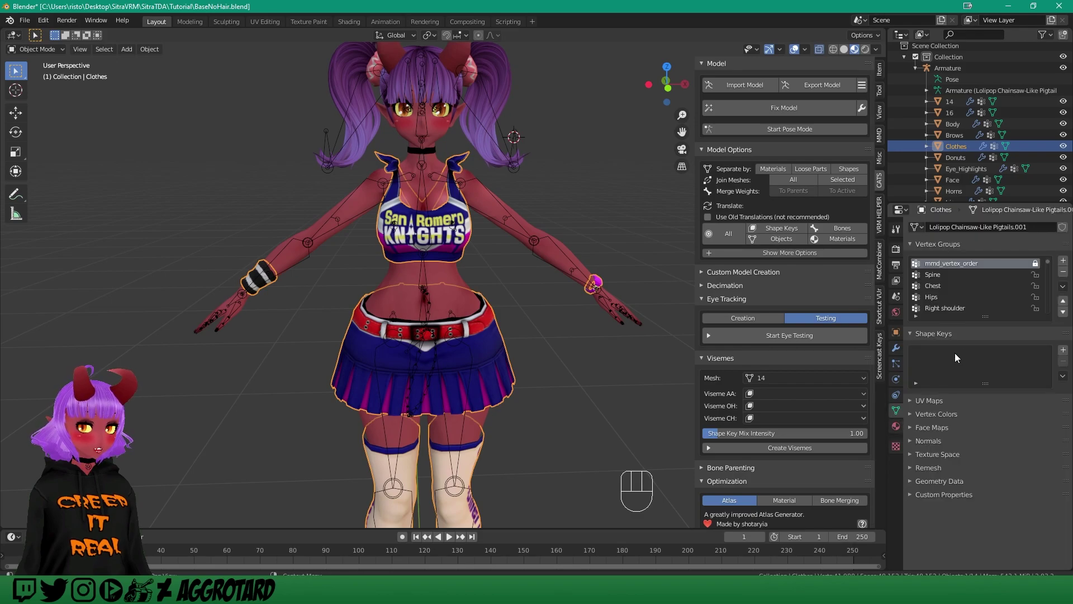
pyautogui.click(1063, 287)
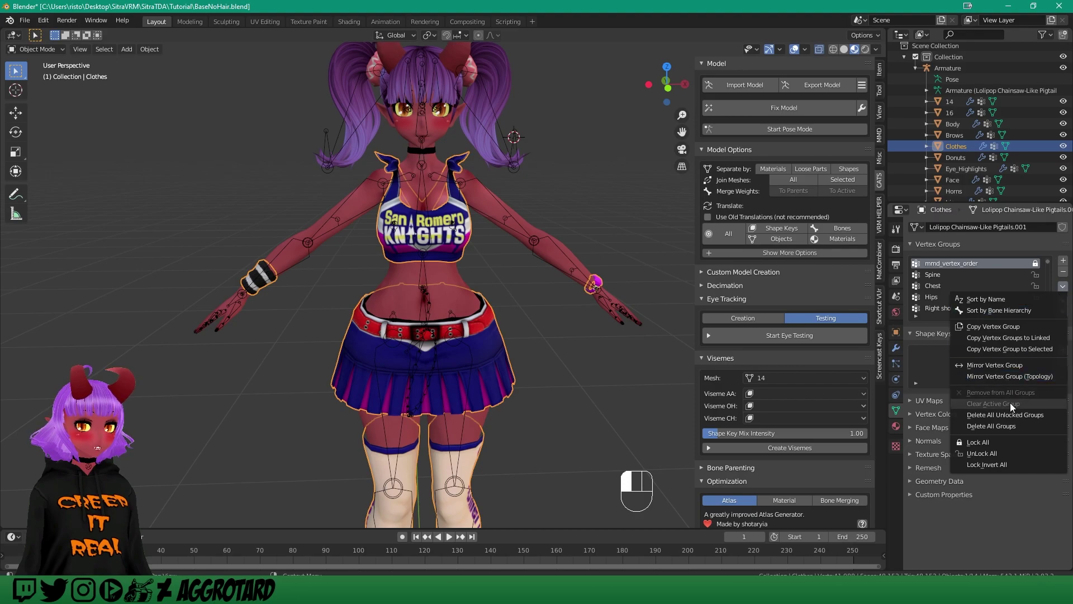
pyautogui.click(1018, 424)
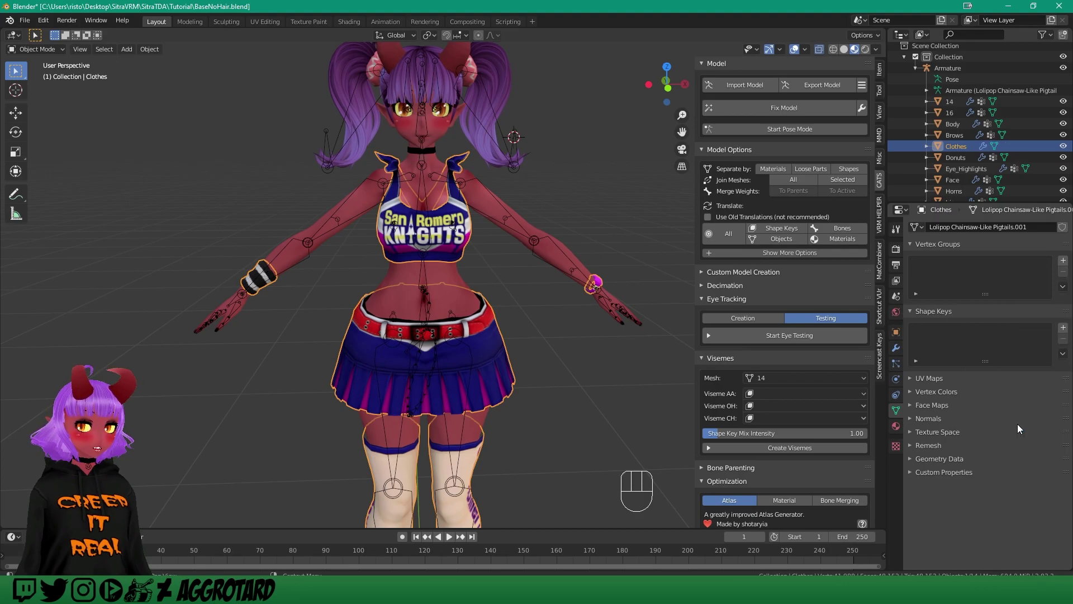
# Transfer all vertex groups from Body to Clothes with a Data Transfer modifier, generating the data layers and applying the modifier.
pyautogui.click(897, 350)
pyautogui.click(974, 229)
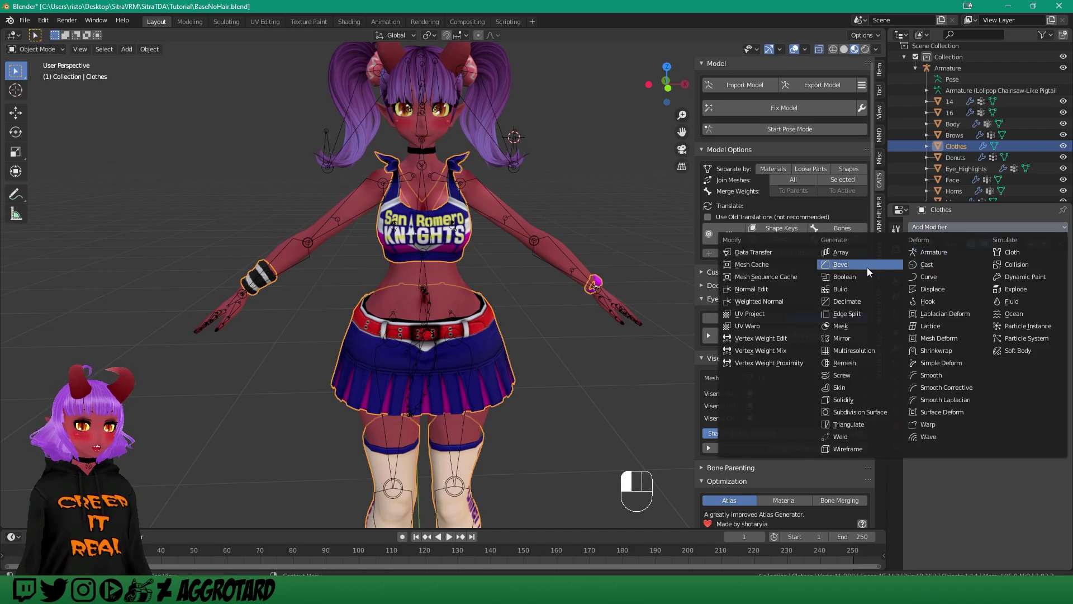
pyautogui.click(787, 256)
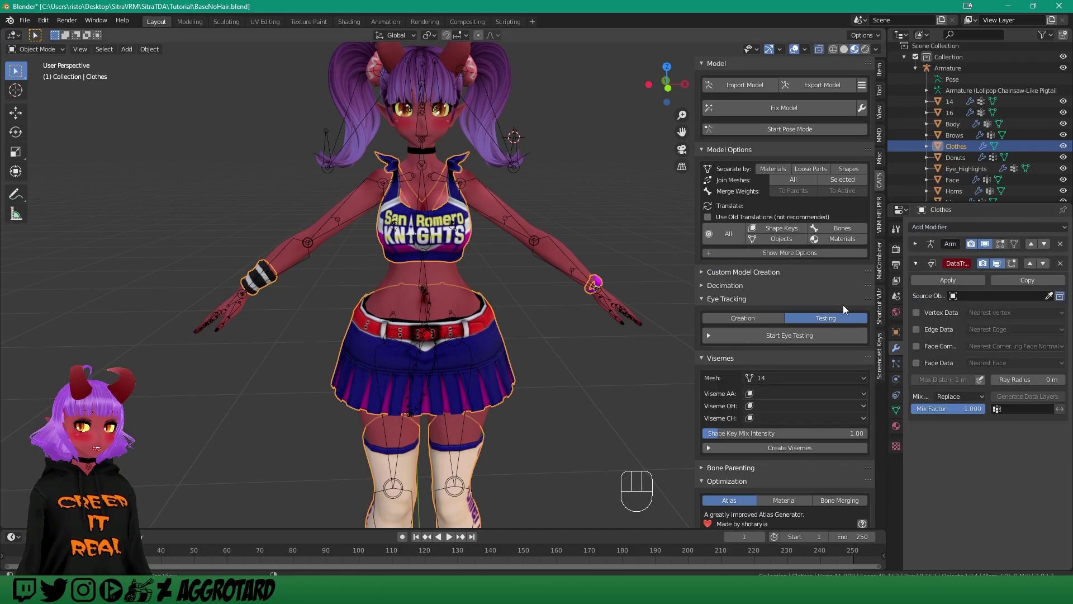
pyautogui.click(975, 296)
pyautogui.click(973, 342)
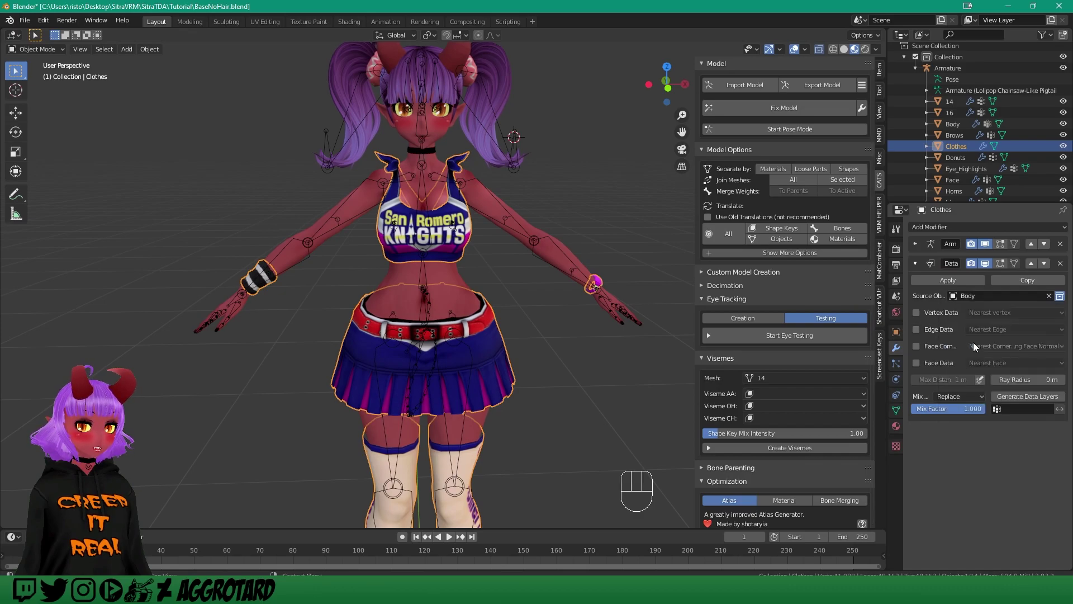
pyautogui.click(916, 313)
pyautogui.click(928, 325)
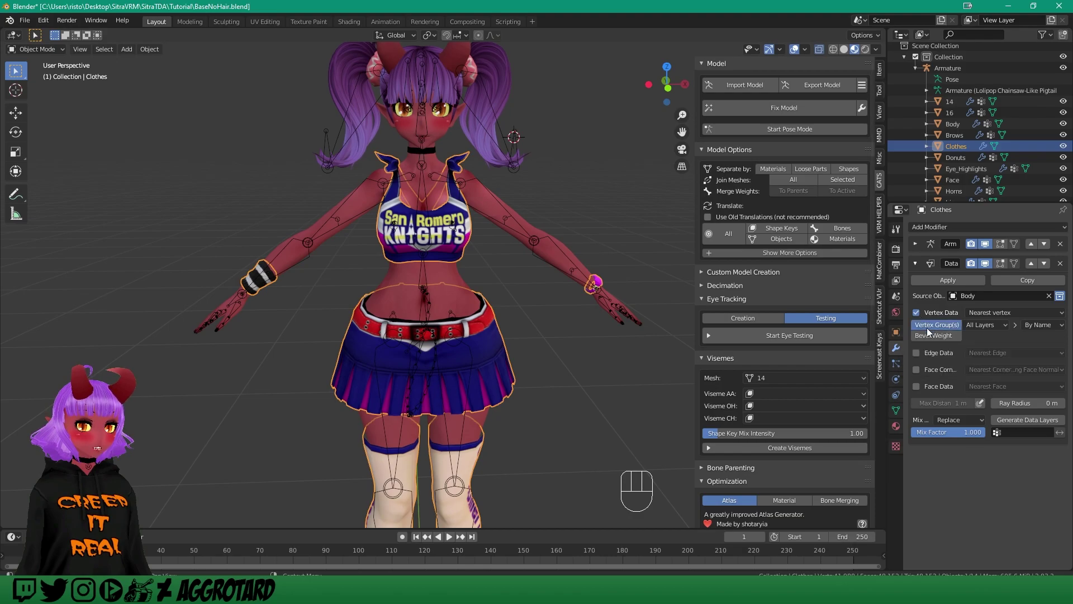
pyautogui.click(1027, 420)
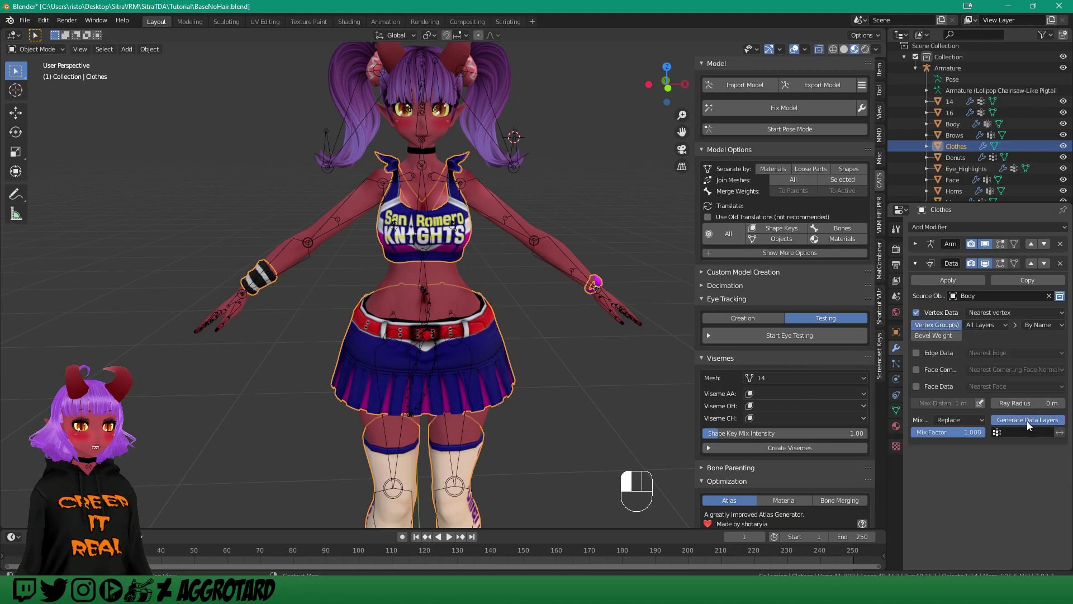
pyautogui.click(960, 281)
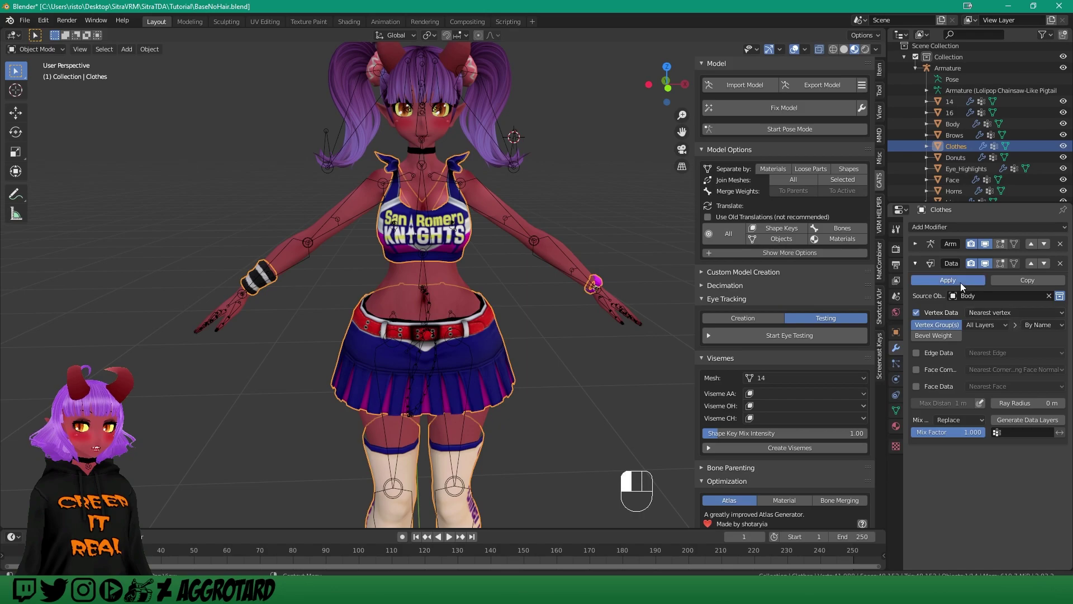
# Select the Donuts mesh and delete all of its vertex groups.
pyautogui.click(956, 157)
pyautogui.click(951, 226)
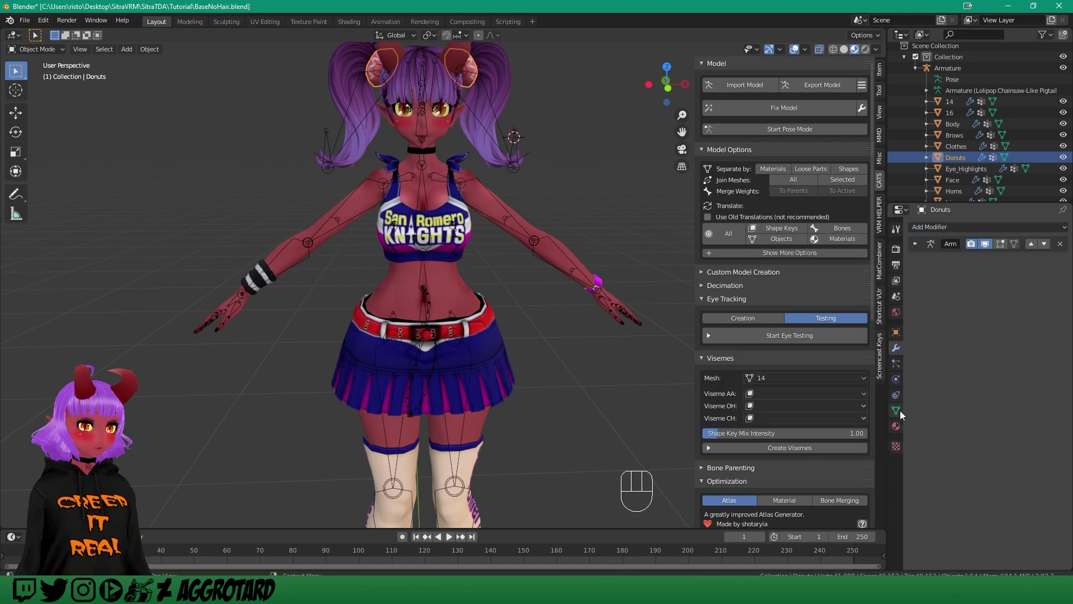
pyautogui.click(896, 410)
pyautogui.click(1063, 288)
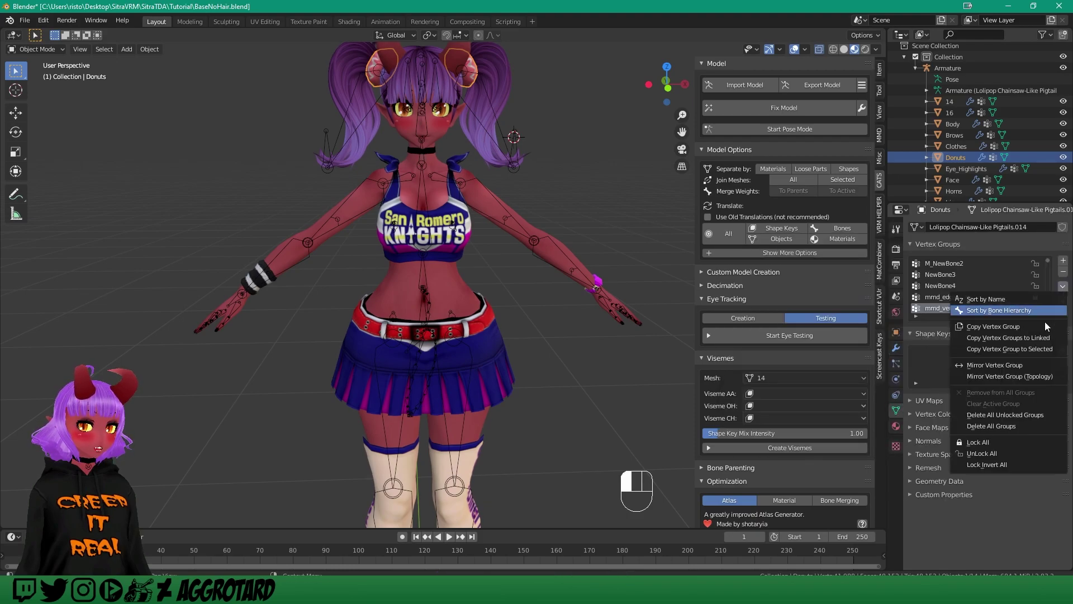
pyautogui.click(996, 428)
# Transfer all vertex groups from Face to Donuts with a Data Transfer modifier, generating the data layers and applying the modifier.
pyautogui.click(896, 348)
pyautogui.click(952, 226)
pyautogui.click(752, 252)
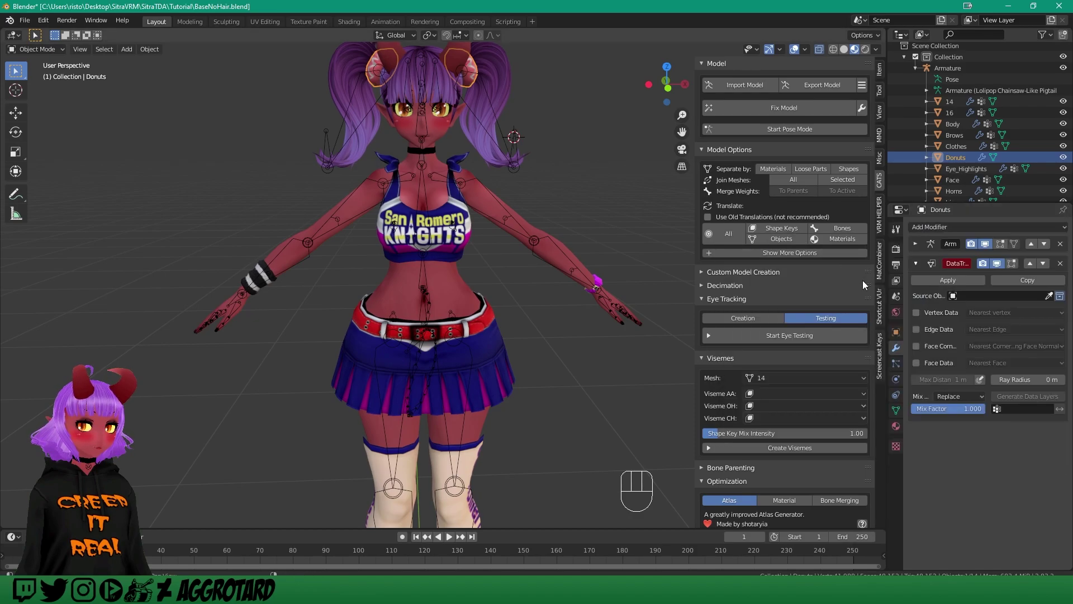
pyautogui.click(980, 296)
pyautogui.click(969, 389)
pyautogui.click(920, 314)
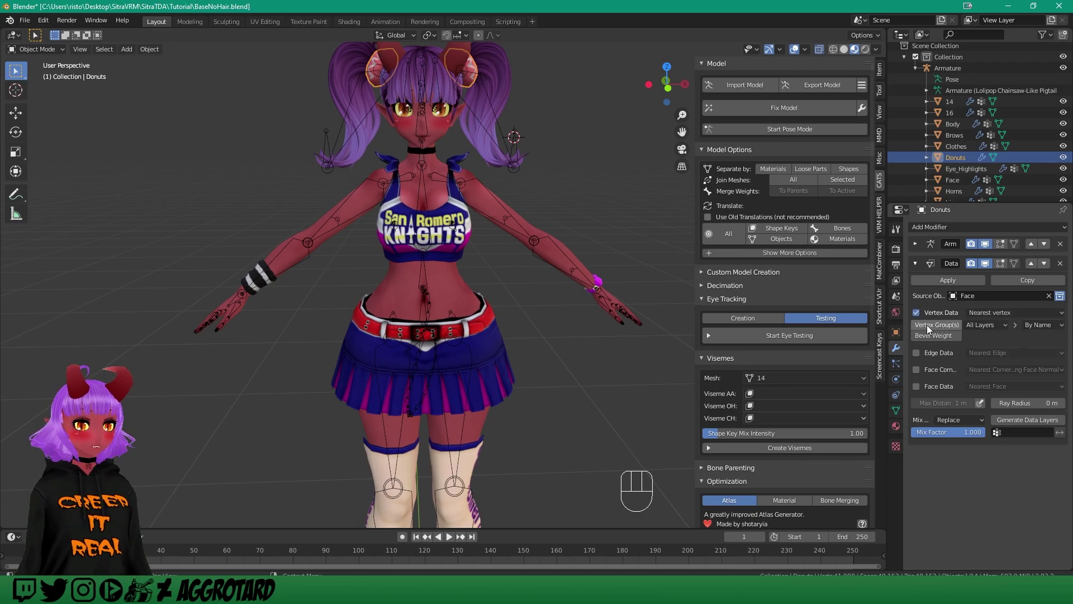
pyautogui.click(1024, 421)
pyautogui.click(963, 280)
# Run the CATS Fix Model operation to clean up the character and rejoin its separated meshes.
pyautogui.click(812, 108)
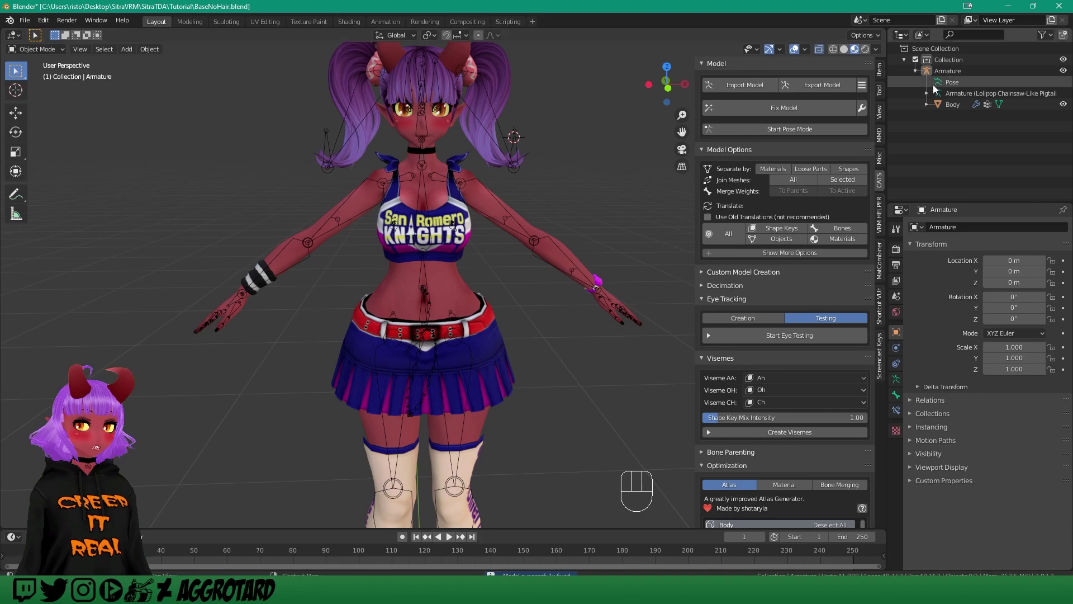
# Select the Armature and switch it to Pose Mode.
pyautogui.click(948, 71)
pyautogui.click(40, 49)
pyautogui.click(34, 88)
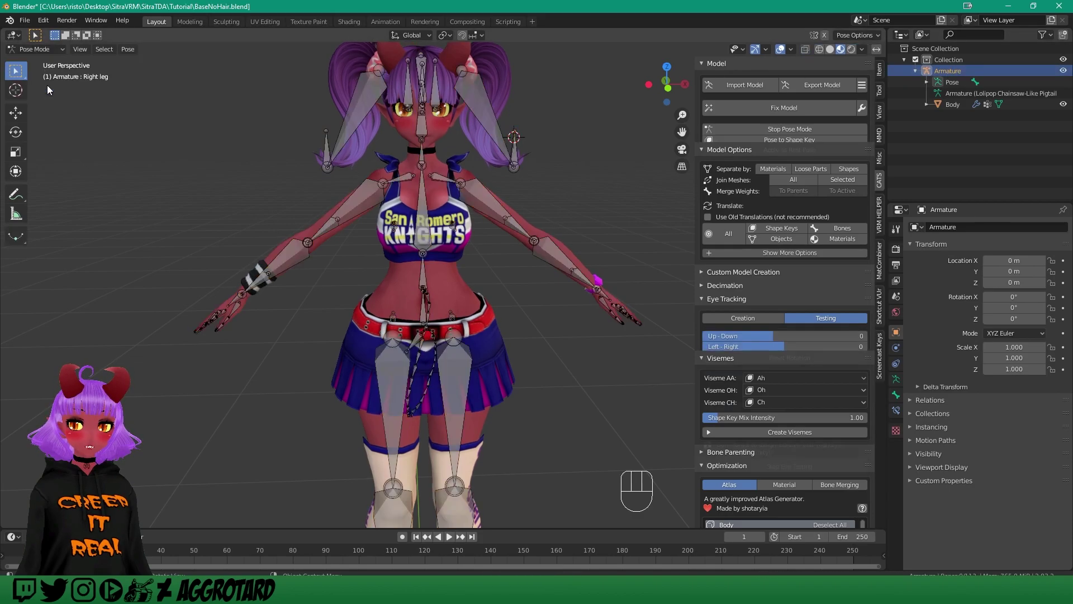
# Test the head and neck weights by rotating the Neck bone about the global Z axis, and undo the rotation.
pyautogui.click(421, 152)
pyautogui.moveTo(467, 142); pyautogui.dragTo(451, 146, button='middle')
pyautogui.press('r')
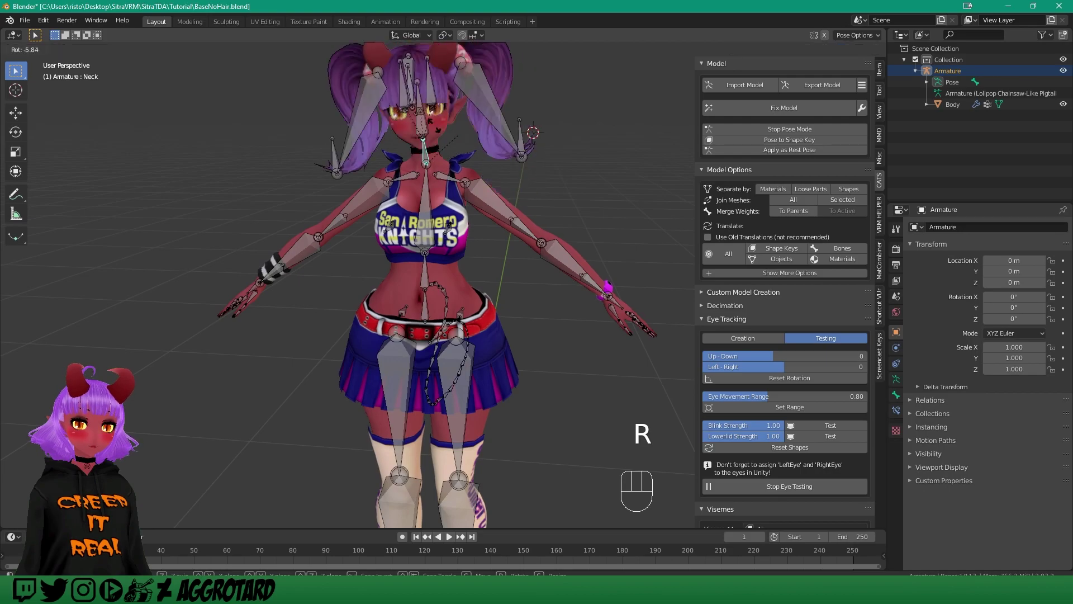
pyautogui.press('z')
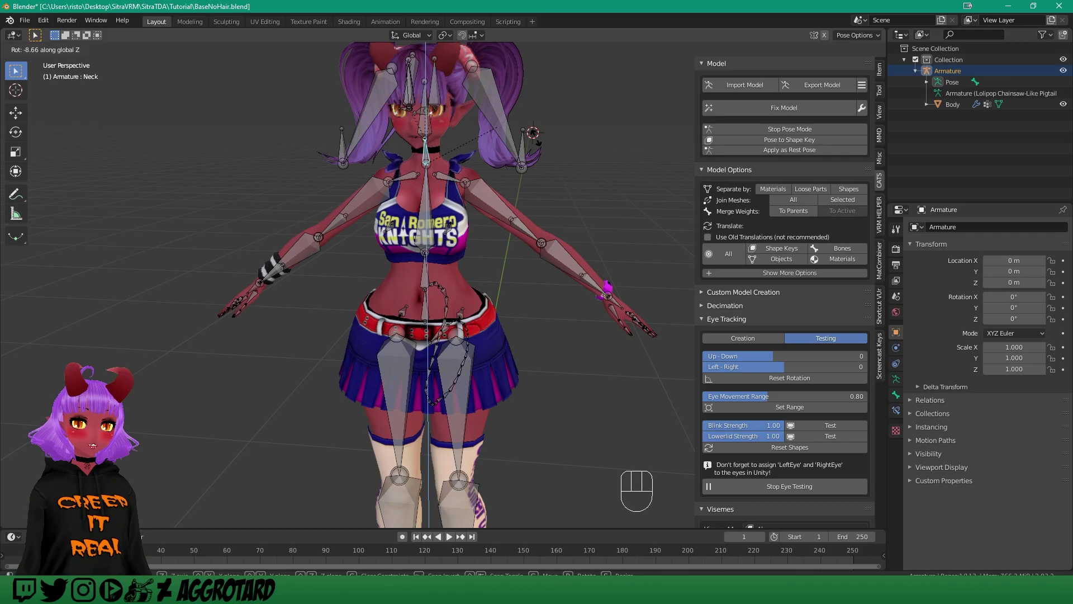
pyautogui.click(547, 145)
pyautogui.hotkey('ctrl', 'z')
# Select the Right leg bone, try rotating it about the global Z axis, and undo the rotation.
pyautogui.moveTo(504, 219); pyautogui.dragTo(549, 220, button='middle')
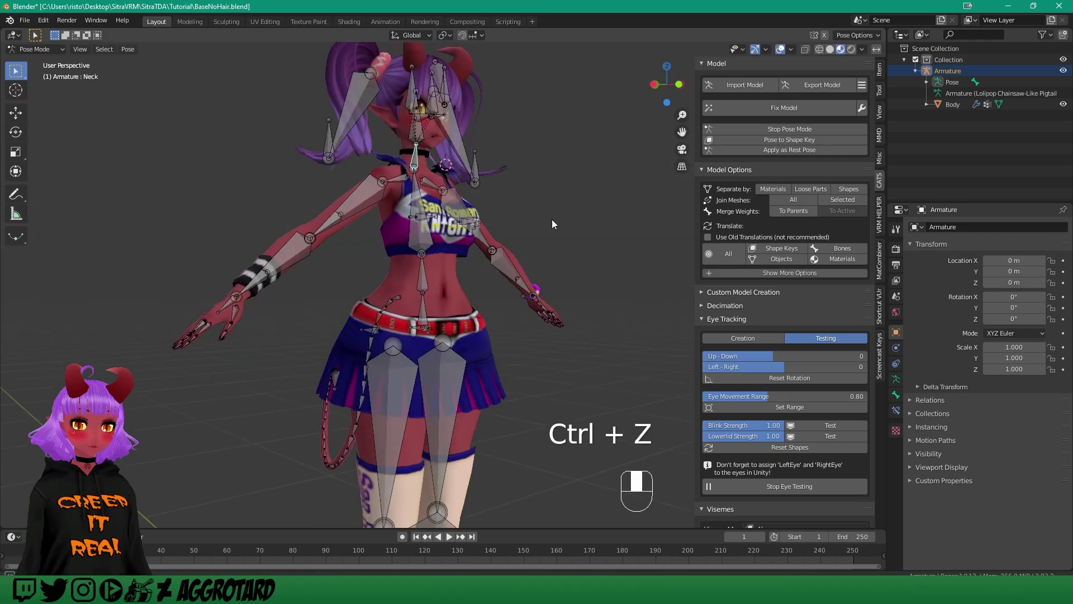
pyautogui.scroll(-2, 460, 335)
pyautogui.click(407, 350)
pyautogui.click(407, 350)
pyautogui.press('r')
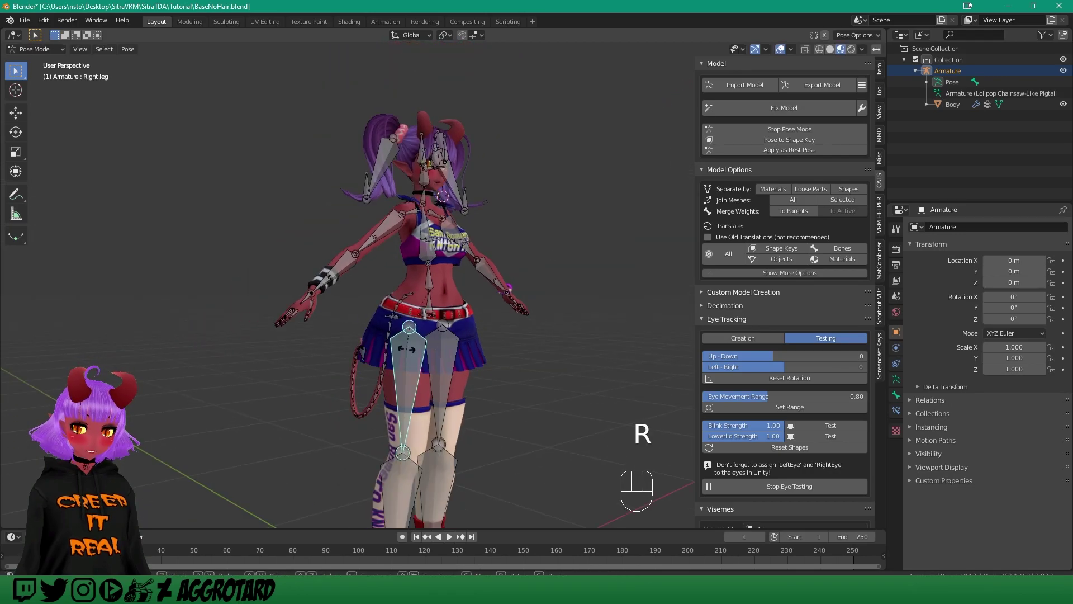
pyautogui.press('z')
pyautogui.click(398, 354)
pyautogui.hotkey('ctrl', 'z')
# Test the skirt and leg weights by rotating the Right leg bone about the global X axis, and restore its rest position.
pyautogui.press('r')
pyautogui.press('x')
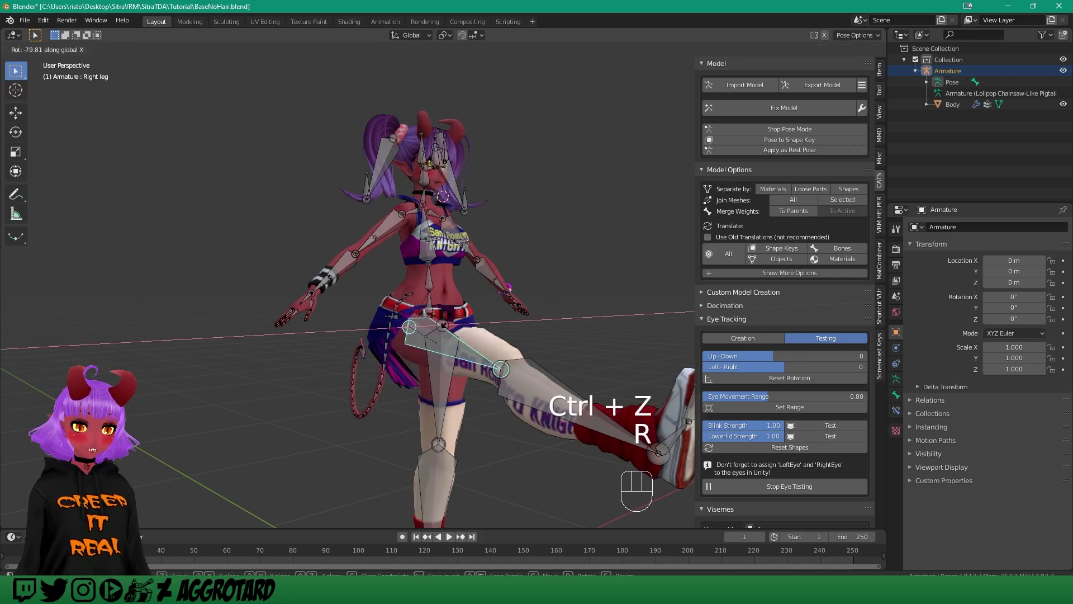
pyautogui.click(496, 399)
pyautogui.click(539, 256)
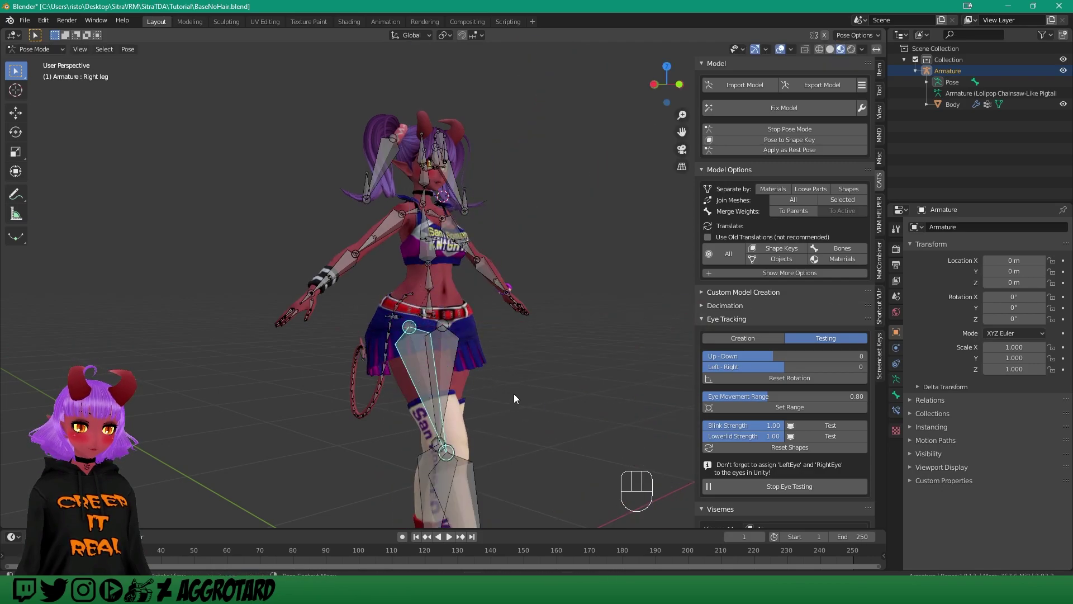
pyautogui.moveTo(539, 256); pyautogui.dragTo(449, 277, button='middle')
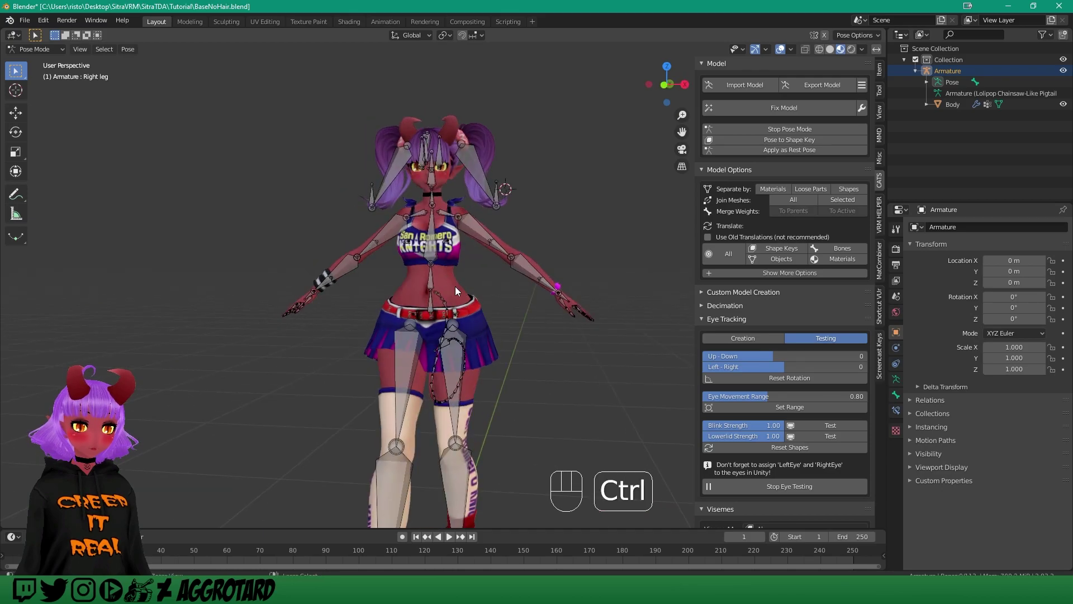
pyautogui.hotkey('ctrl', 'z')
pyautogui.hotkey('ctrl', 'z')
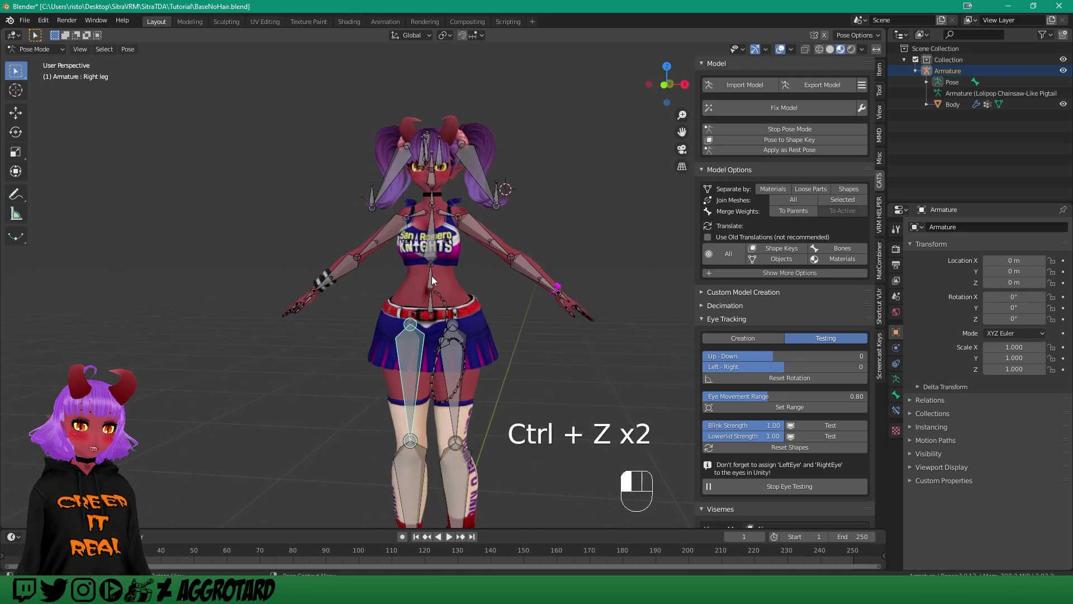
# Test the upper body weights by bending the Spine bone about the global X axis, and undo the rotation.
pyautogui.moveTo(431, 276); pyautogui.dragTo(440, 255, button='middle')
pyautogui.press('r')
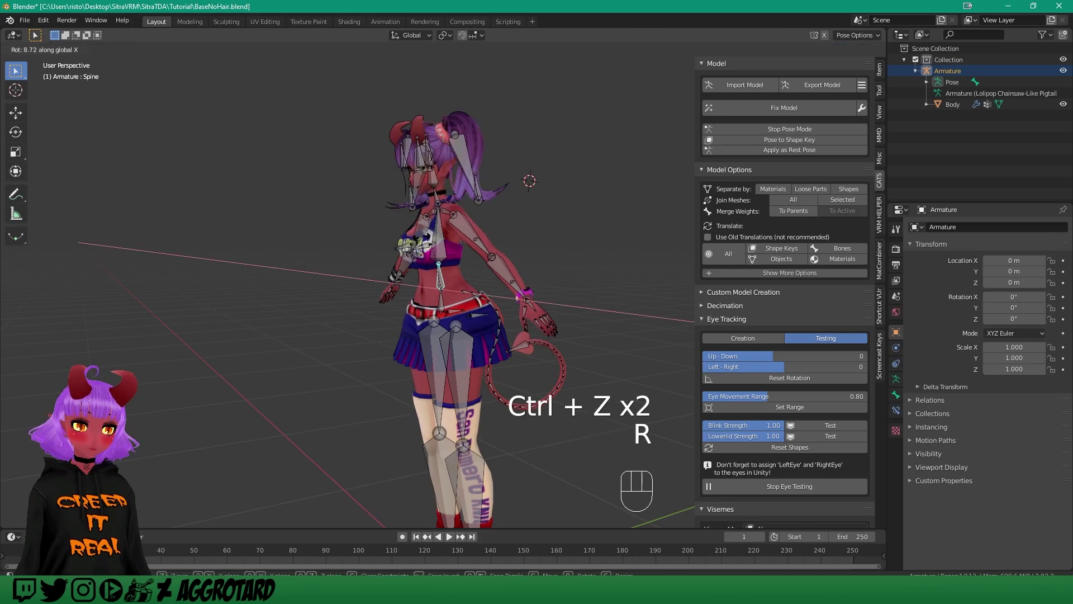
pyautogui.click(514, 252)
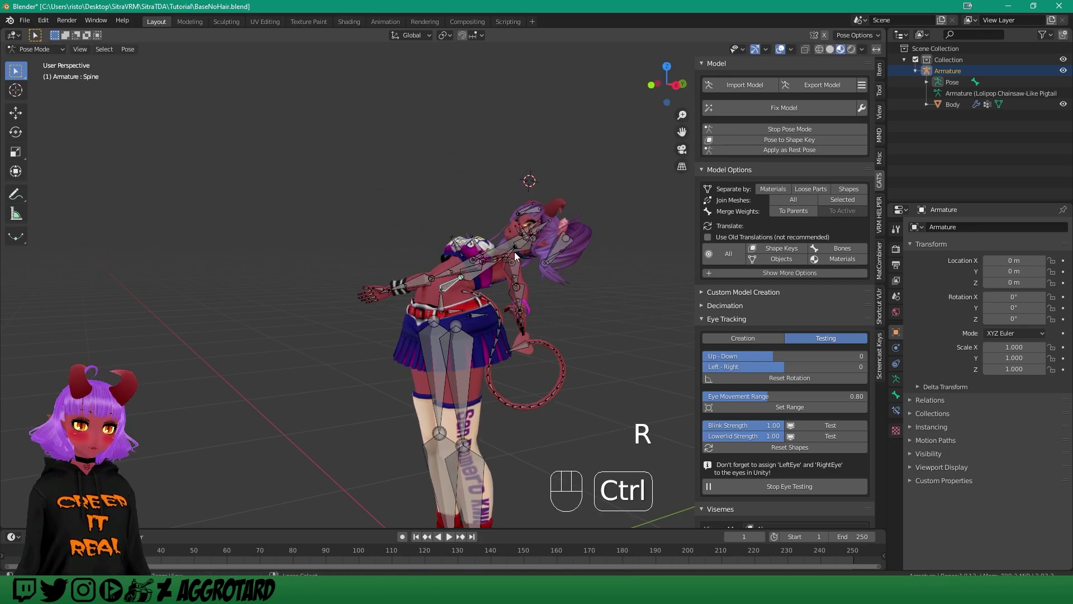
pyautogui.hotkey('ctrl', 'z')
# Hide the Armature in the viewport and run the CATS Fix Model operation on the character.
pyautogui.moveTo(585, 217); pyautogui.dragTo(644, 215, button='middle')
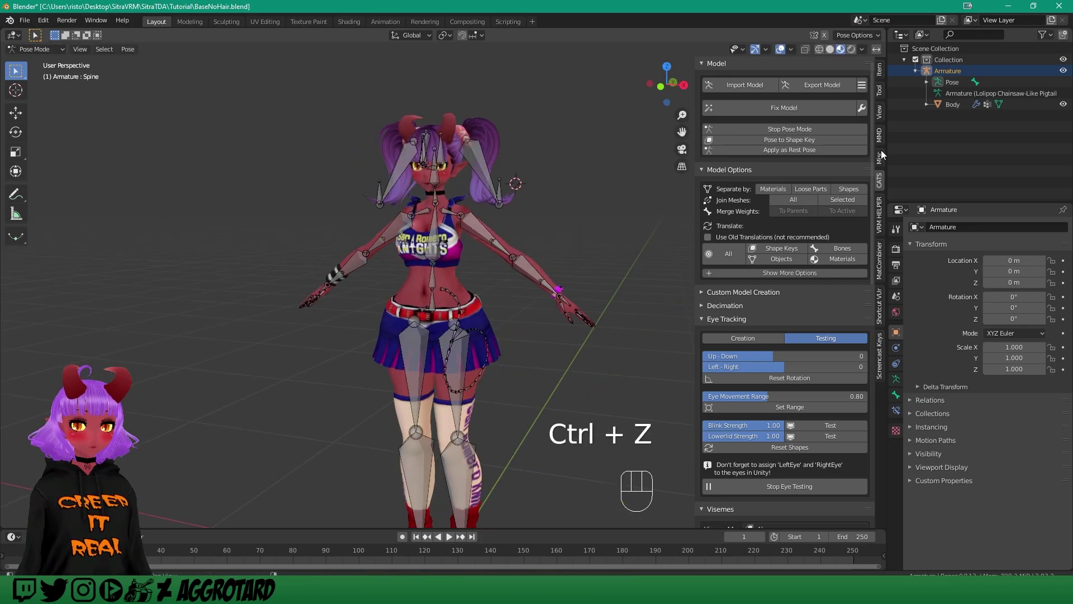
pyautogui.click(1063, 71)
pyautogui.moveTo(485, 206); pyautogui.dragTo(340, 224, button='middle')
pyautogui.click(784, 107)
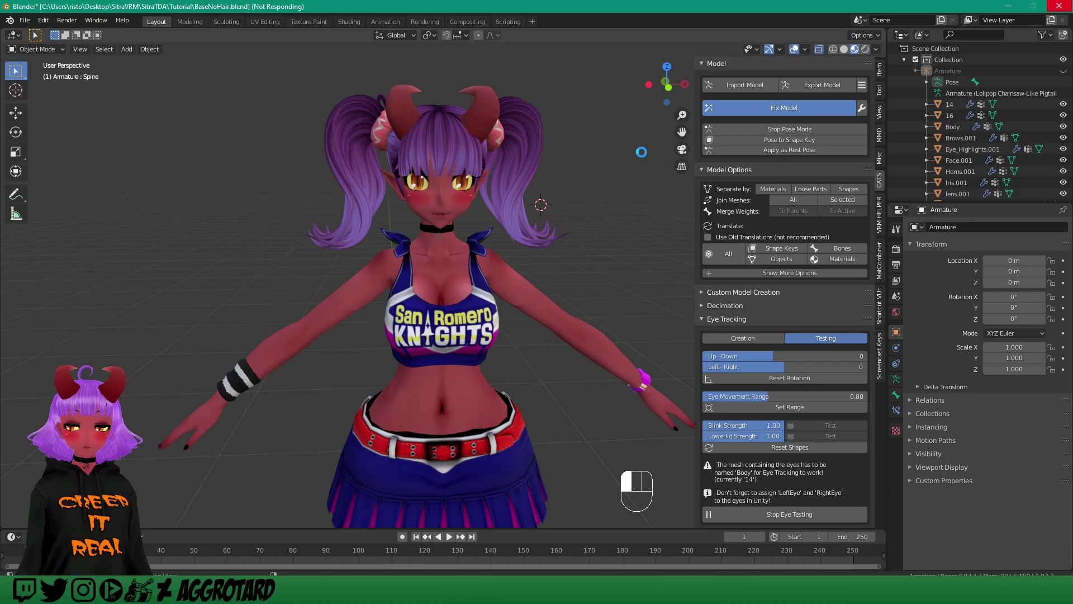